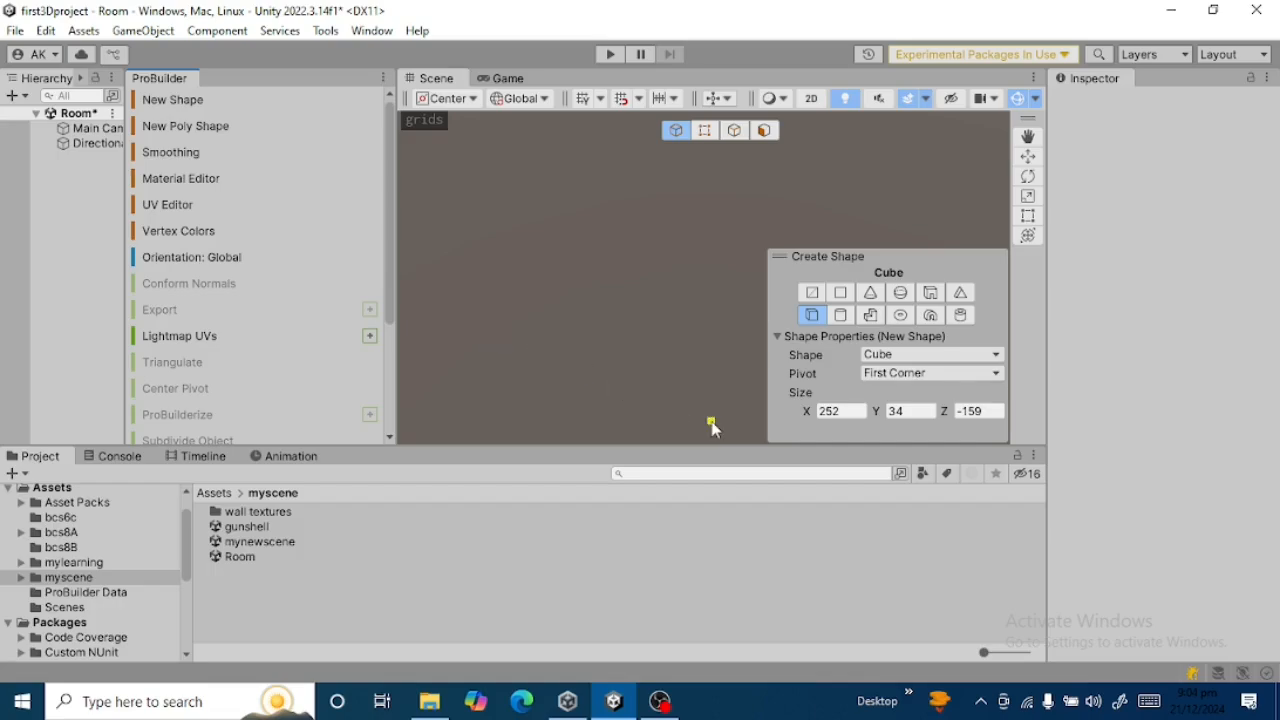
Set the new cube shape's size to 1 on X, Y and Z.
{"action": "left_click", "coordinate": [859, 410]}
{"action": "type", "text": "1"}
{"action": "left_click", "coordinate": [916, 410]}
{"action": "type", "text": "1"}
{"action": "left_click", "coordinate": [990, 411]}
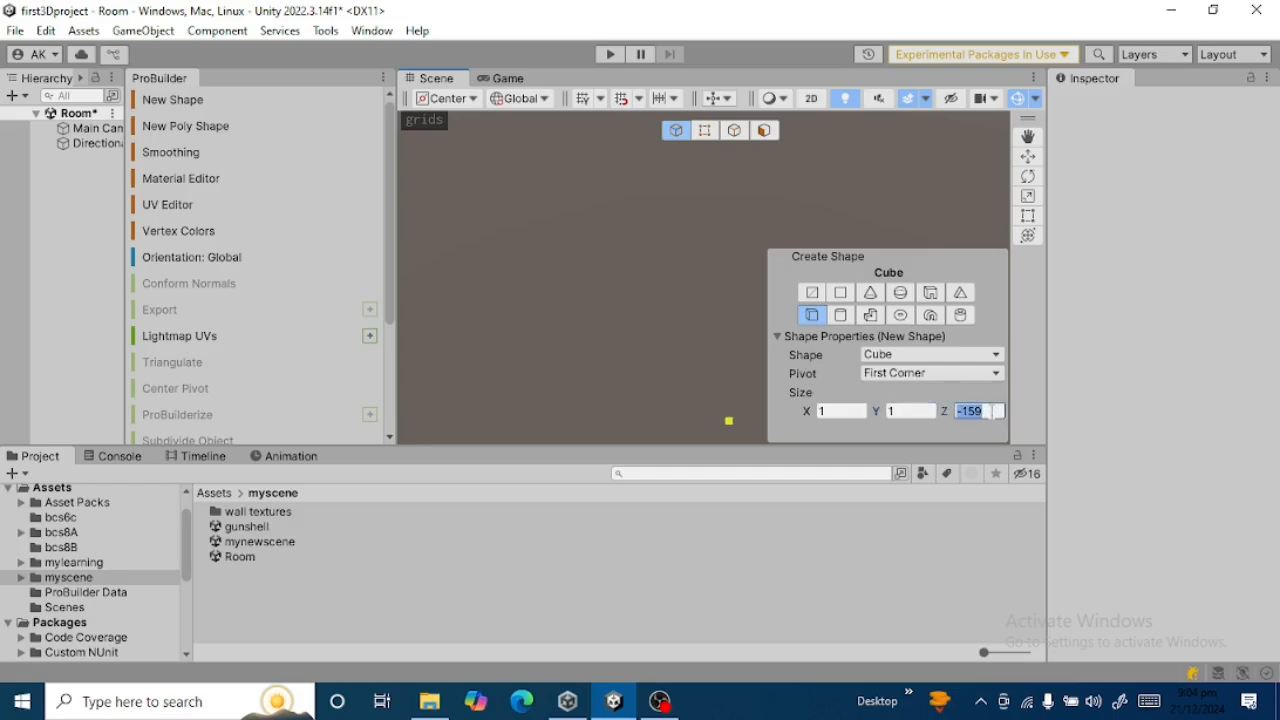
{"action": "type", "text": "1"}
Draw a flat cube slab in the scene, about 218 by 126 in plan and 20 high.
{"action": "left_click_drag", "start_coordinate": [502, 268], "coordinate": [689, 374]}
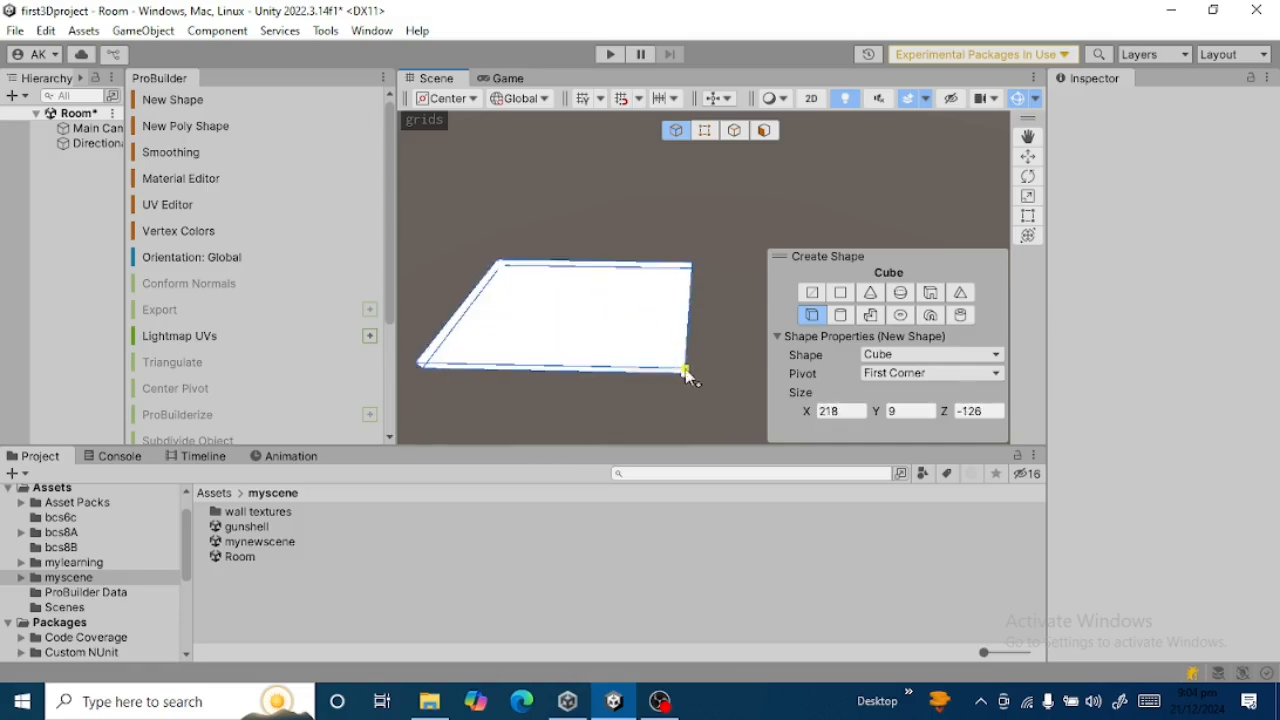
{"action": "left_click", "coordinate": [685, 368]}
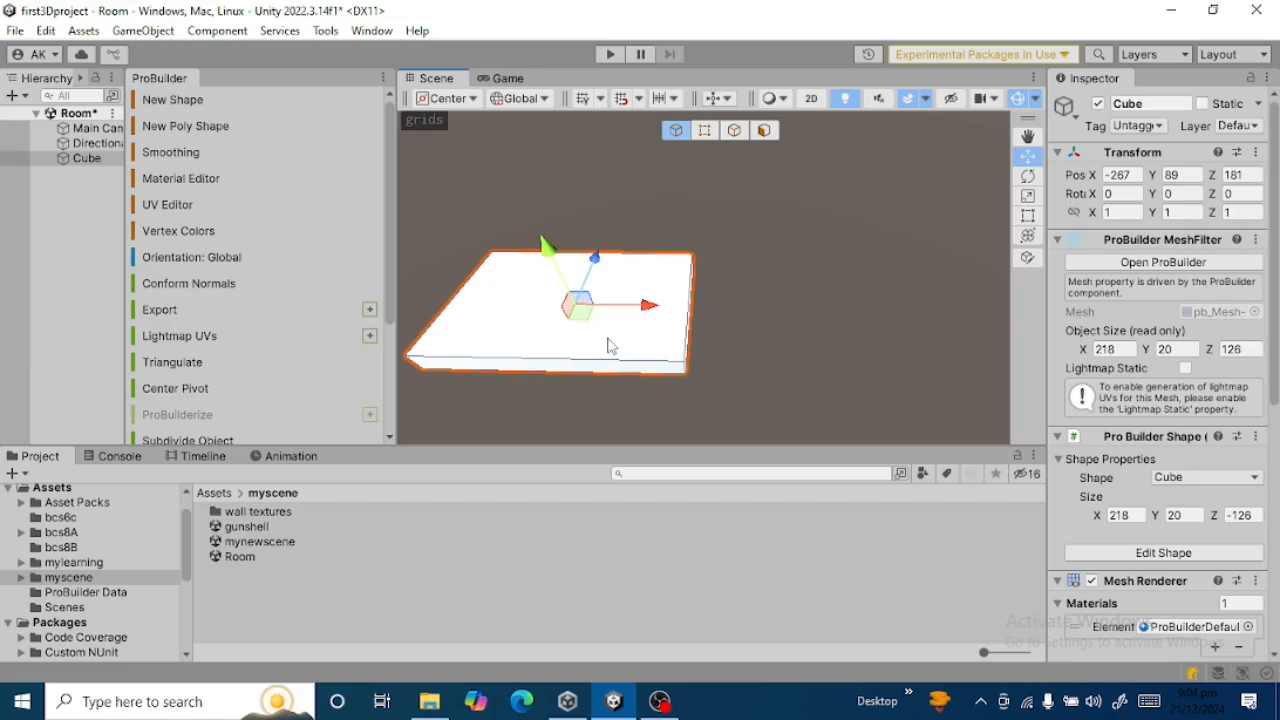
Stretch the slab with the Rect tool to about 277 on X and 149 on Z, and return to the Move tool.
{"action": "scroll", "coordinate": [615, 340], "scroll_direction": "up", "scroll_amount": 1}
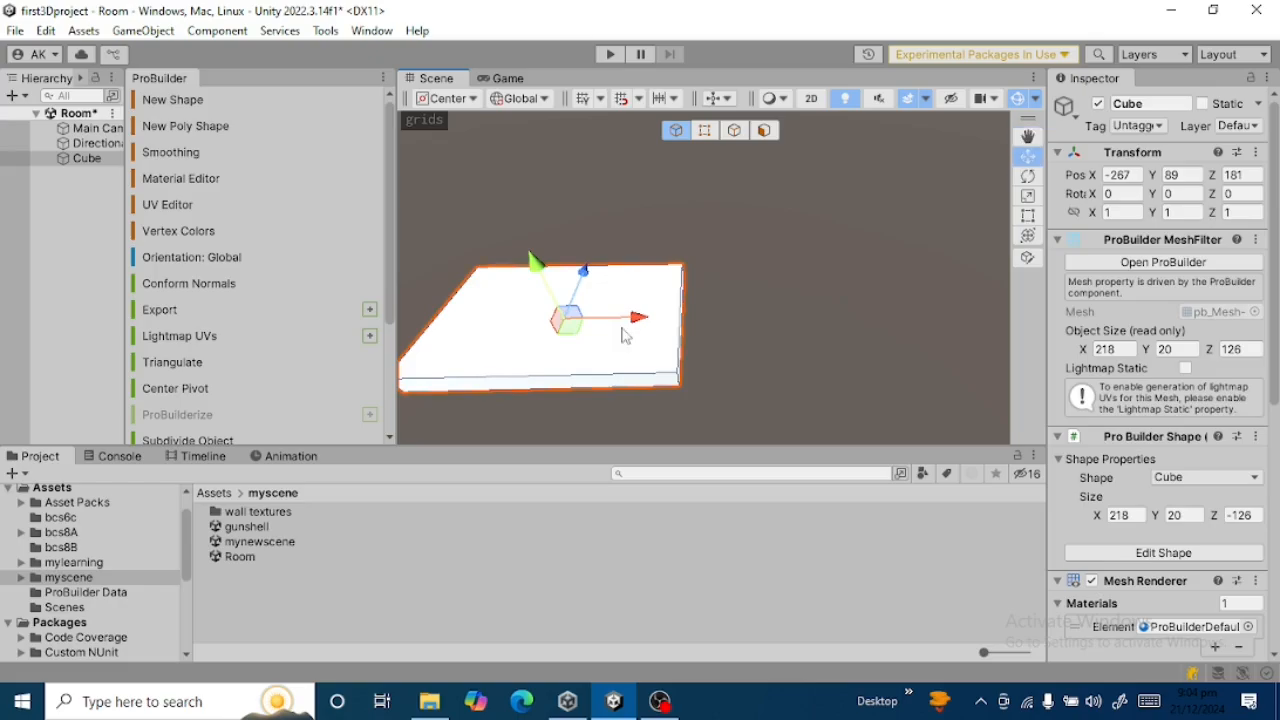
{"action": "key", "text": "Left"}
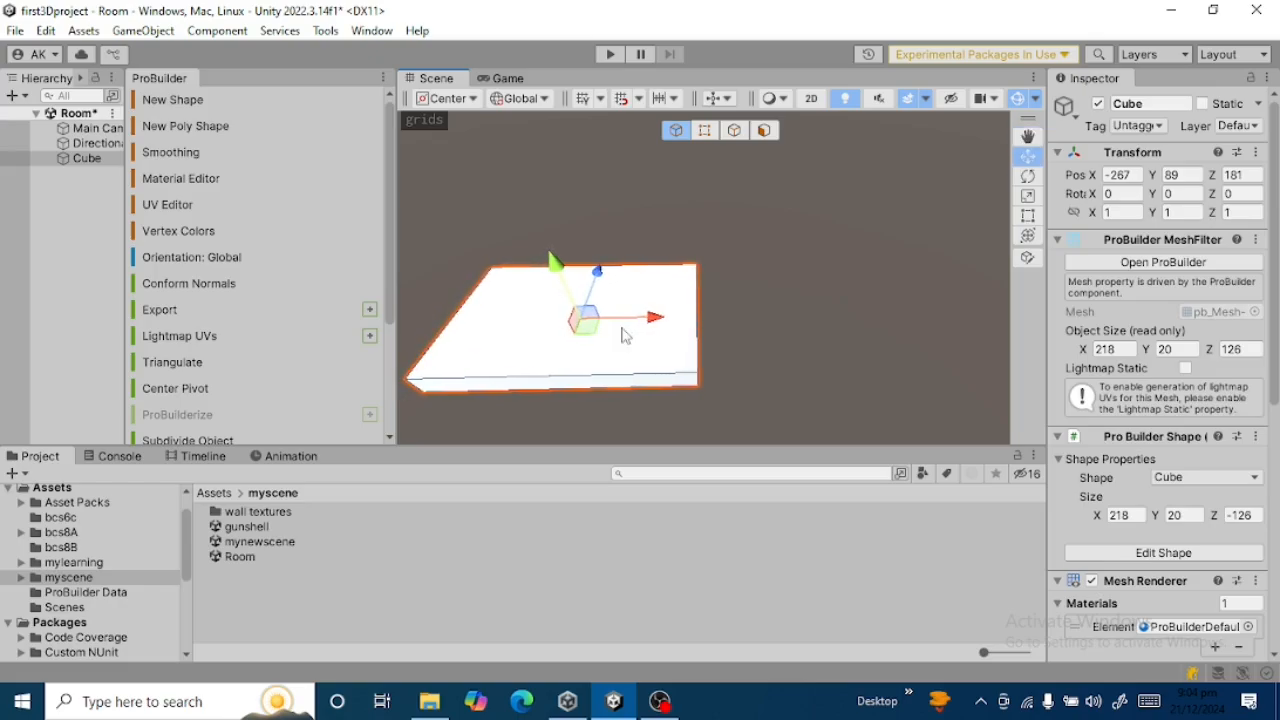
{"action": "left_click", "coordinate": [1028, 215]}
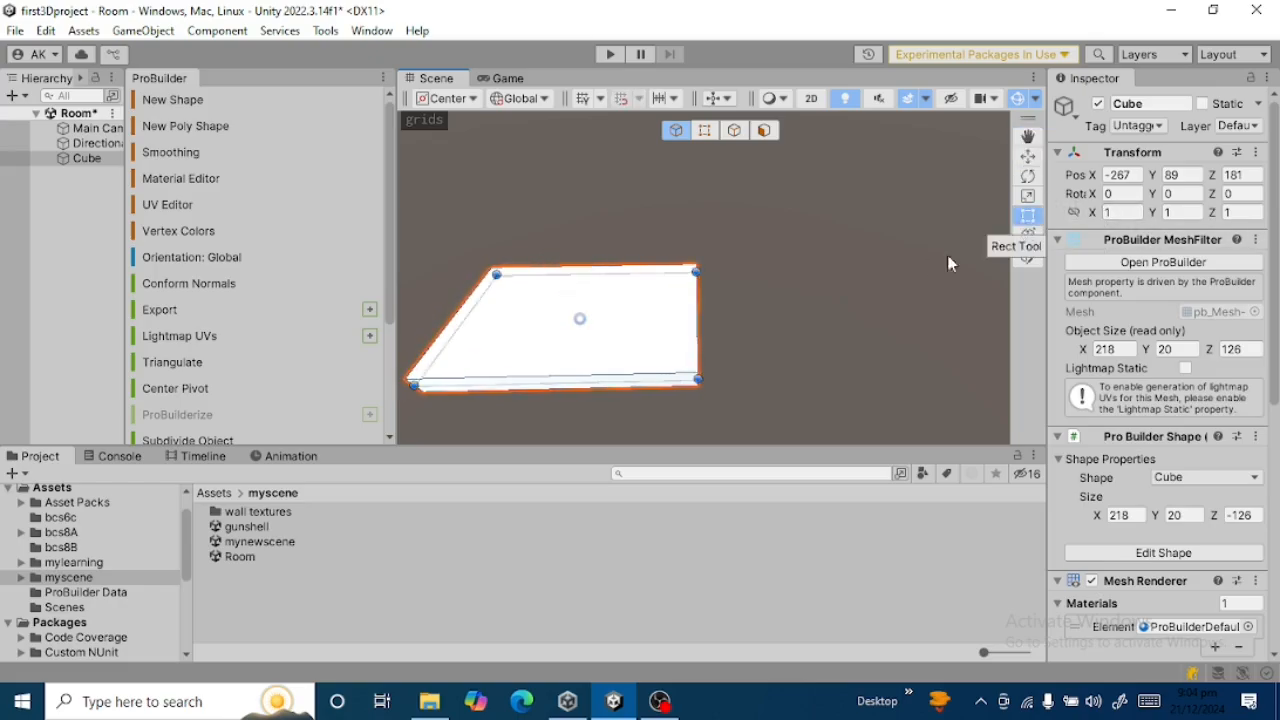
{"action": "left_click_drag", "start_coordinate": [698, 318], "coordinate": [773, 320]}
{"action": "left_click_drag", "start_coordinate": [706, 262], "coordinate": [706, 257]}
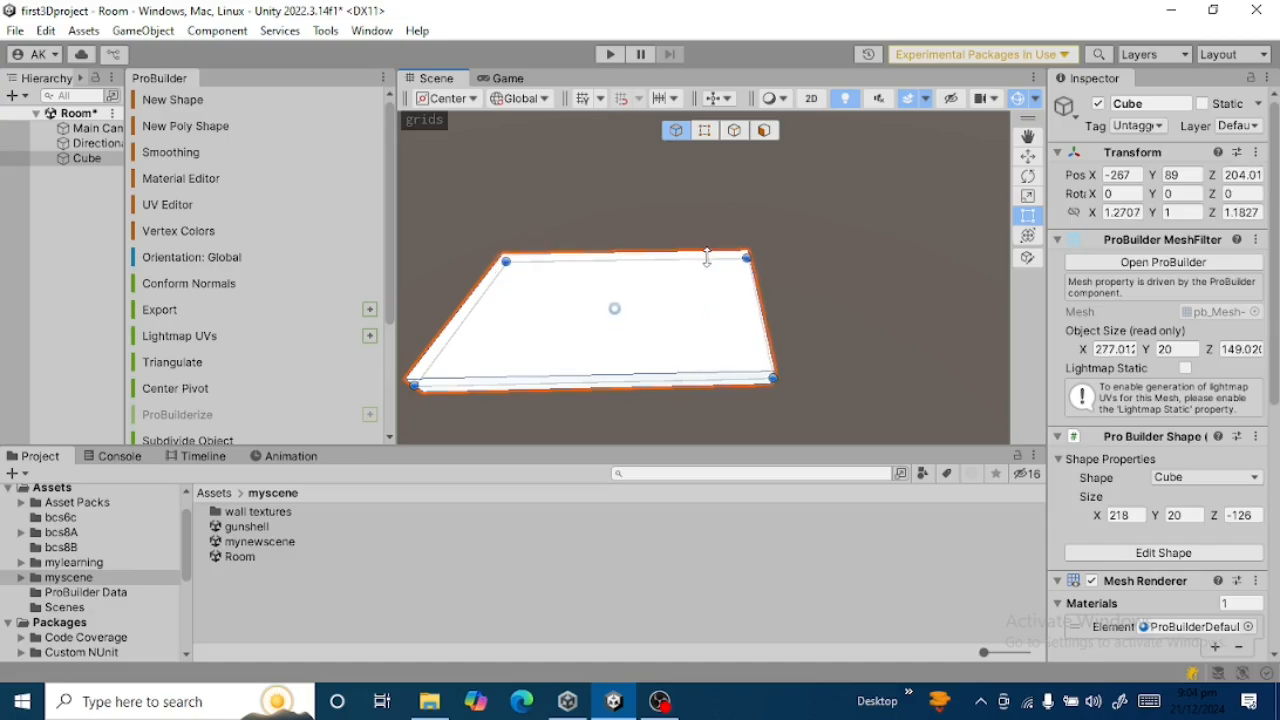
{"action": "left_click", "coordinate": [1031, 158]}
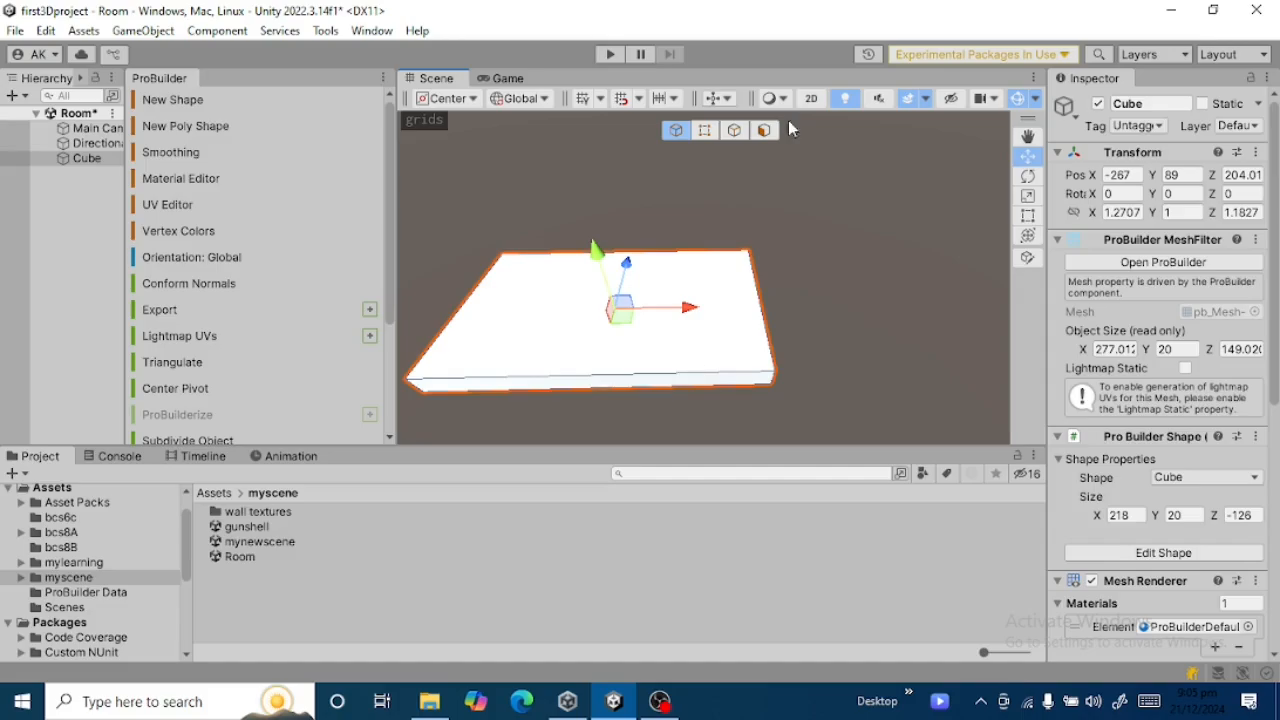
Try face selection on the slab's top, and pick its front, right and left upper edges in edge selection mode.
{"action": "left_click", "coordinate": [764, 130]}
{"action": "left_click", "coordinate": [594, 321]}
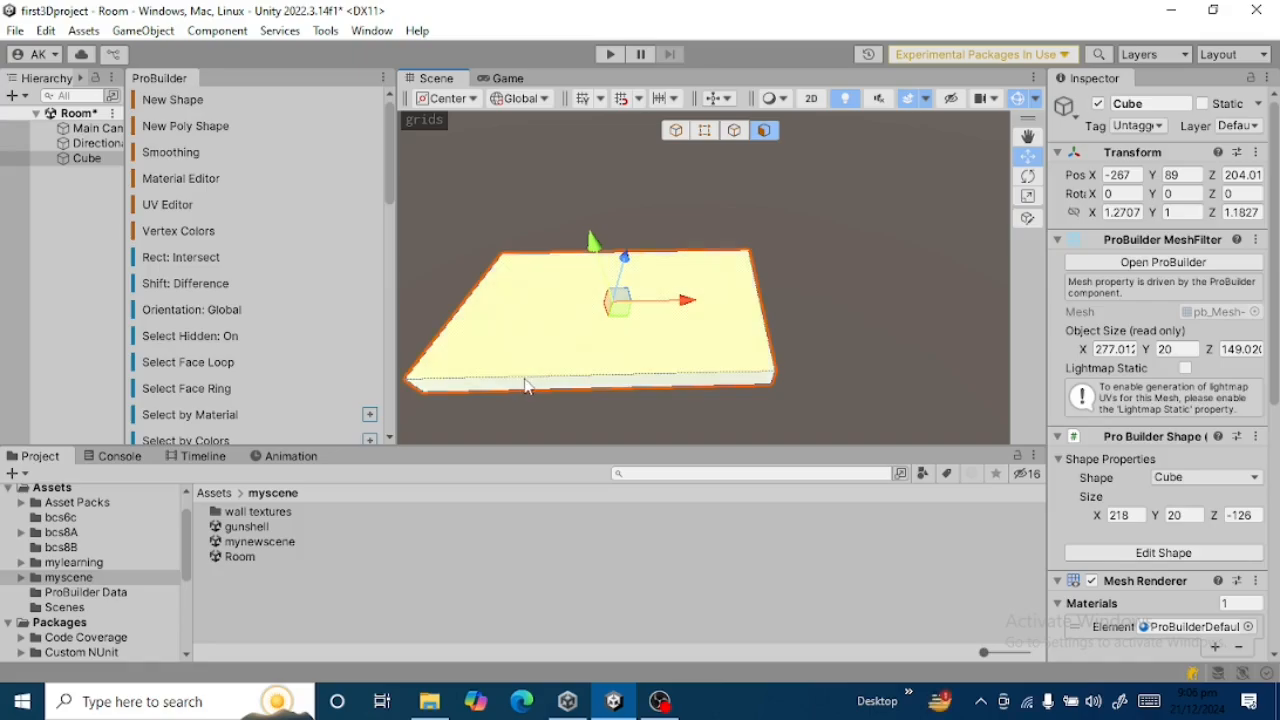
{"action": "left_click", "coordinate": [731, 133]}
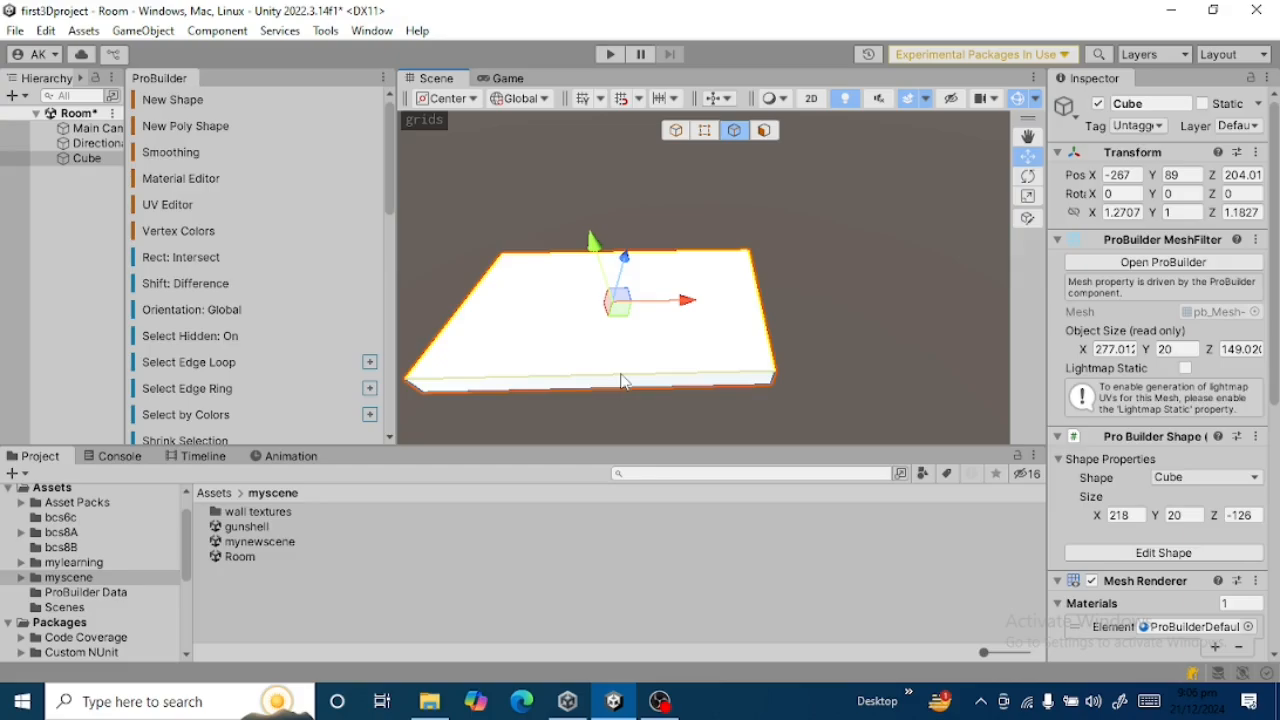
{"action": "left_click", "coordinate": [621, 381]}
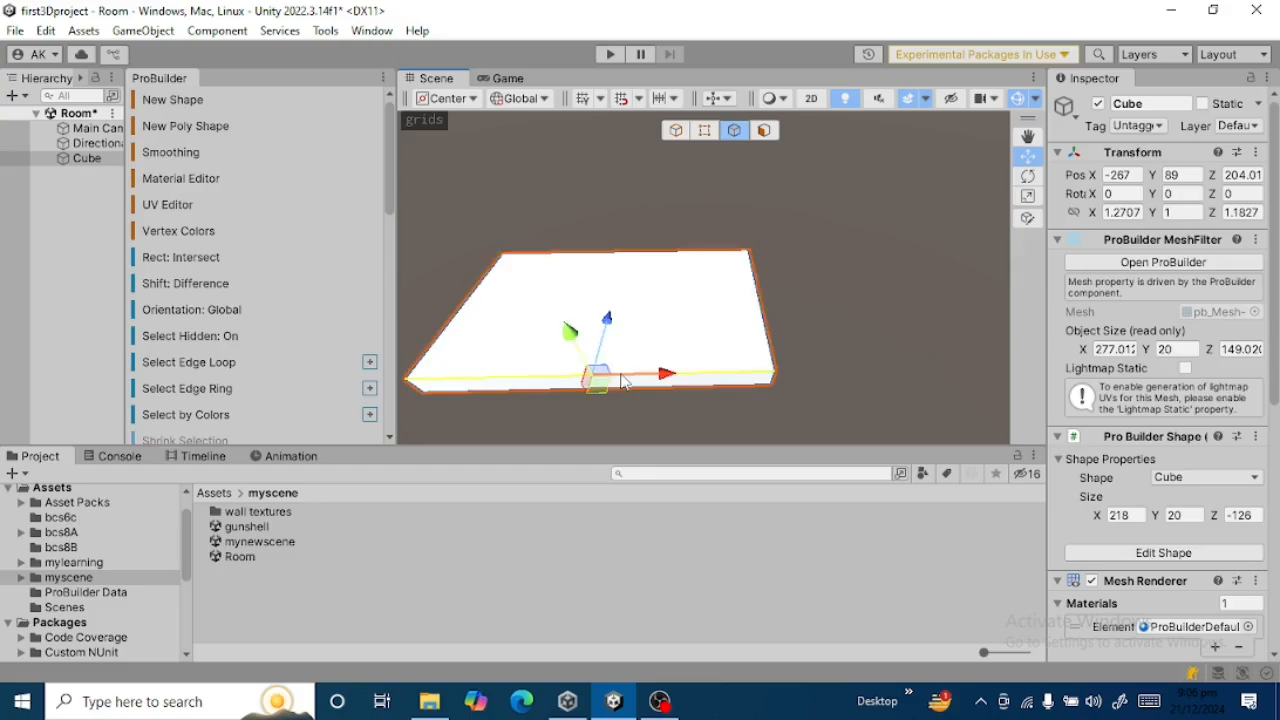
{"action": "left_click", "coordinate": [771, 343]}
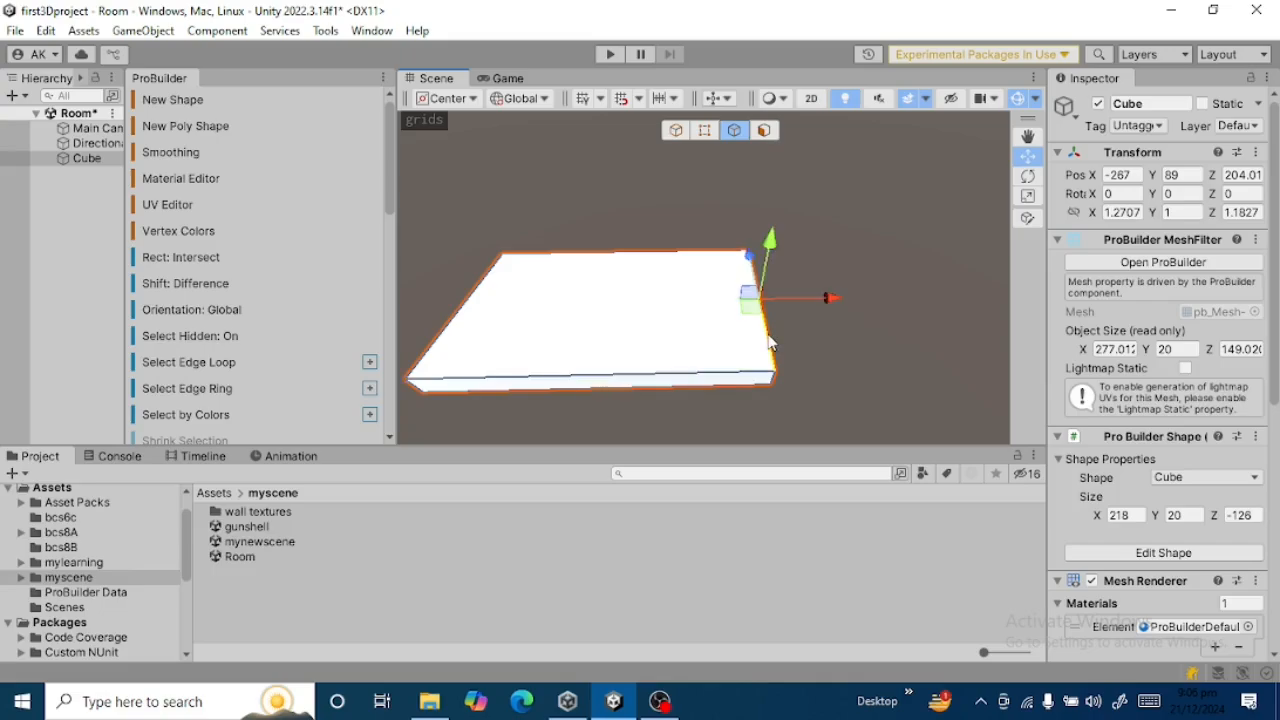
{"action": "left_click", "coordinate": [476, 291]}
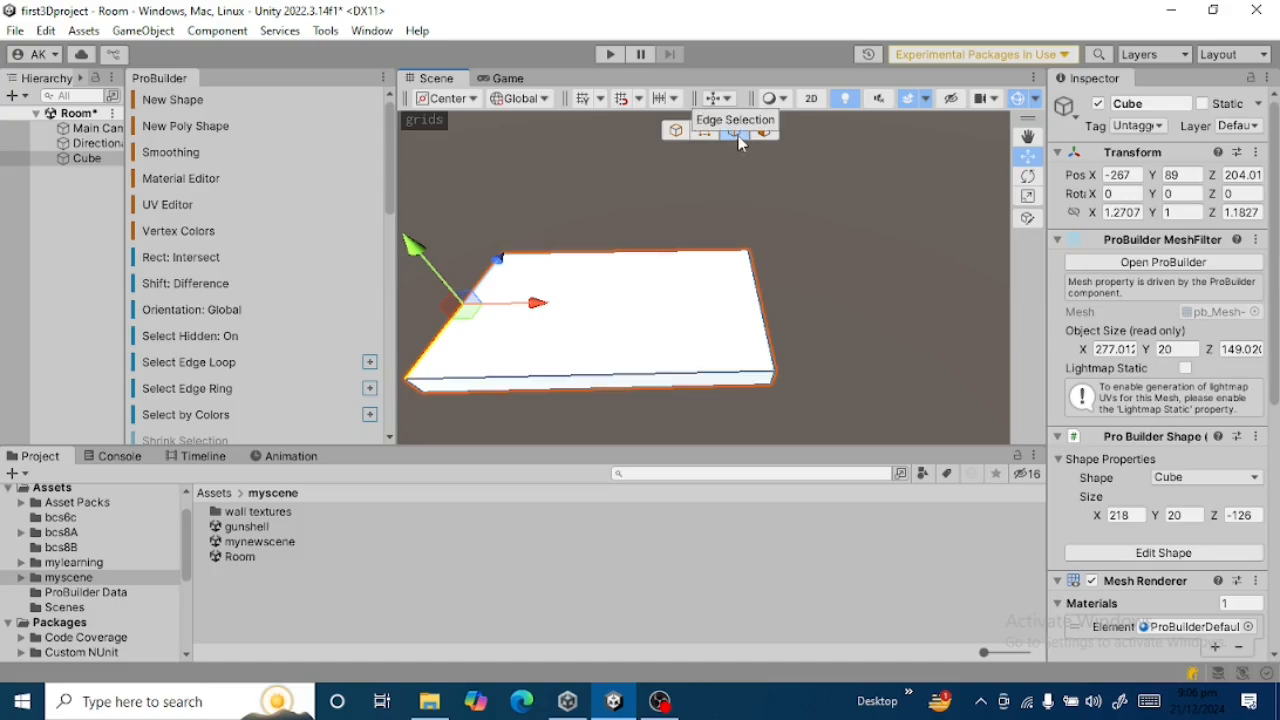
Insert an edge loop across the slab from its front upper edge and move it close to the left end.
{"action": "left_click_drag", "start_coordinate": [392, 170], "coordinate": [376, 384]}
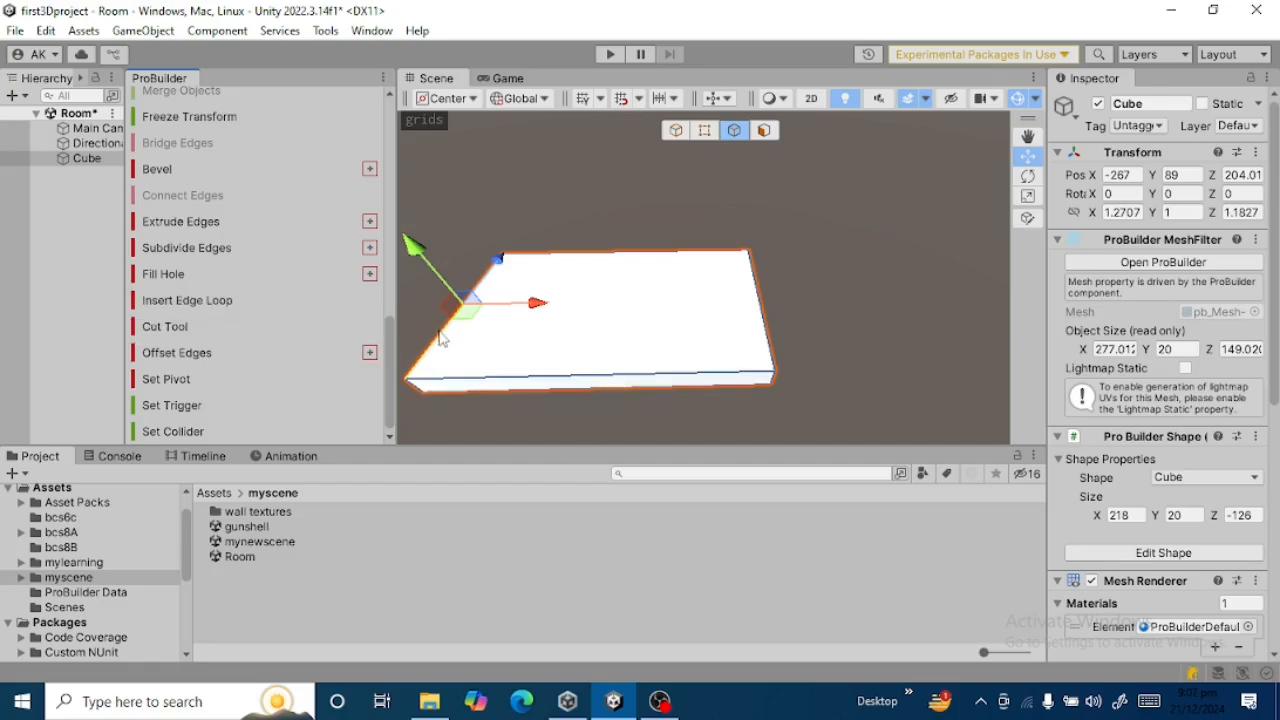
{"action": "left_click", "coordinate": [520, 381]}
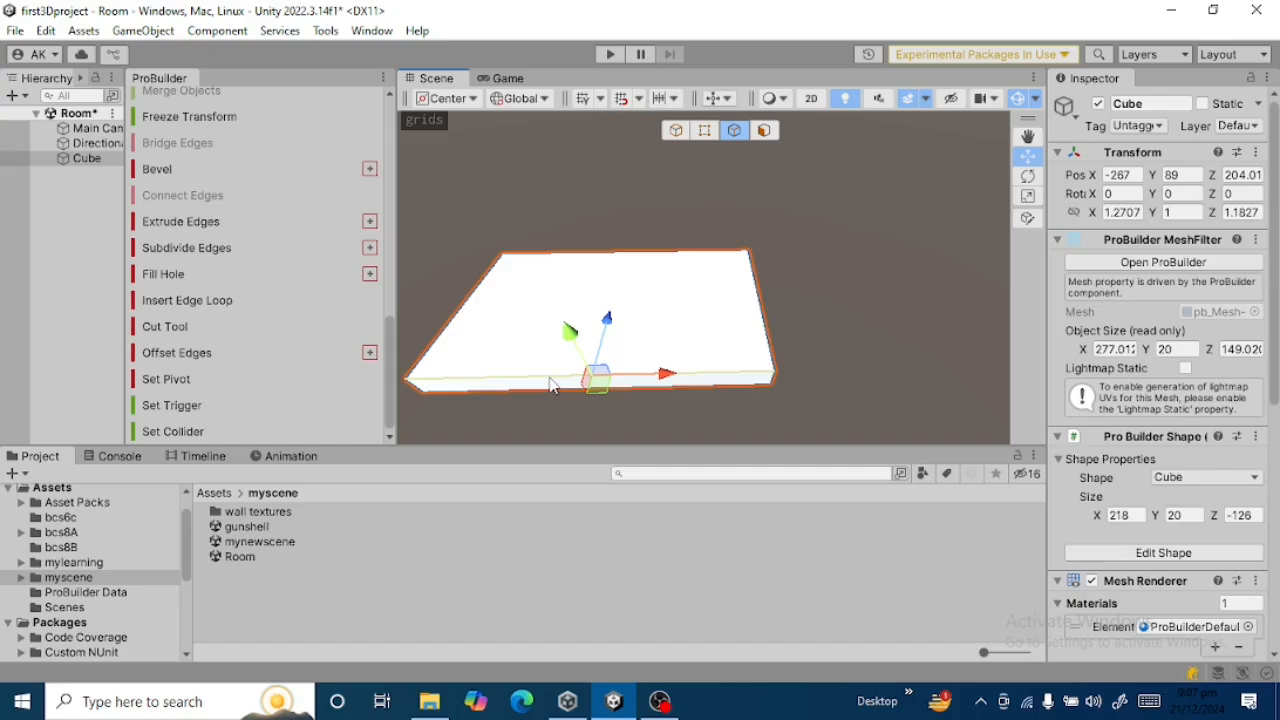
{"action": "left_click", "coordinate": [222, 301]}
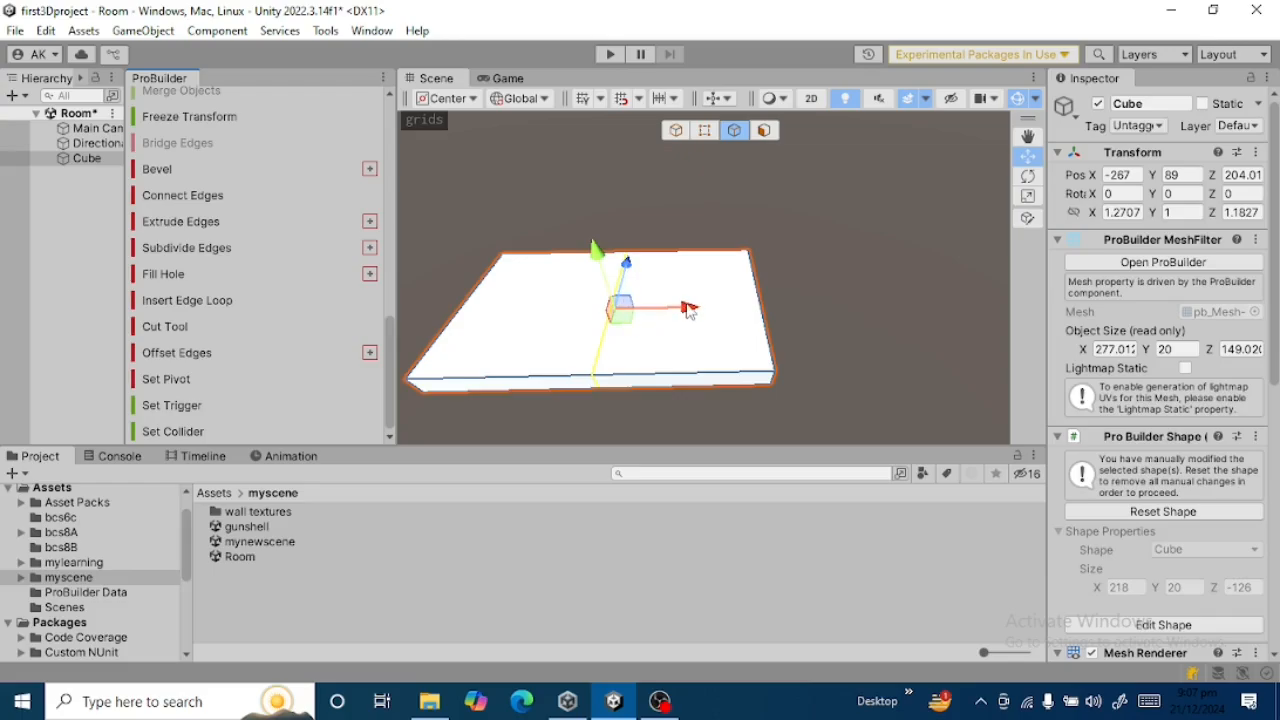
{"action": "left_click_drag", "start_coordinate": [689, 310], "coordinate": [565, 312]}
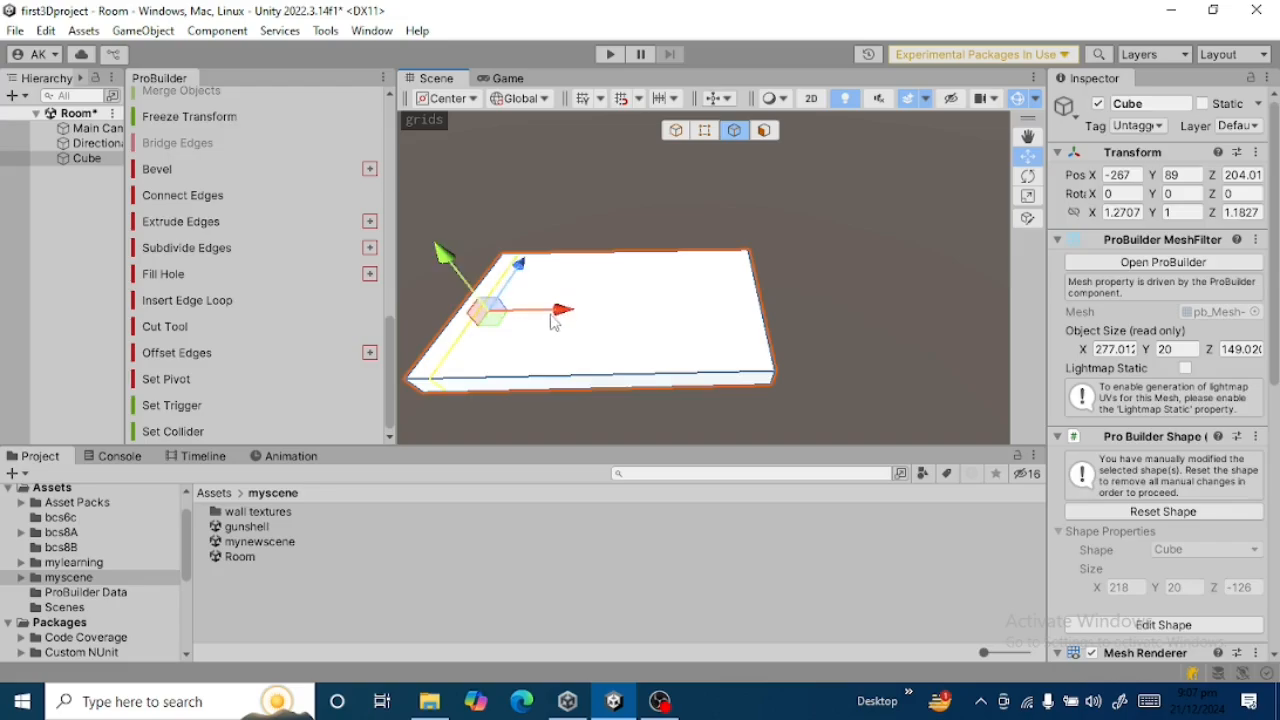
{"action": "mouse_move", "coordinate": [560, 312]}
{"action": "left_mouse_down"}
{"action": "mouse_move", "coordinate": [586, 309]}
{"action": "mouse_move", "coordinate": [570, 315]}
{"action": "left_mouse_up"}
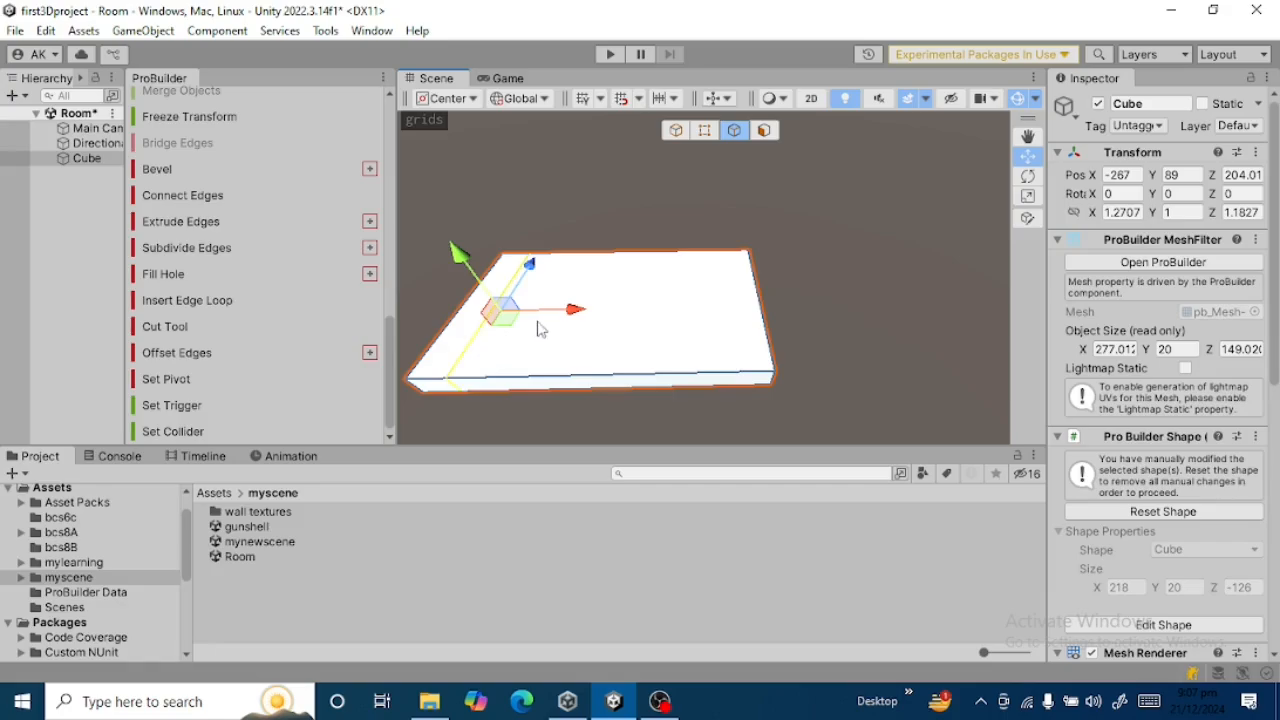
{"action": "left_click_drag", "start_coordinate": [585, 316], "coordinate": [570, 316]}
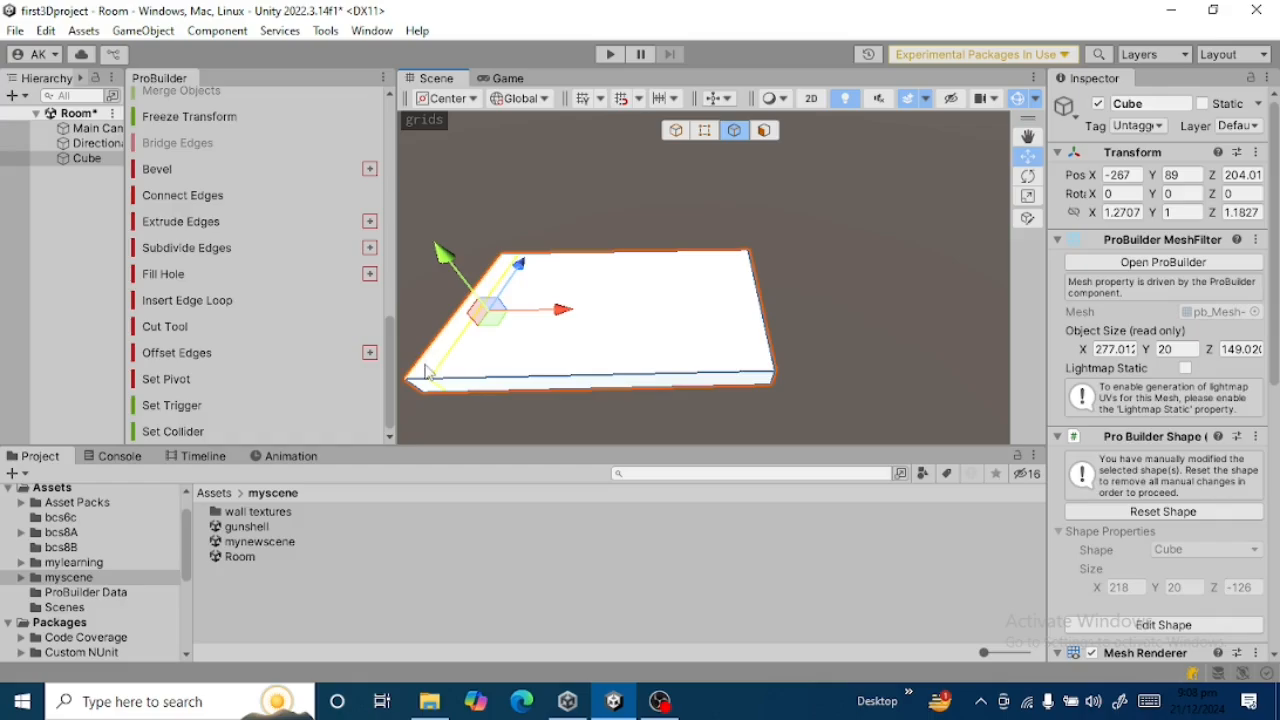
Insert a second edge loop from the remaining front upper edge and move it close to the slab's right end.
{"action": "left_click", "coordinate": [743, 378]}
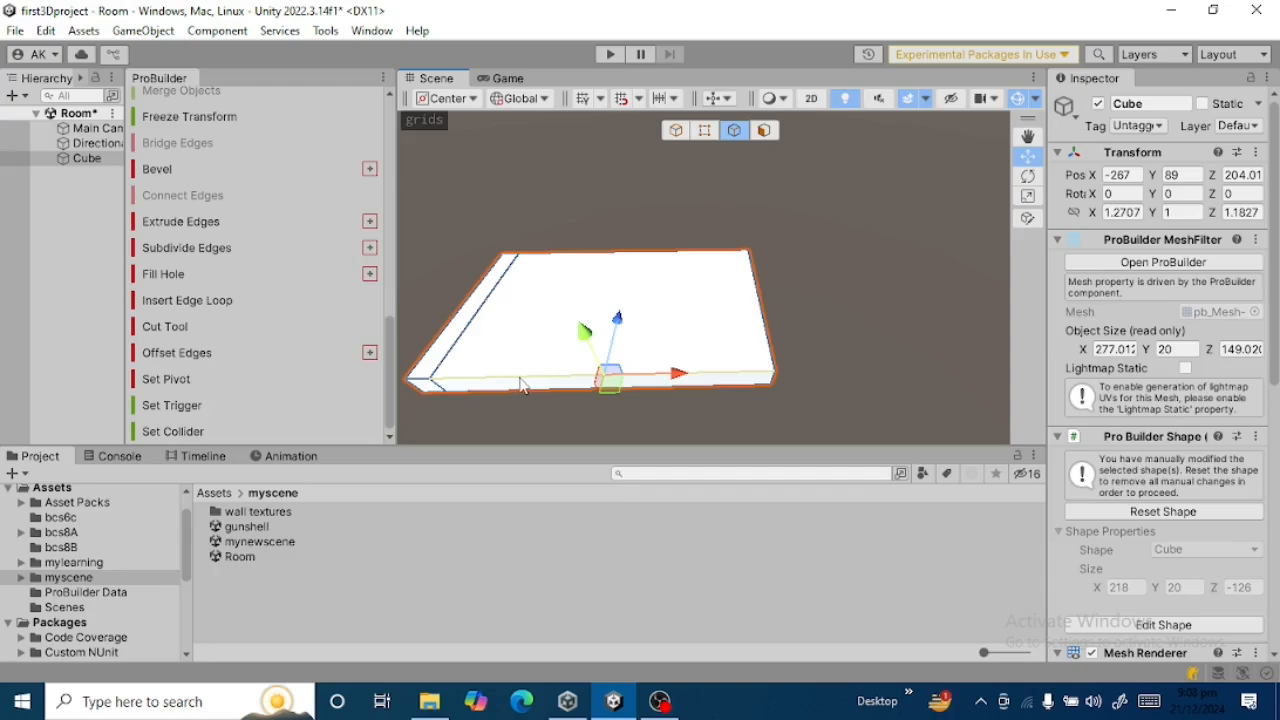
{"action": "left_click", "coordinate": [183, 300]}
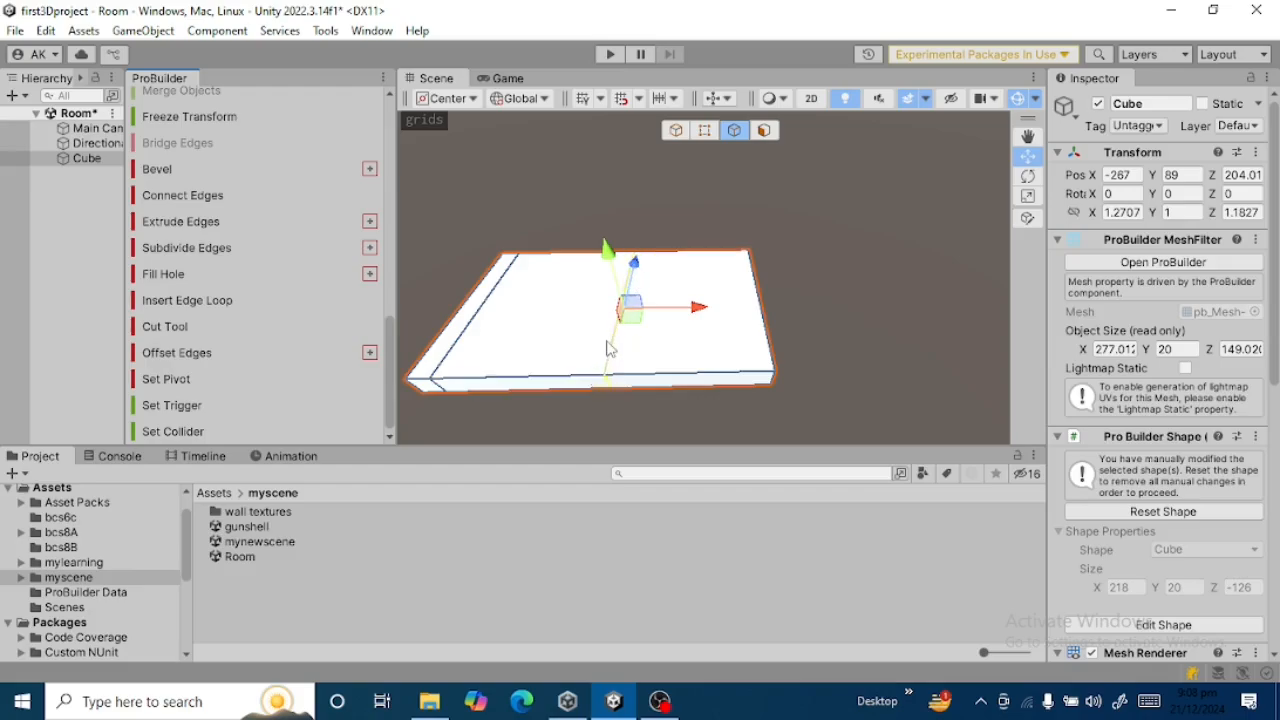
{"action": "left_click_drag", "start_coordinate": [698, 311], "coordinate": [806, 303]}
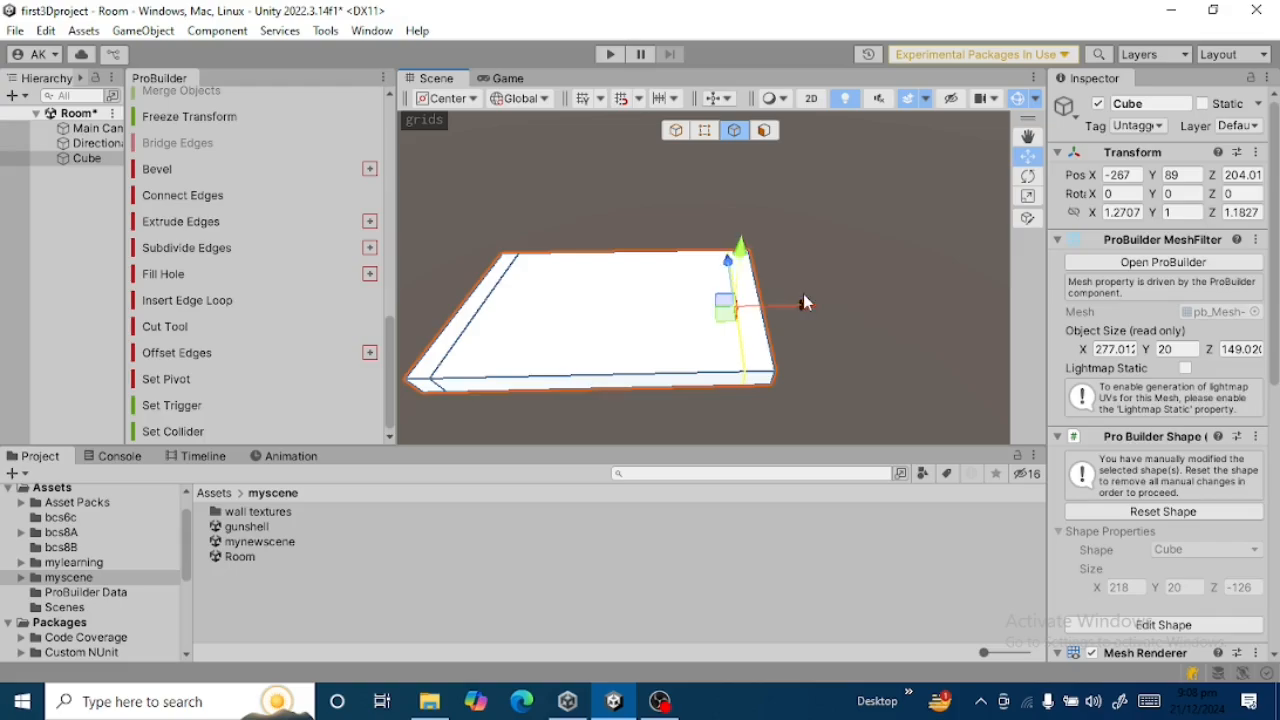
{"action": "left_click_drag", "start_coordinate": [801, 306], "coordinate": [808, 307]}
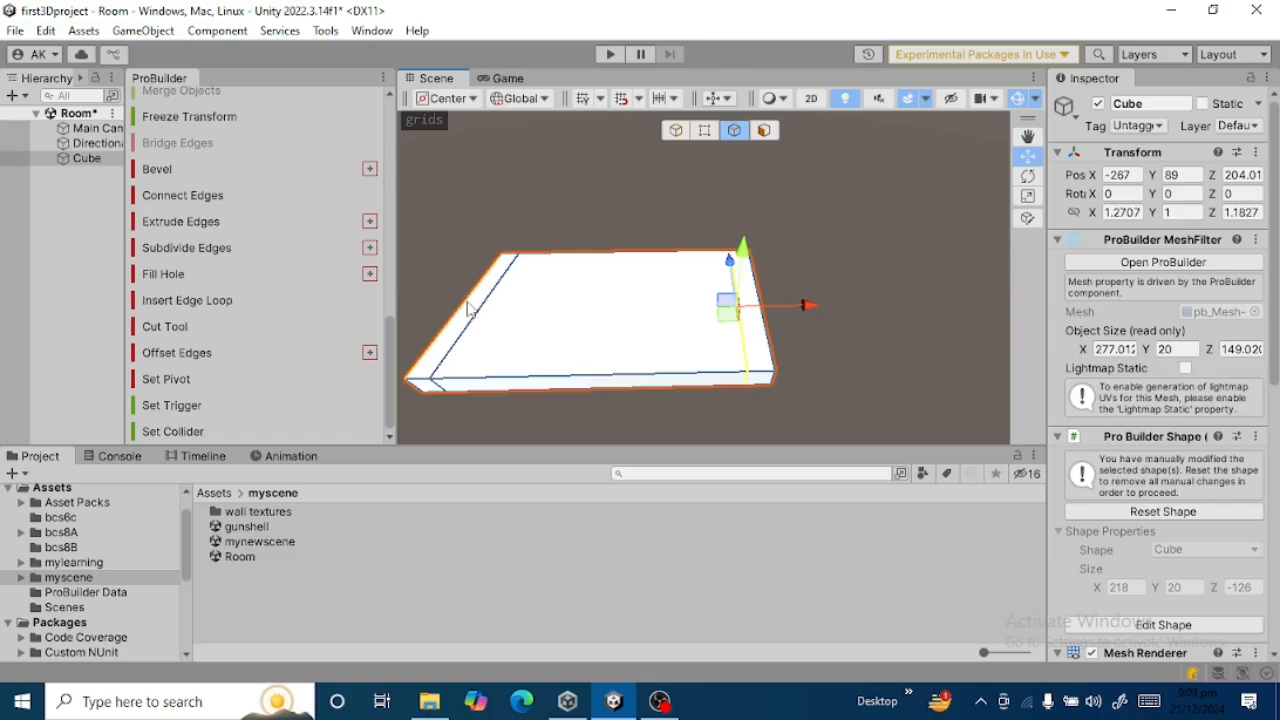
Insert a lengthwise edge loop from the slab's left upper edge and move it close to the back side.
{"action": "left_click", "coordinate": [470, 308]}
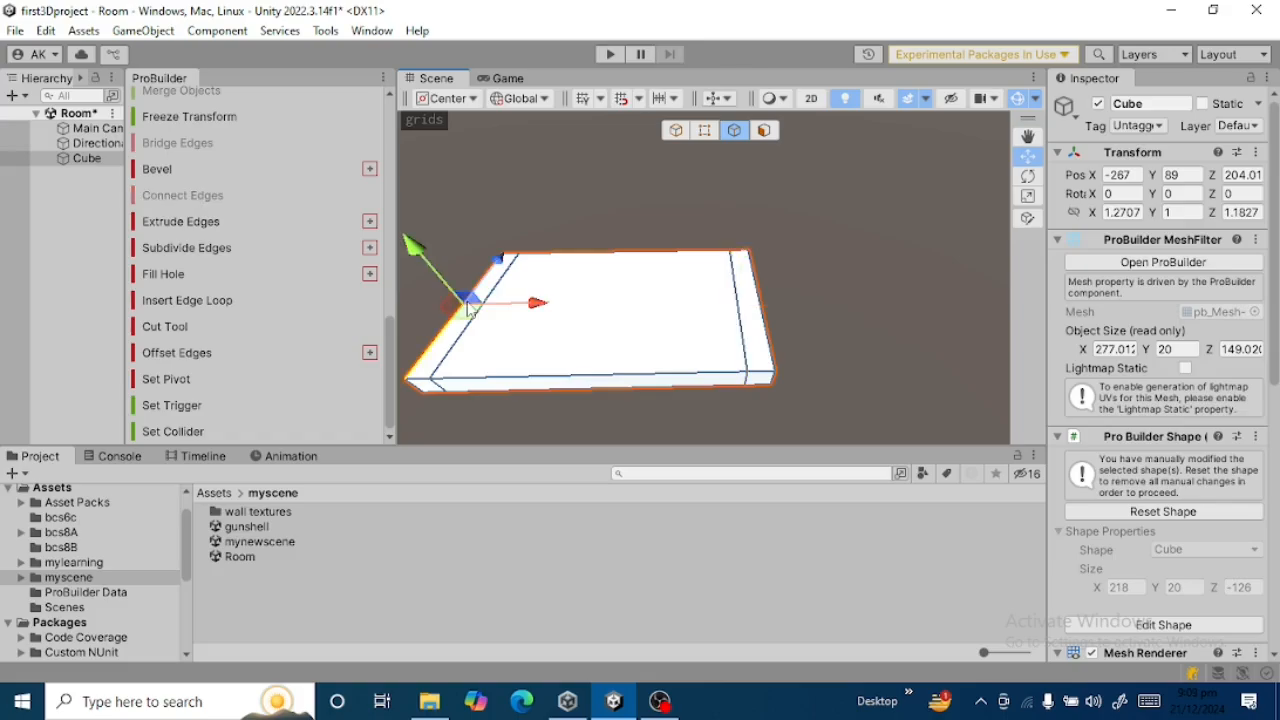
{"action": "left_click", "coordinate": [223, 308]}
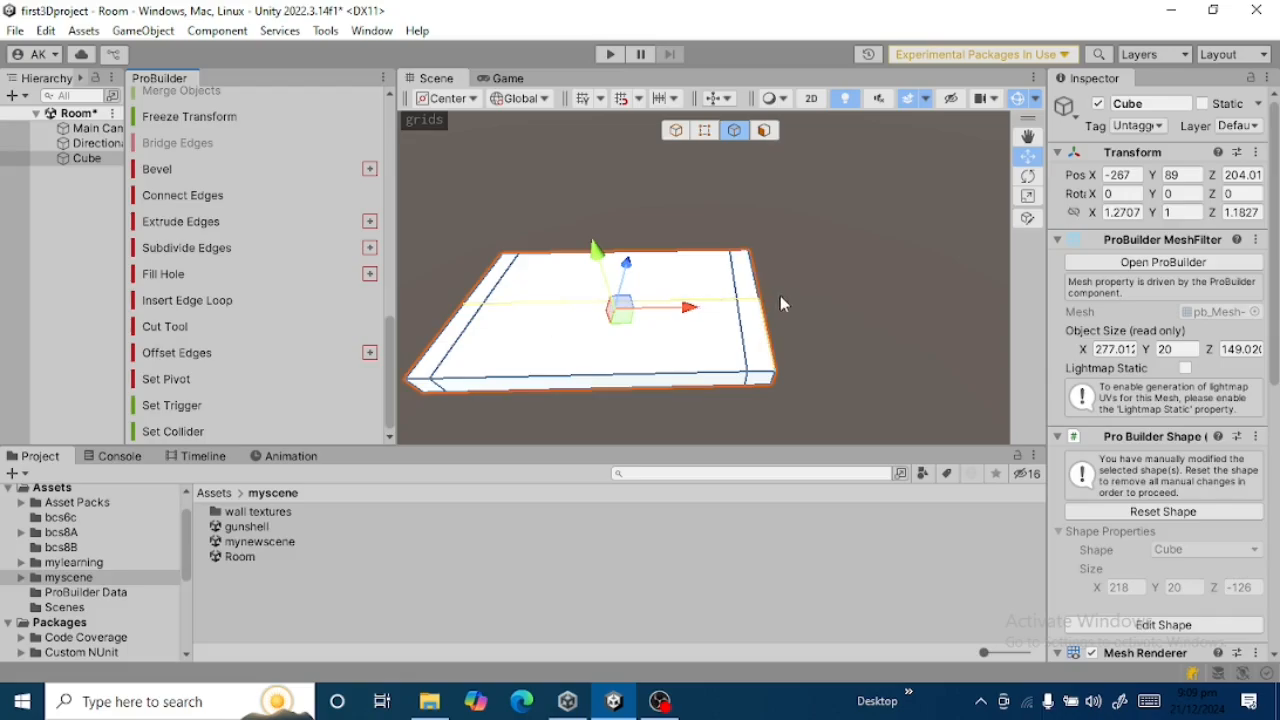
{"action": "left_click", "coordinate": [629, 266]}
{"action": "left_click_drag", "start_coordinate": [629, 261], "coordinate": [637, 232]}
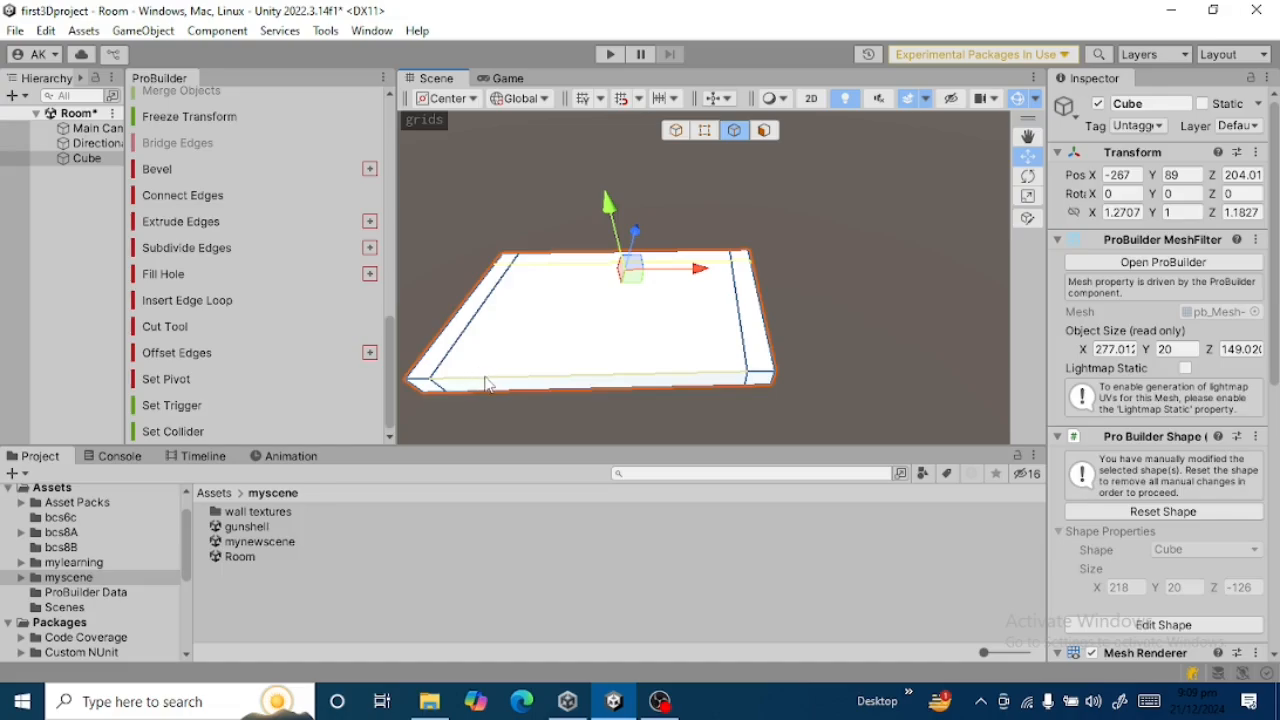
Insert another lengthwise edge loop from the remaining left upper edge and move it close to the slab's front side.
{"action": "left_click", "coordinate": [455, 322]}
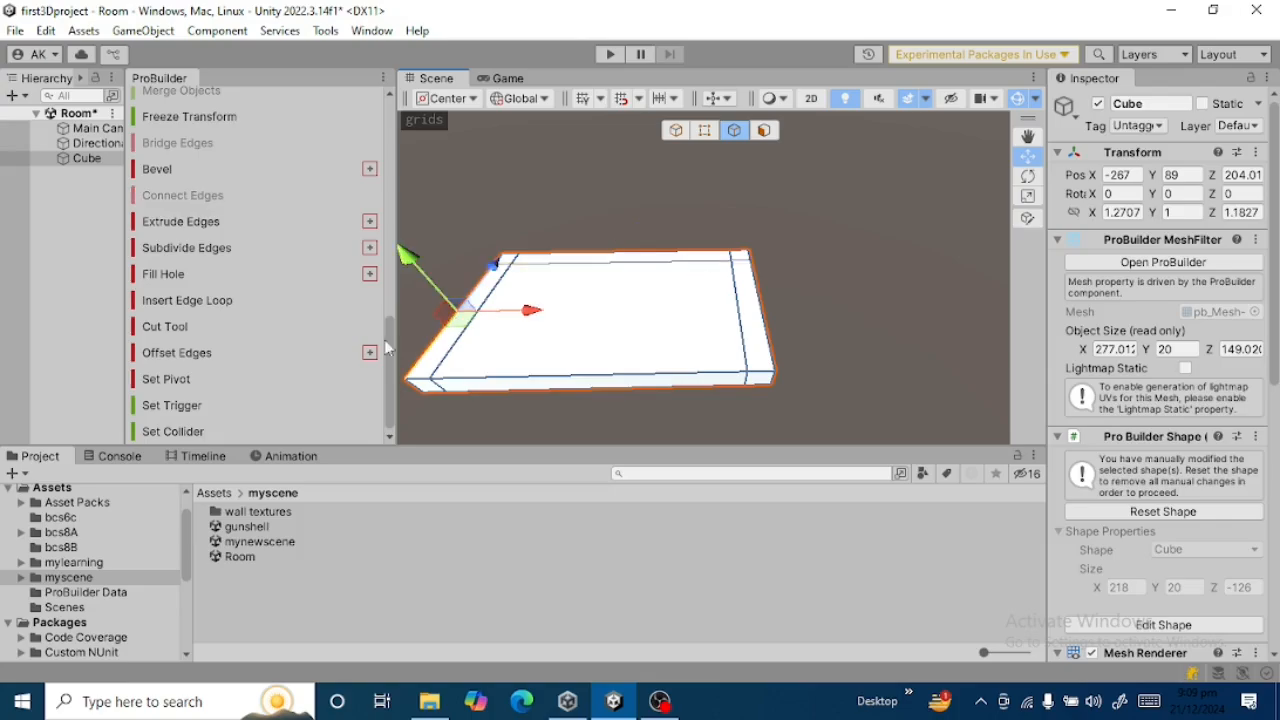
{"action": "left_click", "coordinate": [193, 302]}
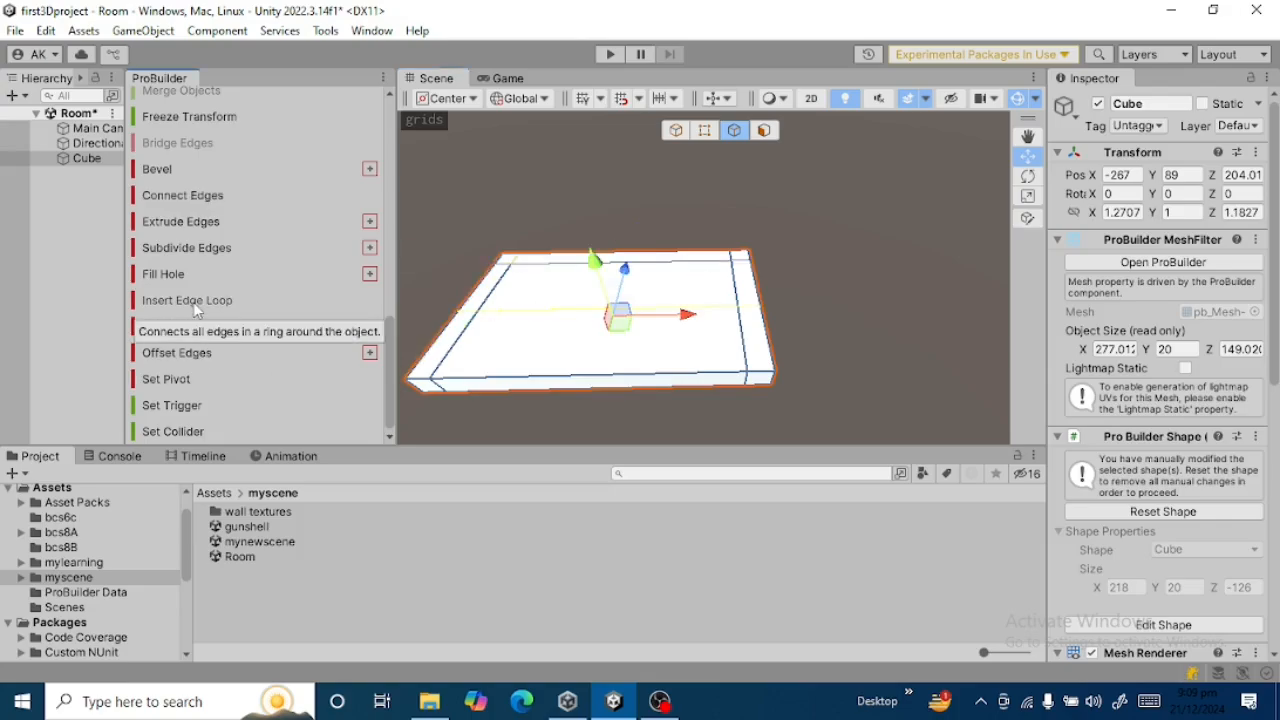
{"action": "left_click_drag", "start_coordinate": [628, 270], "coordinate": [616, 312]}
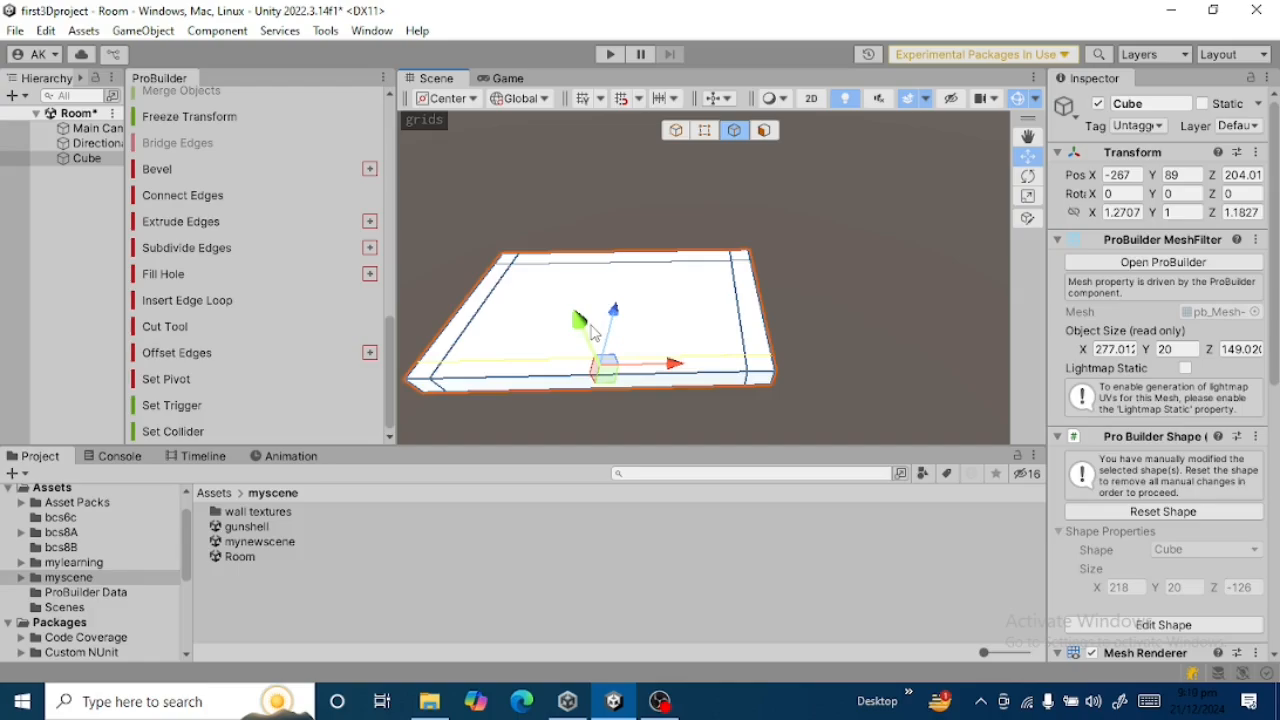
Extrude the slab's right border face upward along its face normal by 12, plus a further 100.
{"action": "left_click", "coordinate": [757, 343]}
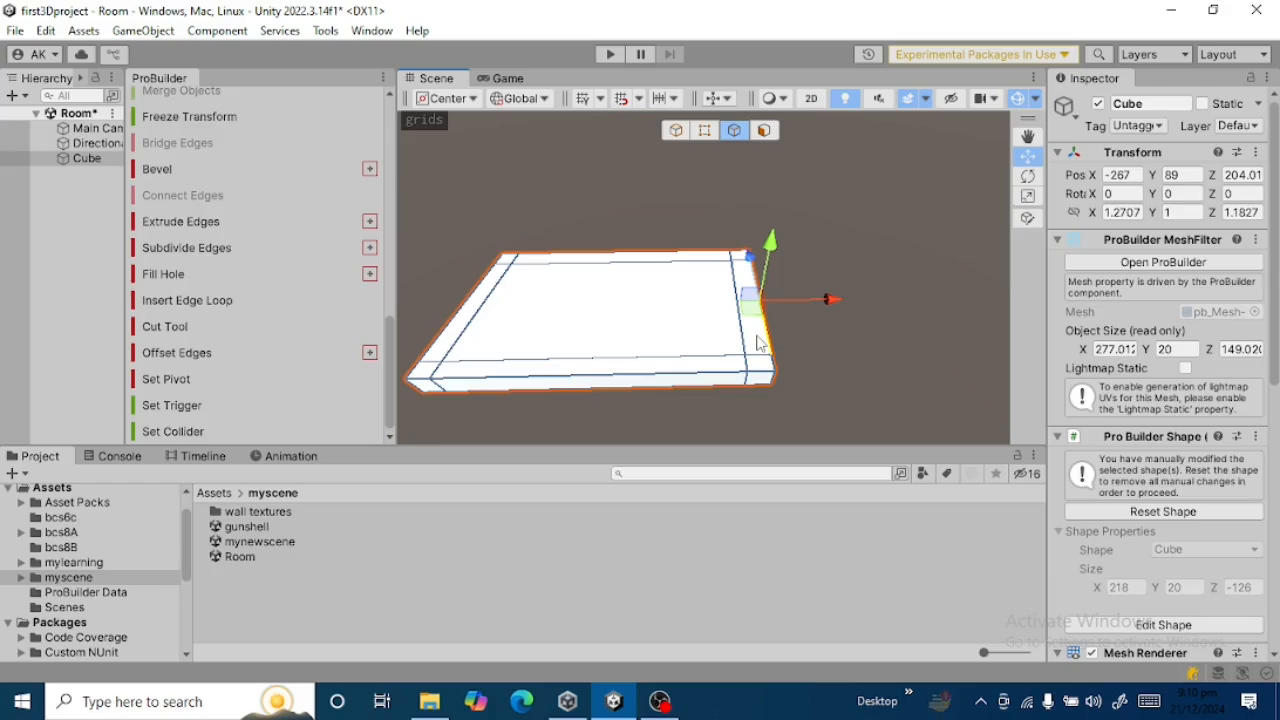
{"action": "left_click", "coordinate": [776, 131]}
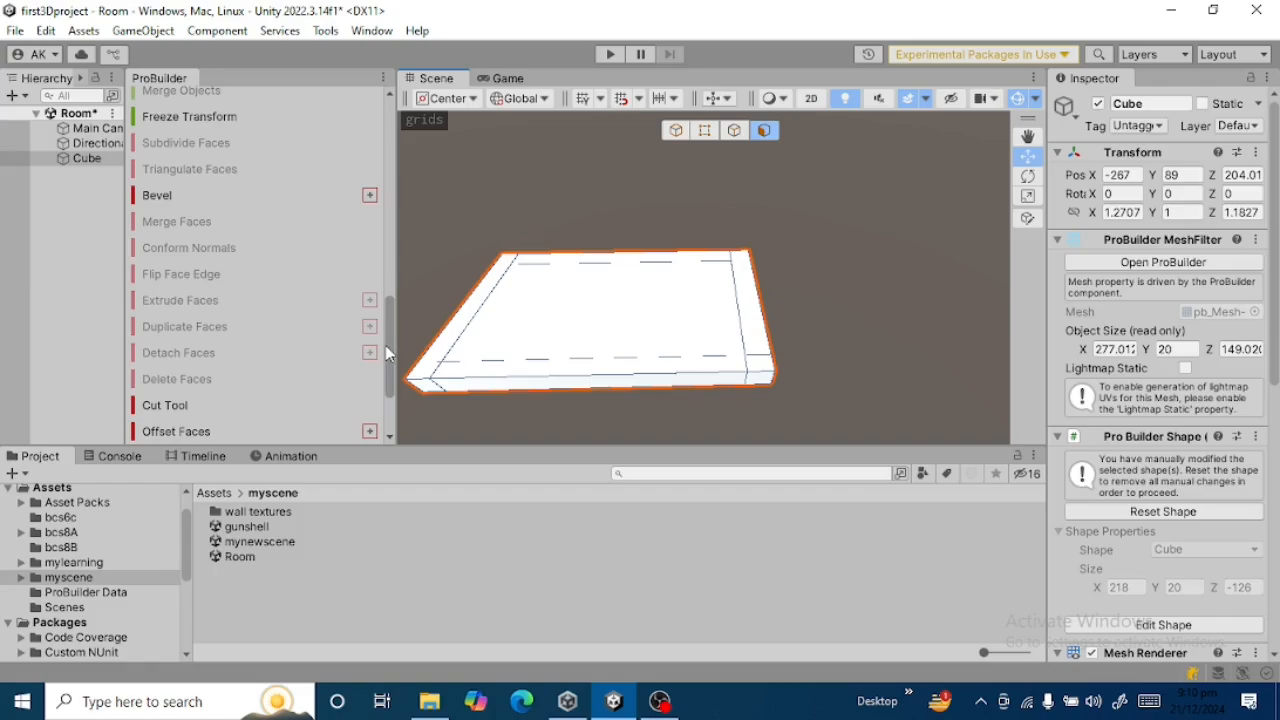
{"action": "left_click", "coordinate": [757, 315]}
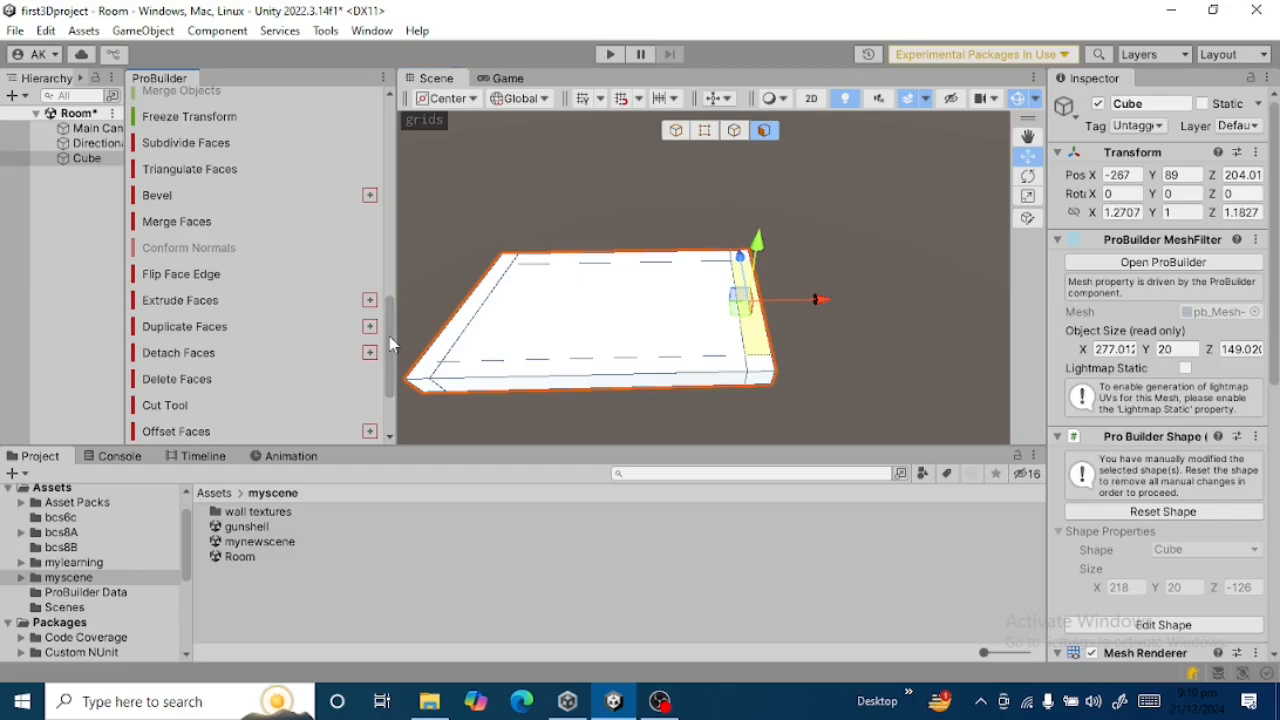
{"action": "left_click_drag", "start_coordinate": [389, 336], "coordinate": [389, 334]}
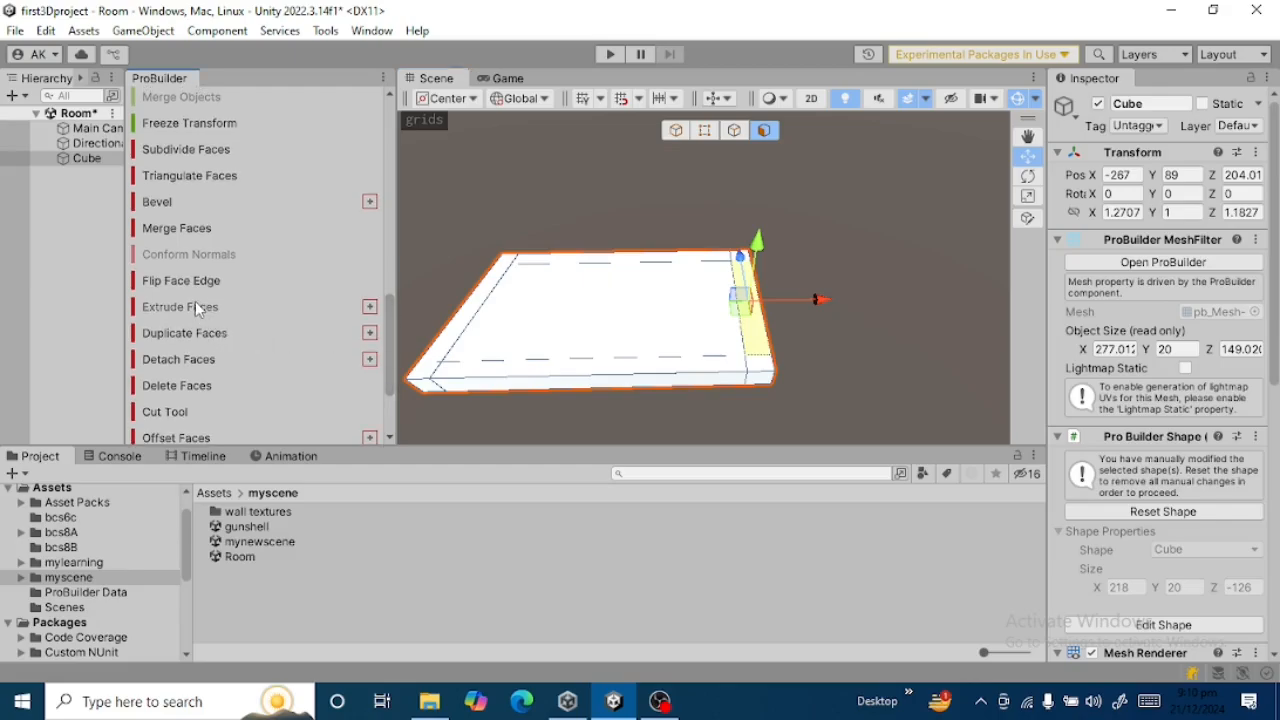
{"action": "left_click", "coordinate": [370, 307]}
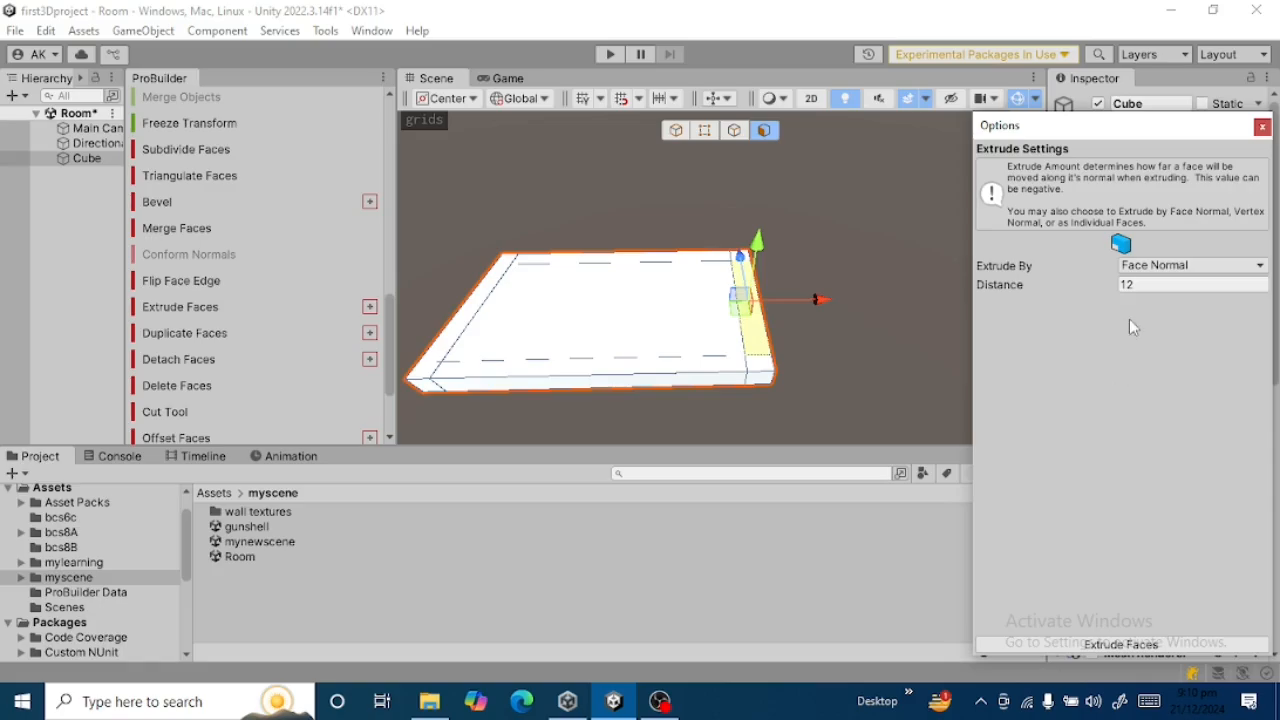
{"action": "left_click", "coordinate": [1147, 285]}
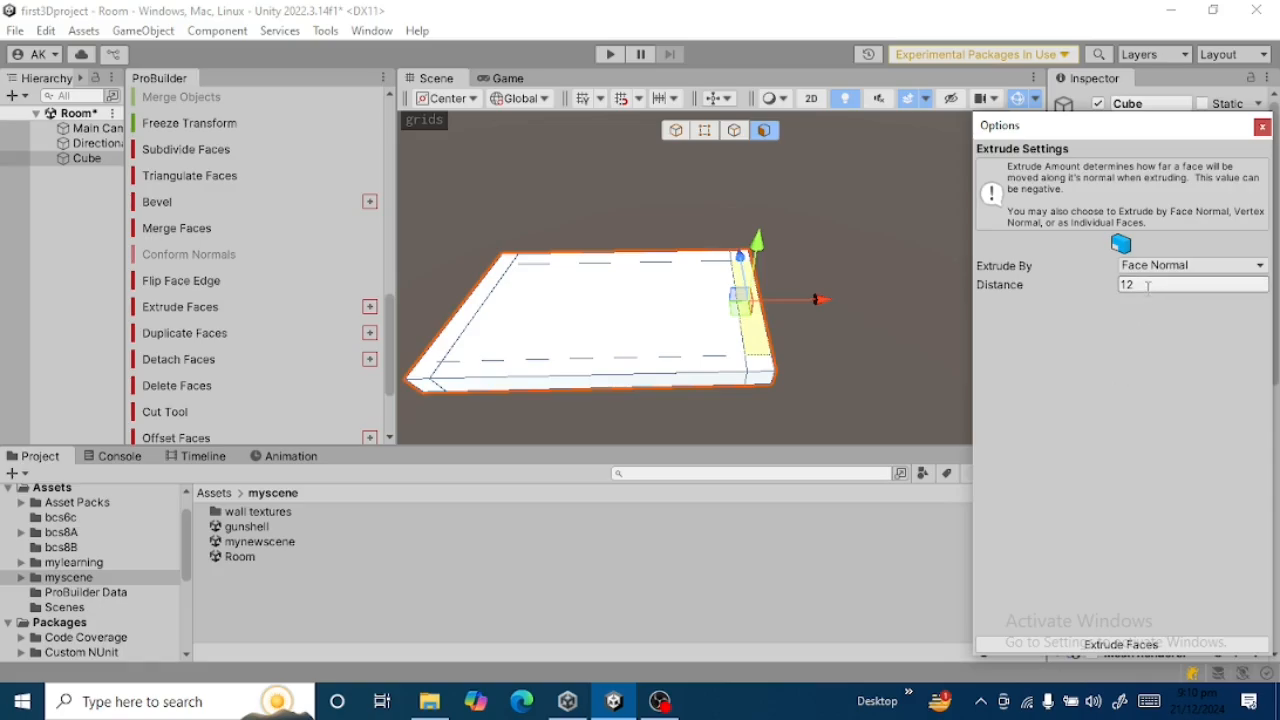
{"action": "double_click", "coordinate": [1123, 287]}
{"action": "left_click", "coordinate": [1128, 646]}
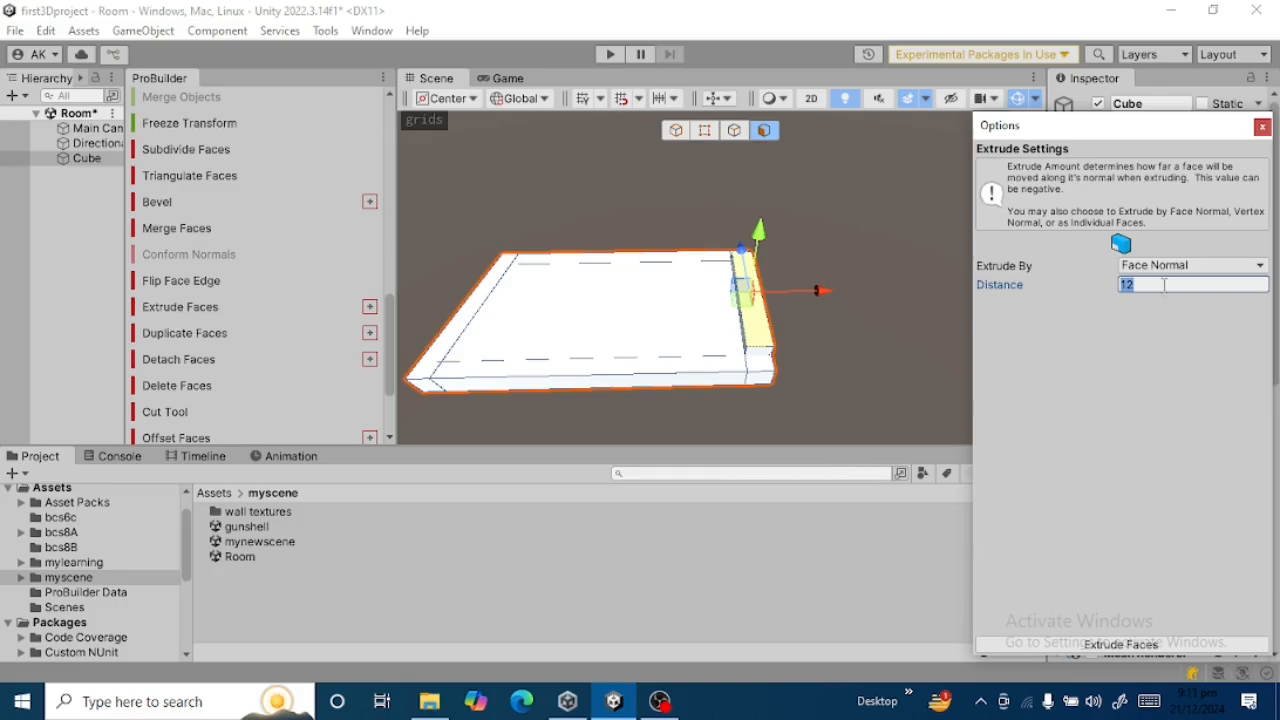
{"action": "type", "text": "100"}
{"action": "left_click", "coordinate": [1140, 645]}
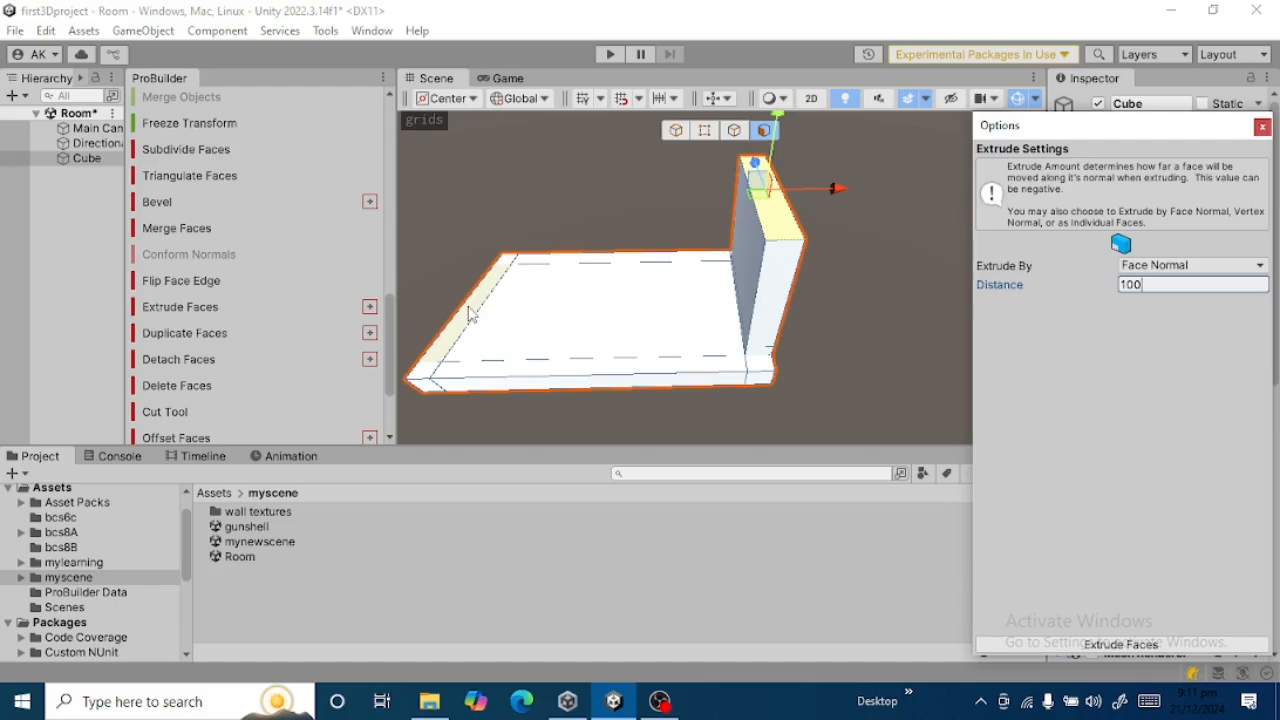
Extrude the slab's left border face and its back border face upward by 112 each to form two walls.
{"action": "left_click", "coordinate": [470, 313]}
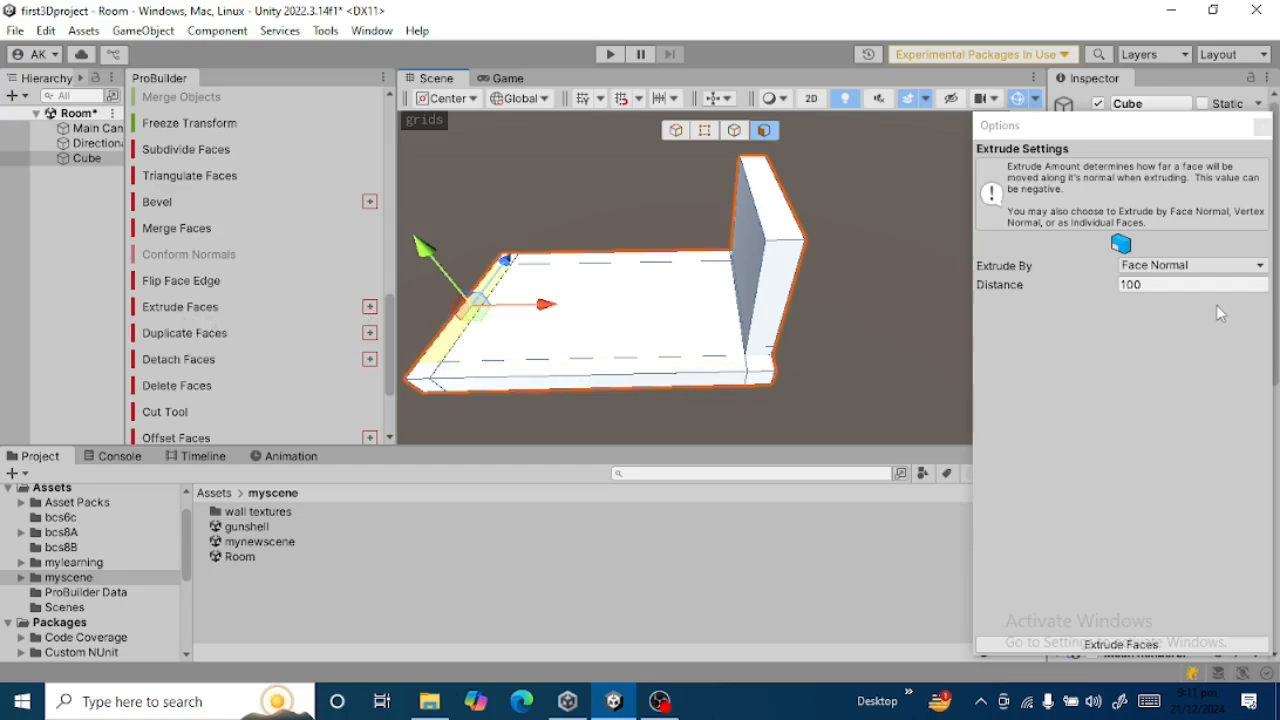
{"action": "left_click", "coordinate": [1180, 285]}
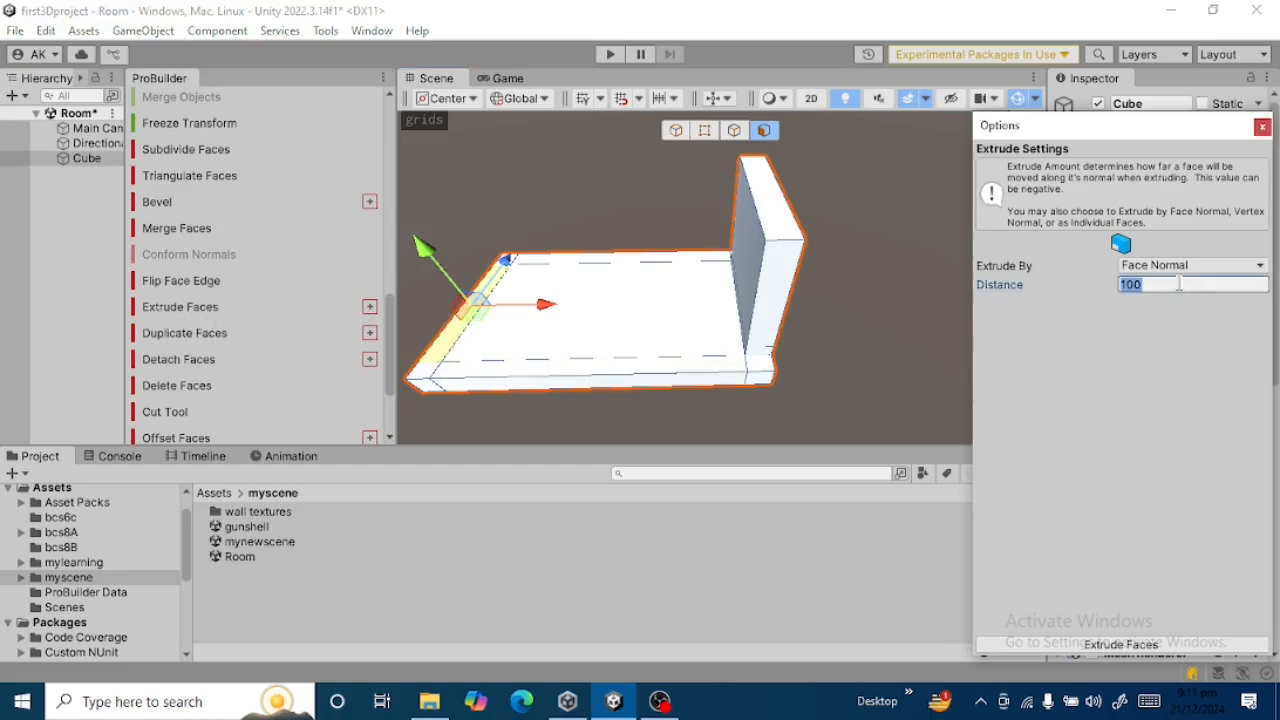
{"action": "type", "text": "112"}
{"action": "left_click", "coordinate": [1121, 645]}
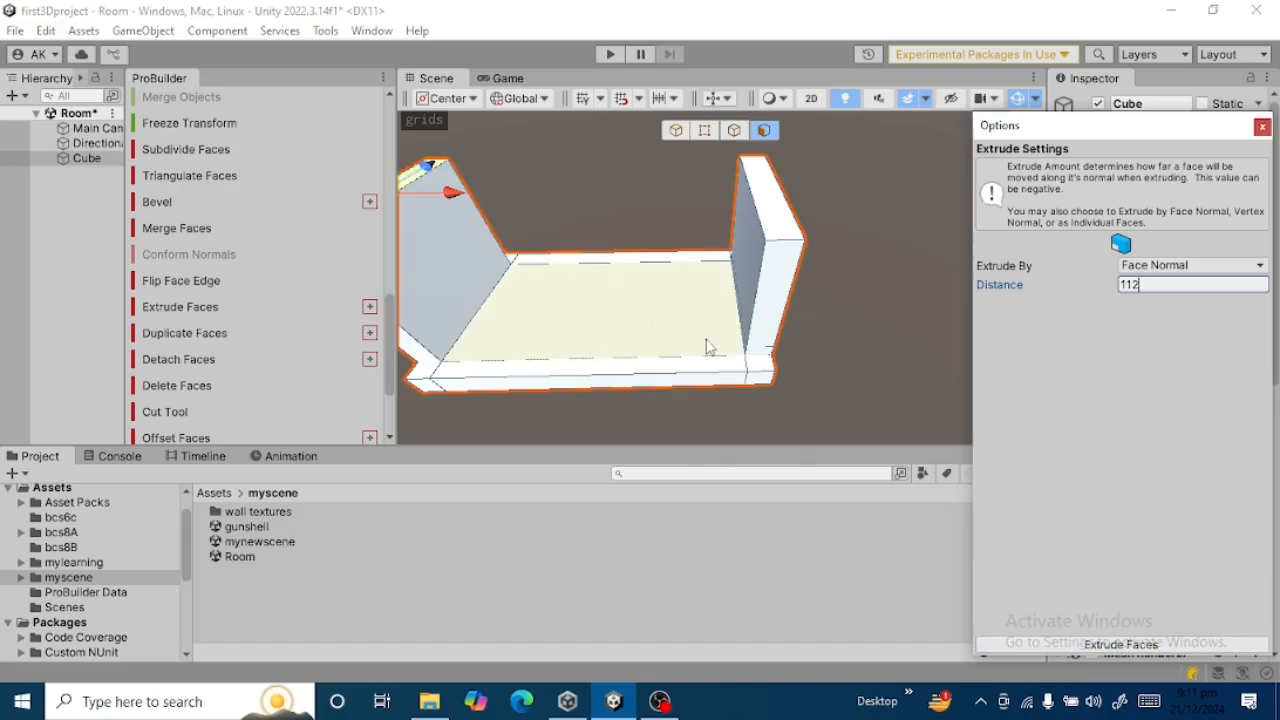
{"action": "left_click", "coordinate": [659, 264]}
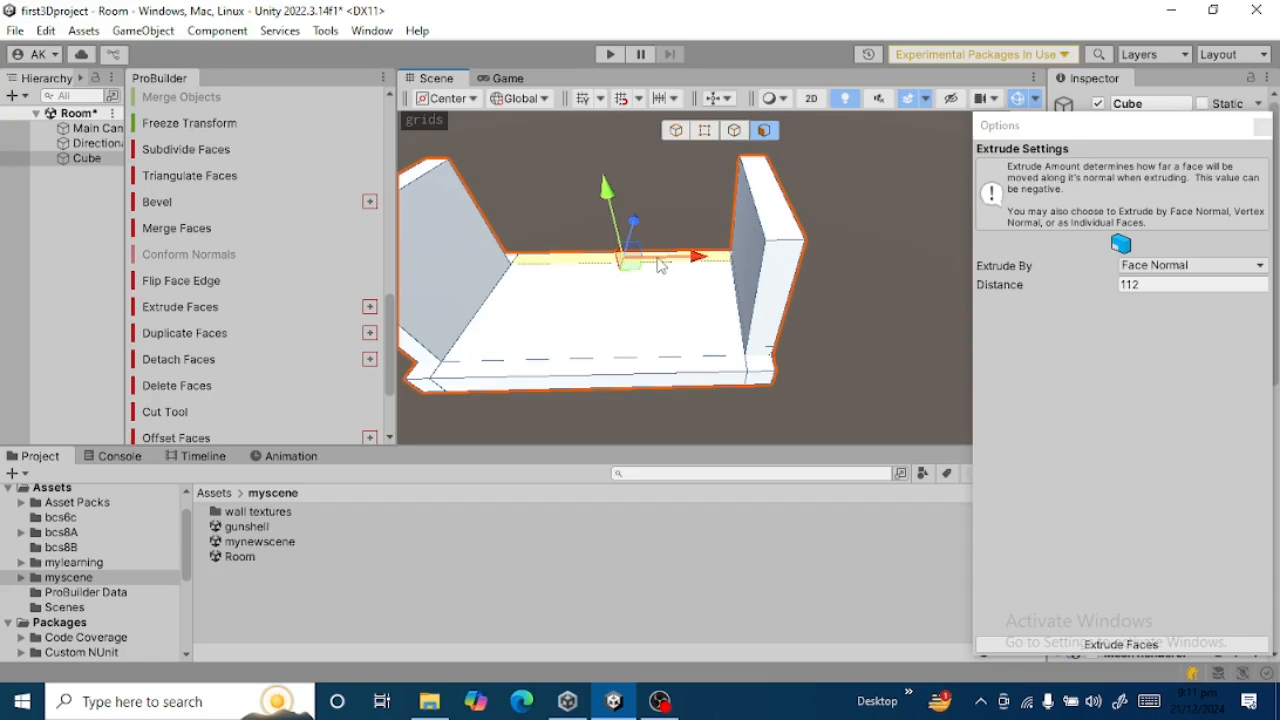
{"action": "left_click", "coordinate": [1100, 645]}
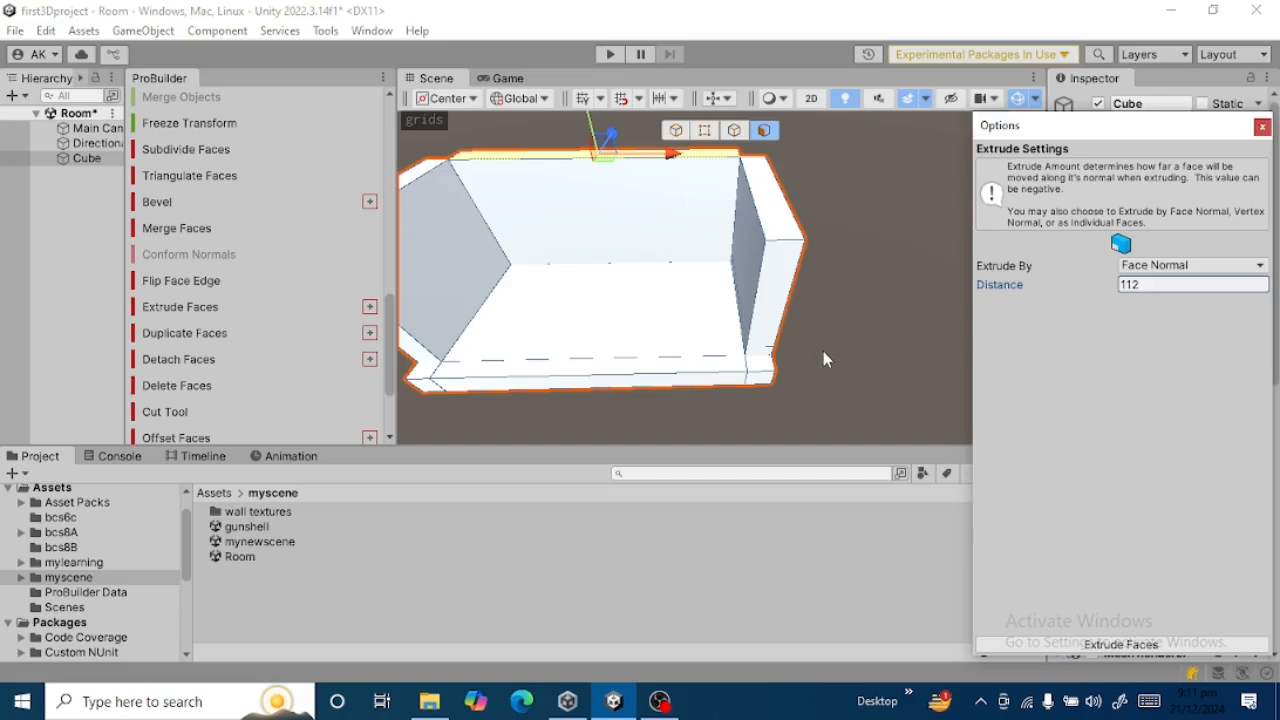
Close the extrude settings and move the slab's front-right corner face up to about the height of the right wall.
{"action": "mouse_move", "coordinate": [823, 352]}
{"action": "left_mouse_down", "text": "alt"}
{"action": "mouse_move", "coordinate": [712, 345]}
{"action": "mouse_move", "coordinate": [866, 363]}
{"action": "mouse_move", "coordinate": [774, 343]}
{"action": "mouse_move", "coordinate": [803, 357]}
{"action": "left_mouse_up", "text": "alt"}
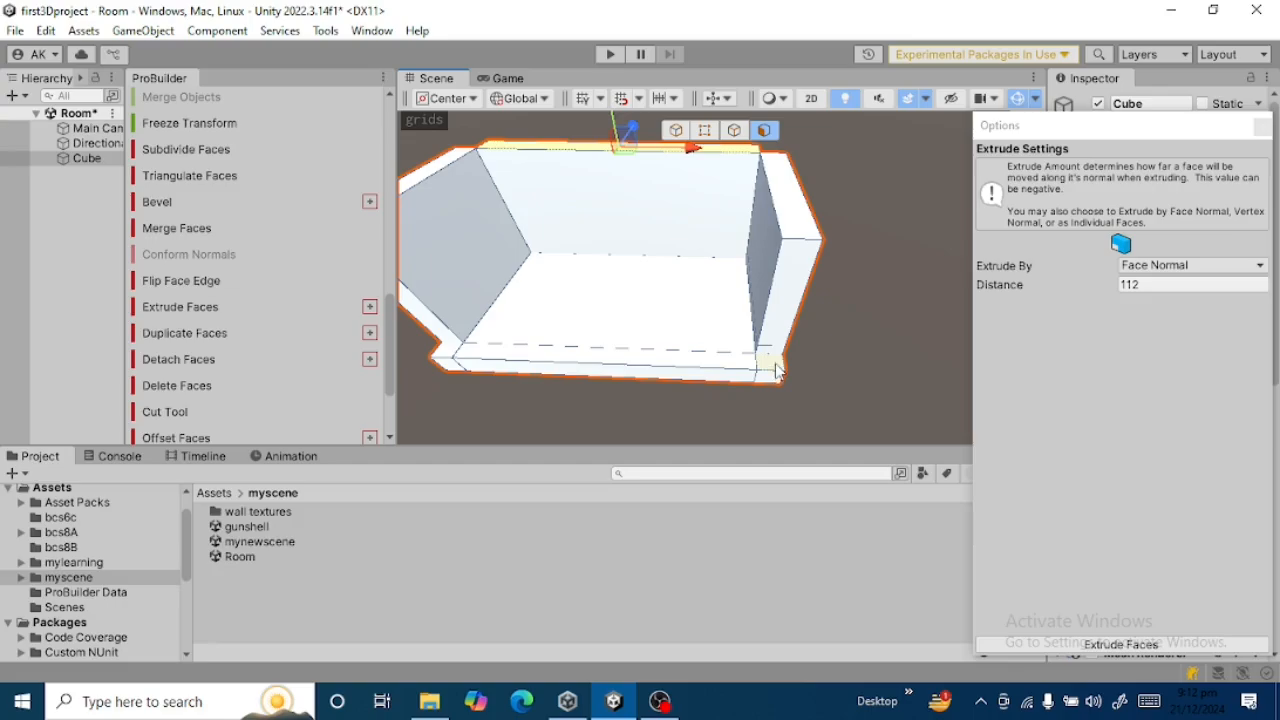
{"action": "left_click", "coordinate": [778, 370]}
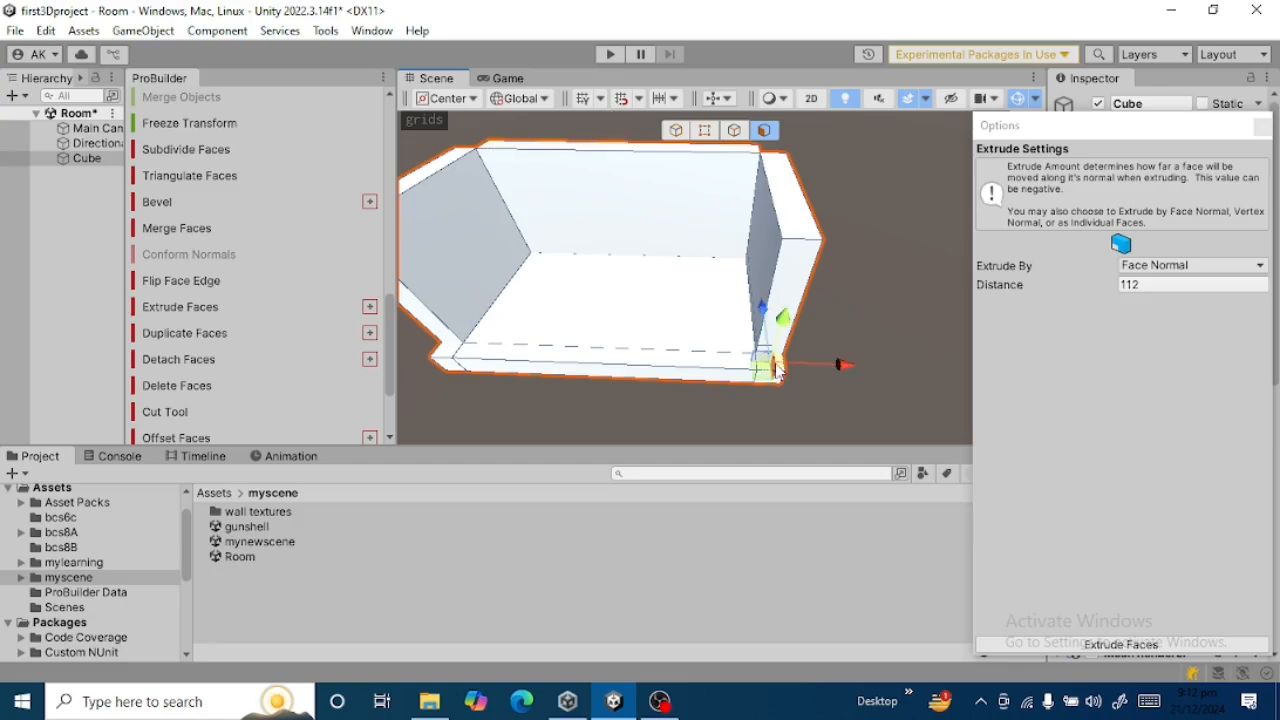
{"action": "left_click", "coordinate": [1262, 126]}
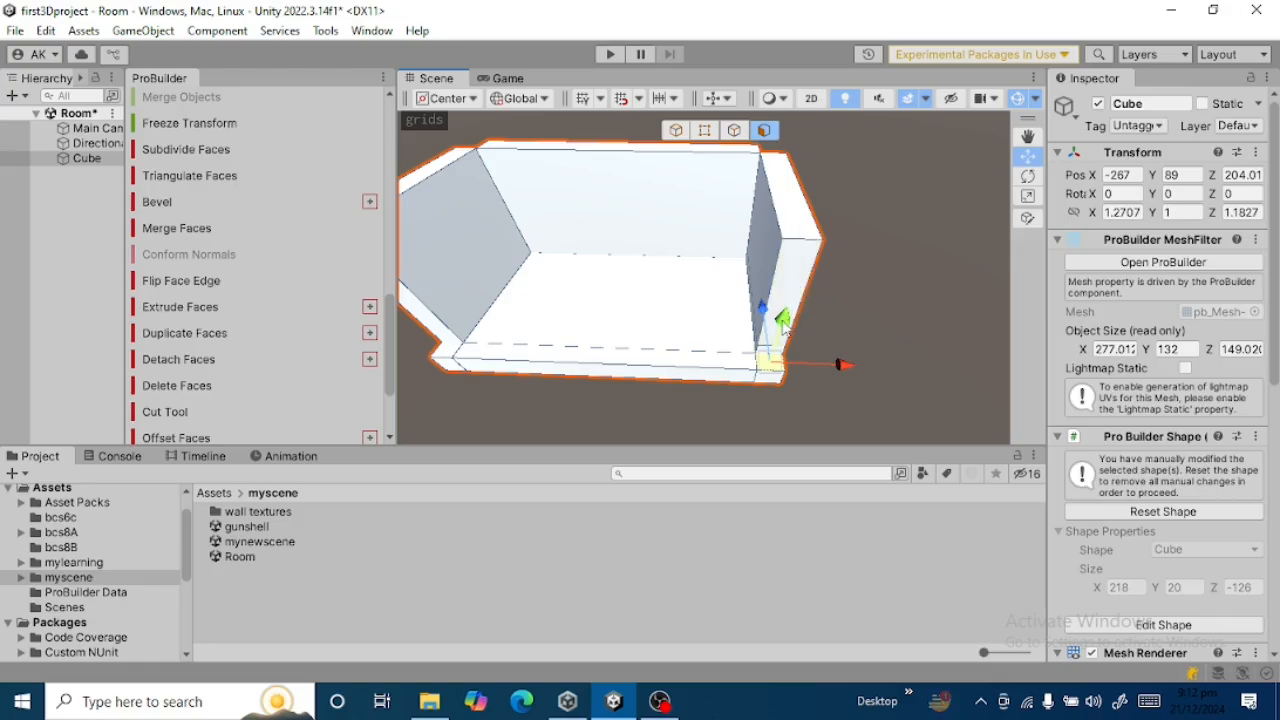
{"action": "left_click_drag", "start_coordinate": [784, 323], "coordinate": [809, 185]}
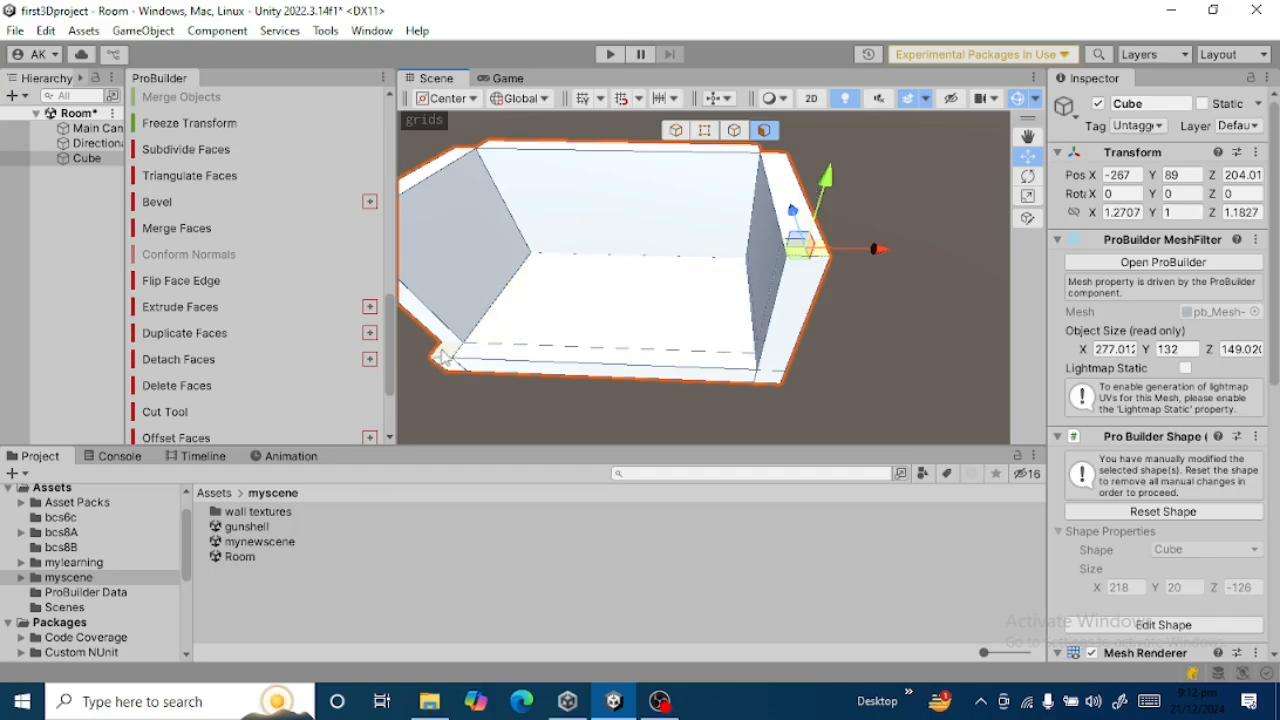
Move the slab's front-left corner face straight up to about the height of the left wall.
{"action": "left_click", "coordinate": [444, 357]}
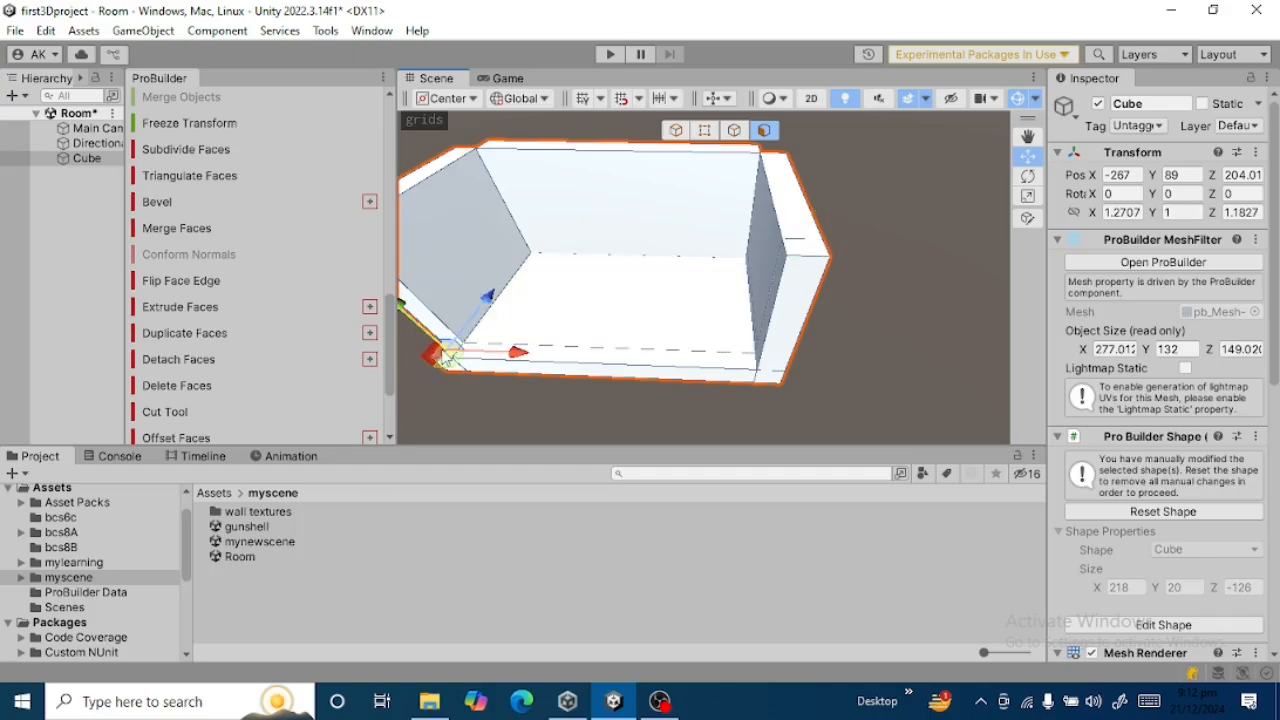
{"action": "left_click_drag", "start_coordinate": [444, 359], "coordinate": [439, 358]}
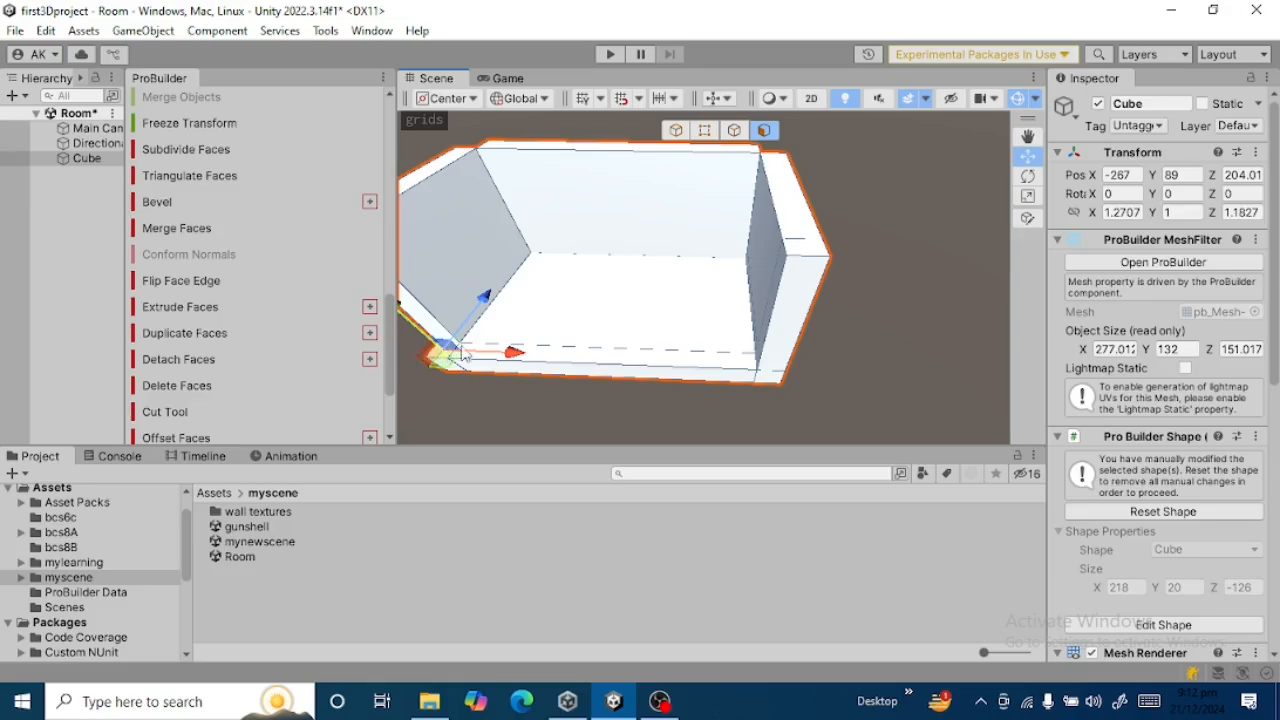
{"action": "key", "text": "ctrl+z"}
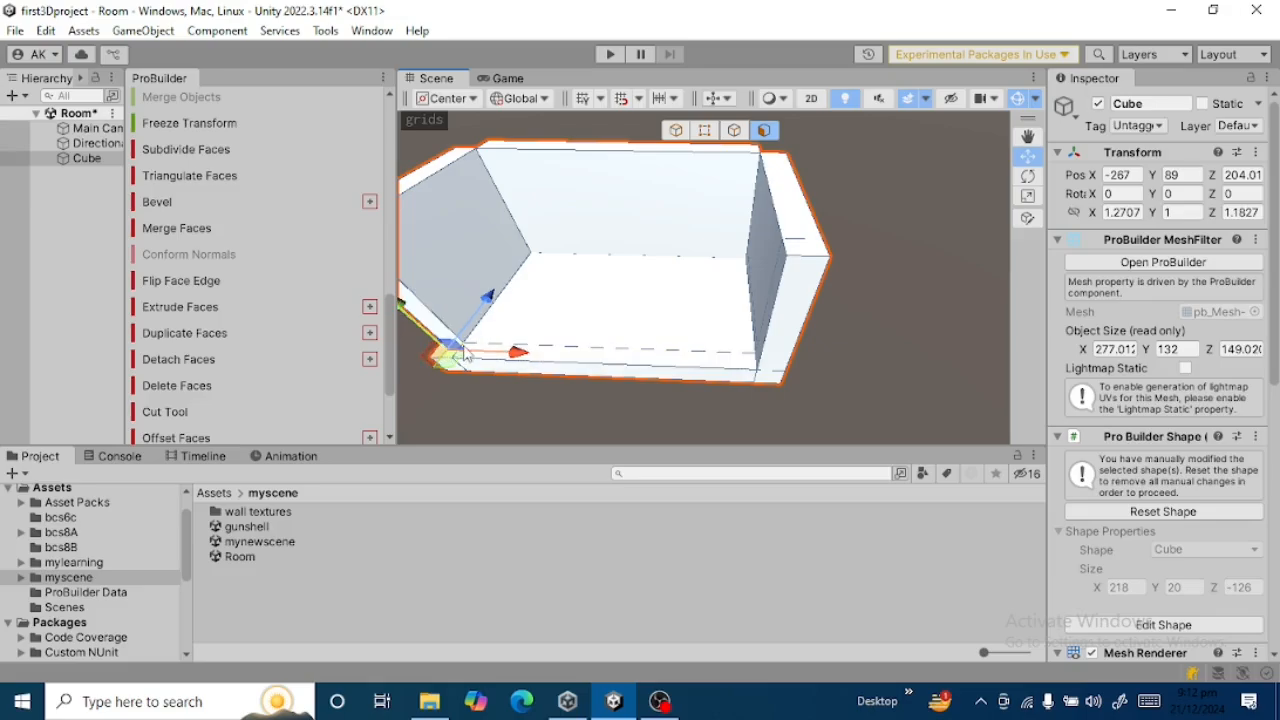
{"action": "right_click_drag", "start_coordinate": [529, 335], "coordinate": [558, 336]}
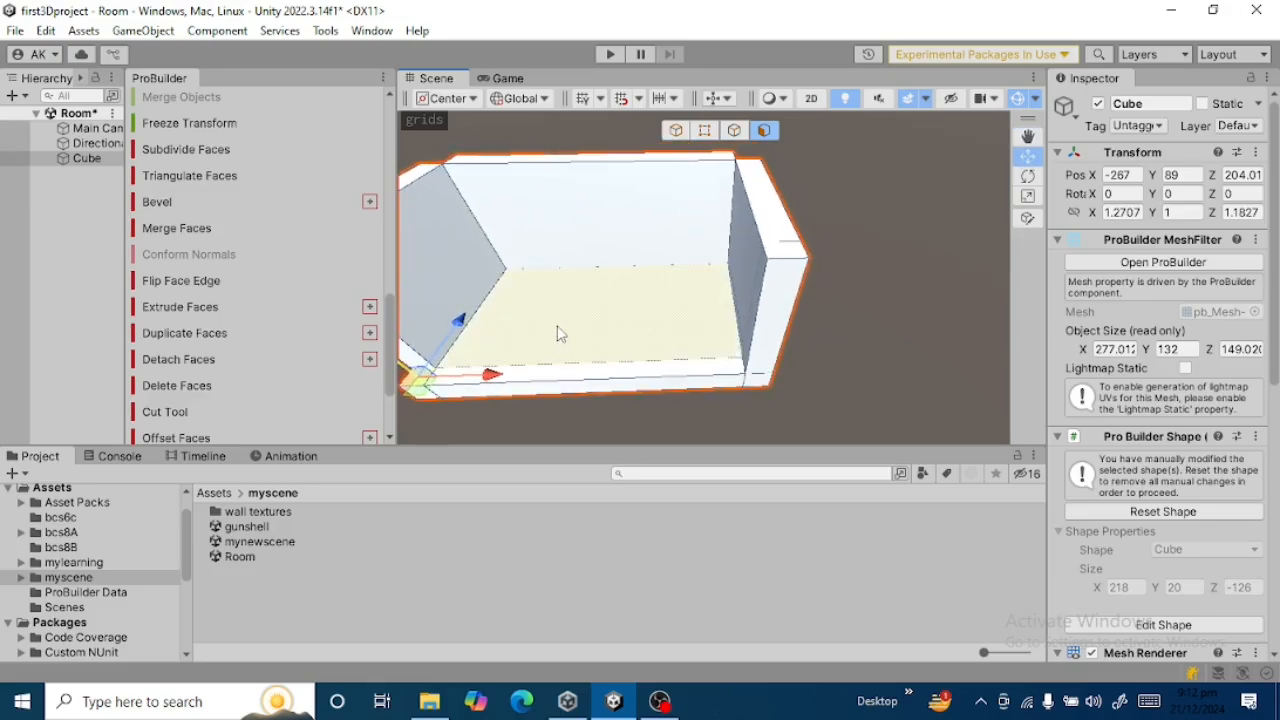
{"action": "key", "text": "Left"}
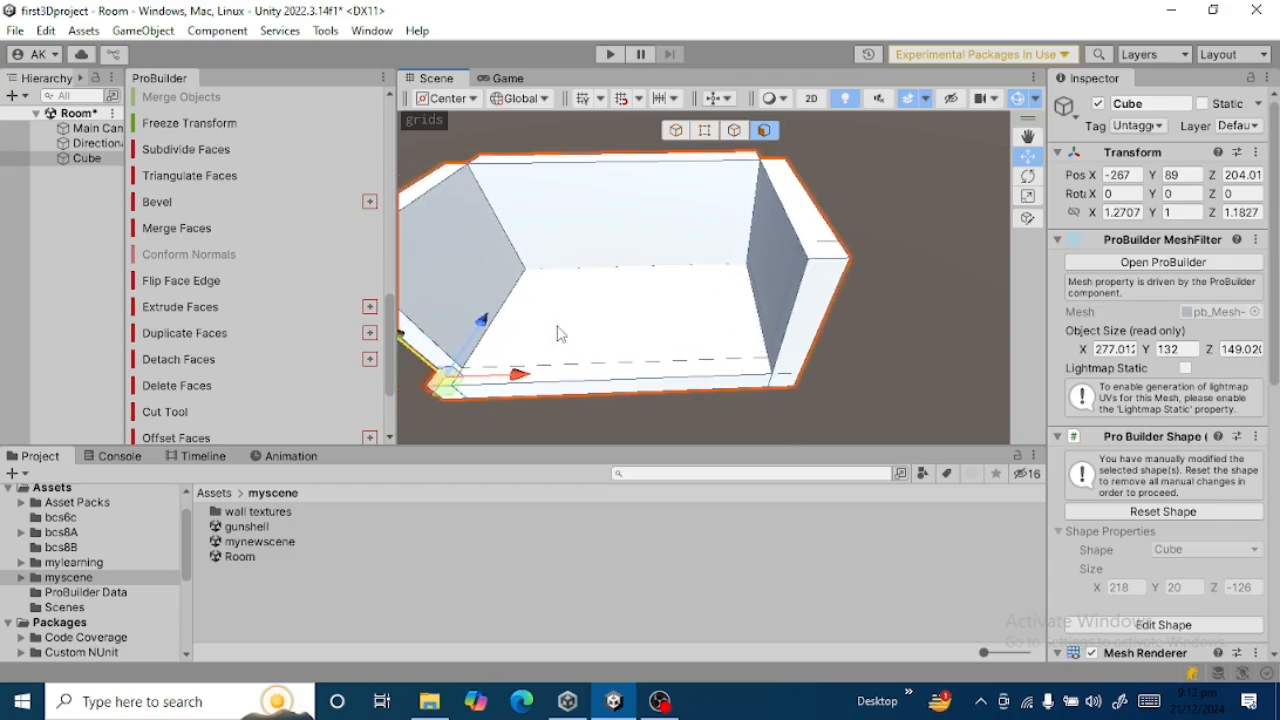
{"action": "key", "text": "Left"}
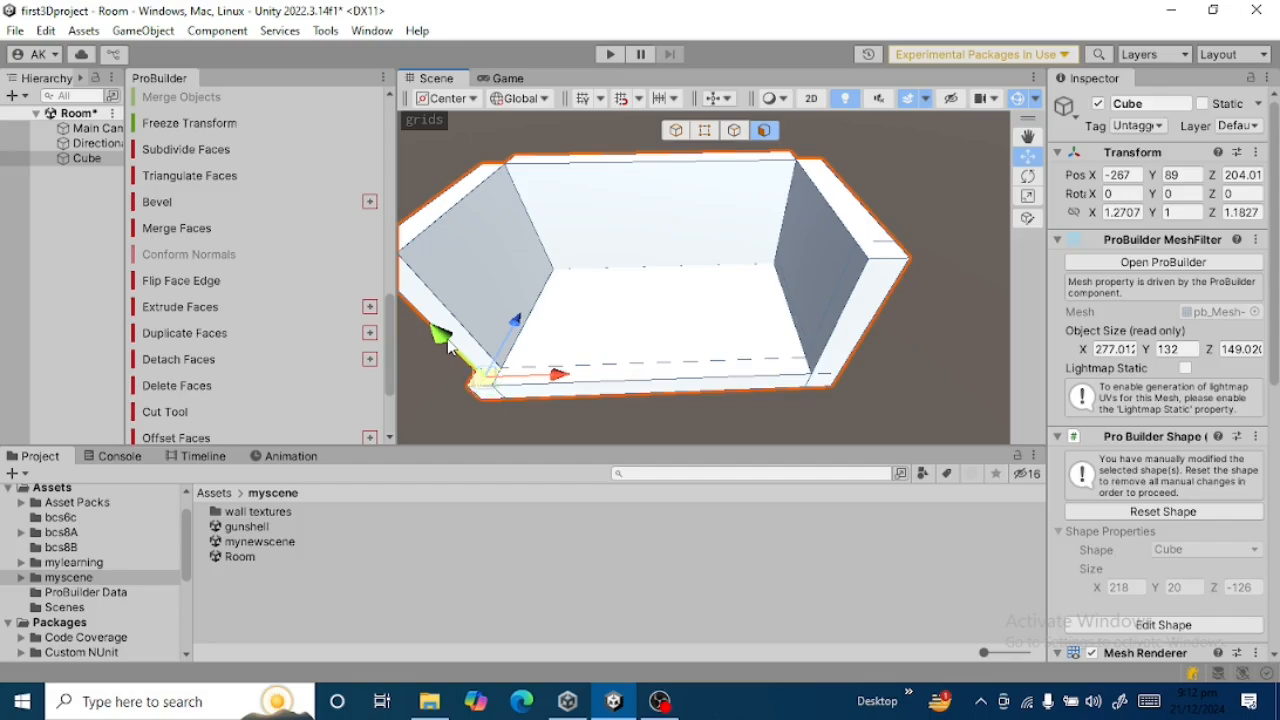
{"action": "left_click_drag", "start_coordinate": [440, 336], "coordinate": [338, 196]}
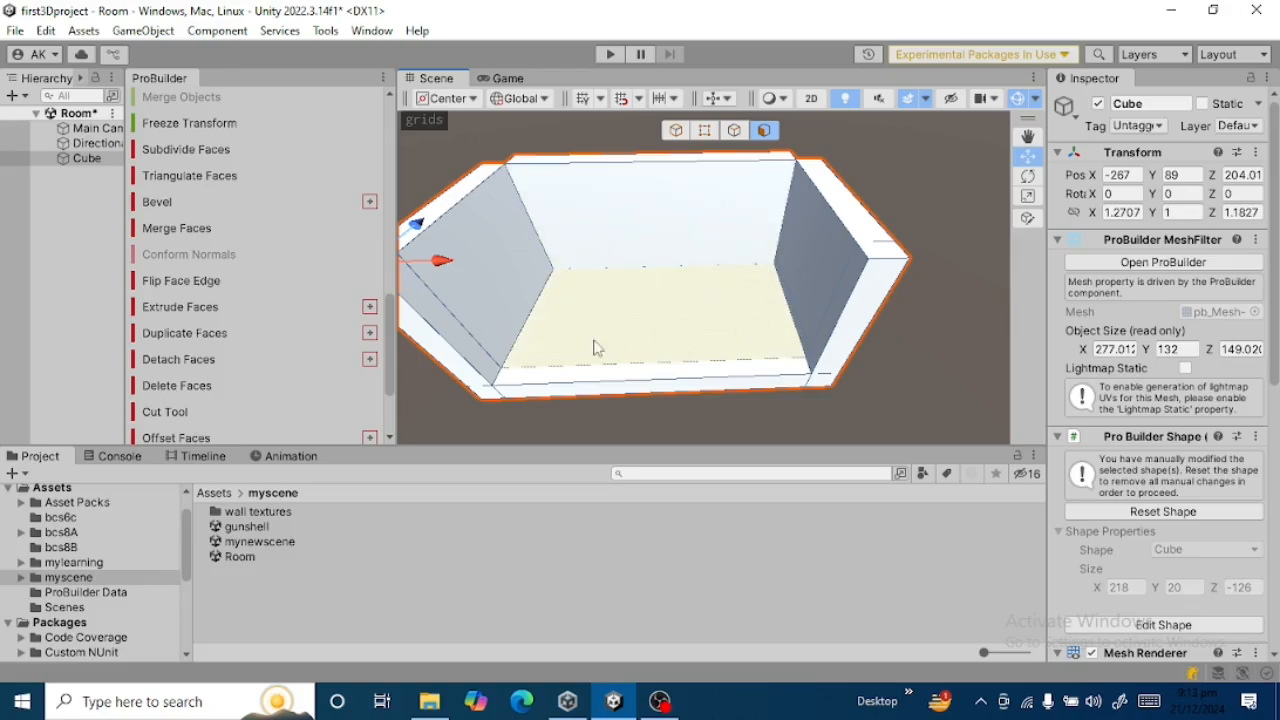
Try to insert an edge loop starting from the vertical corner edge between the left and back walls.
{"action": "key", "text": "alt"}
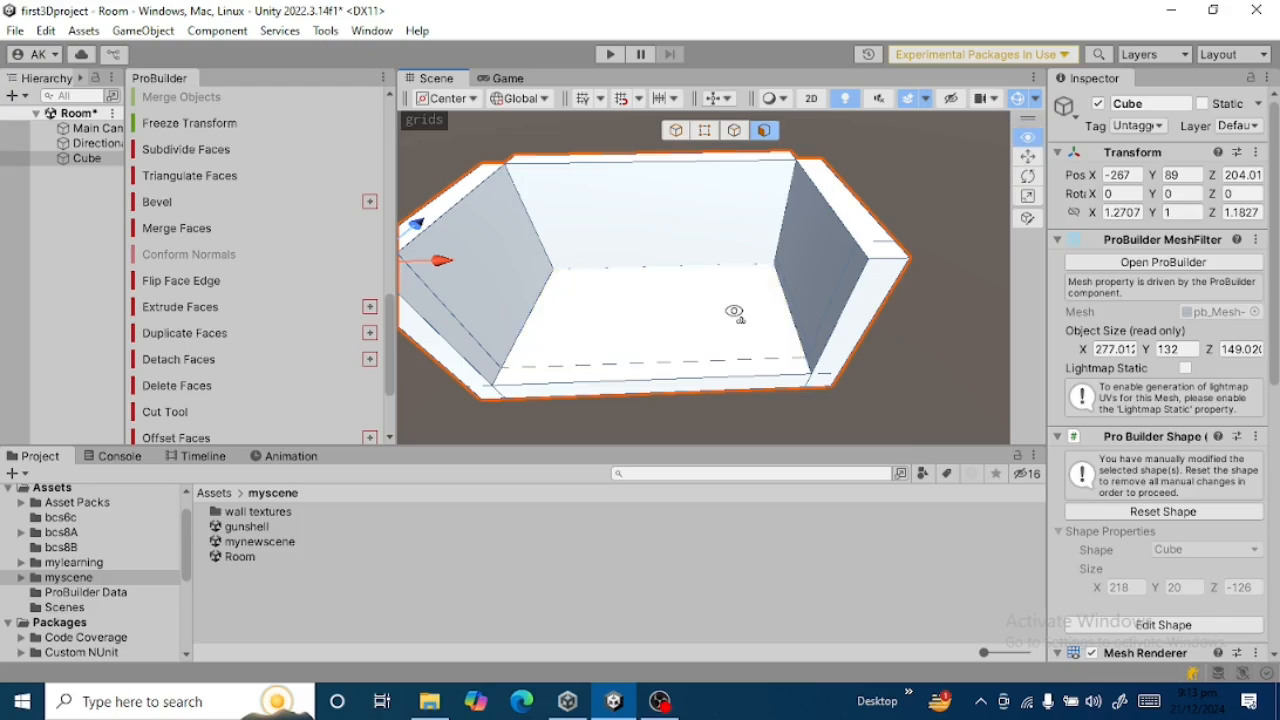
{"action": "left_click_drag", "start_coordinate": [734, 312], "coordinate": [731, 357], "text": "alt"}
{"action": "key", "text": "k"}
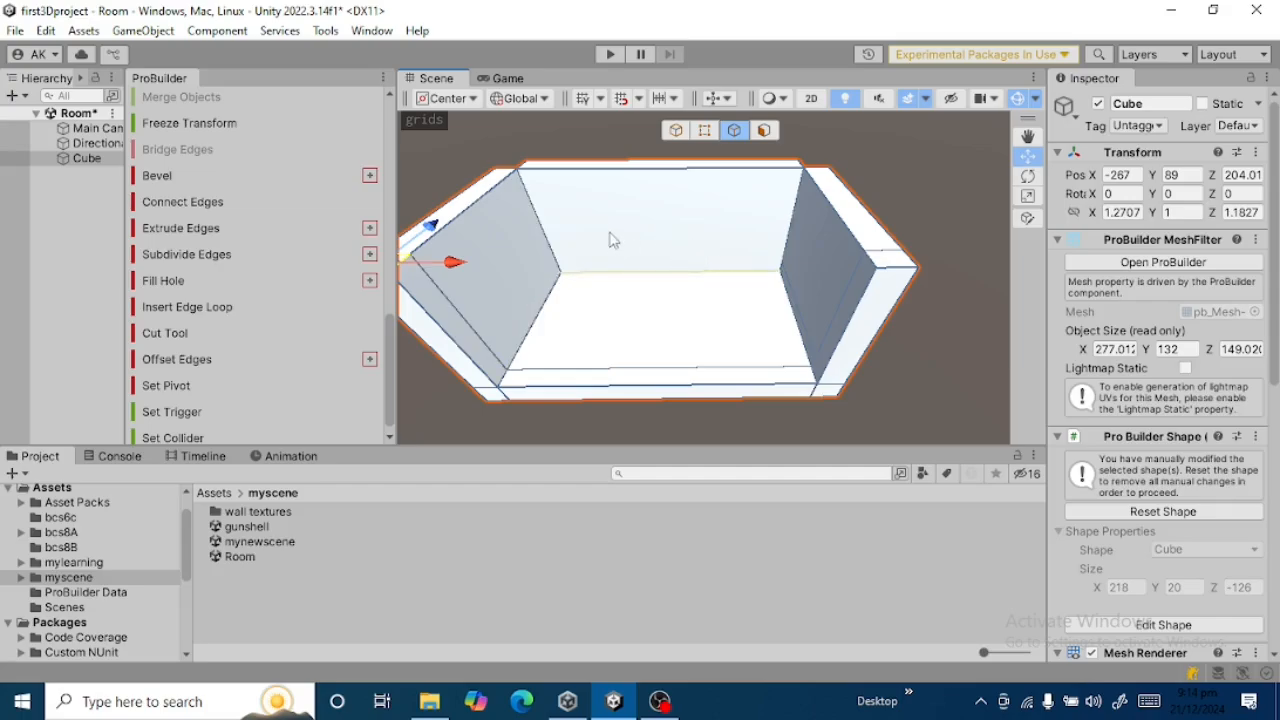
{"action": "left_click", "coordinate": [769, 133]}
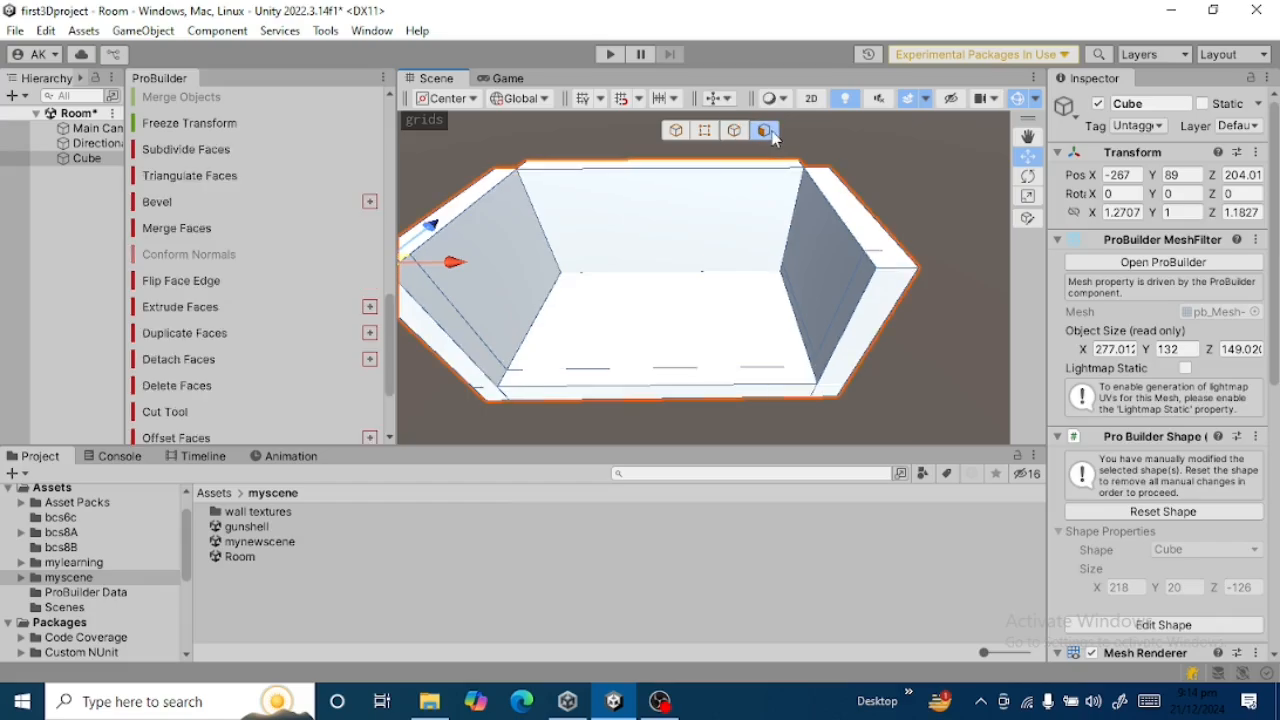
{"action": "left_click", "coordinate": [665, 238]}
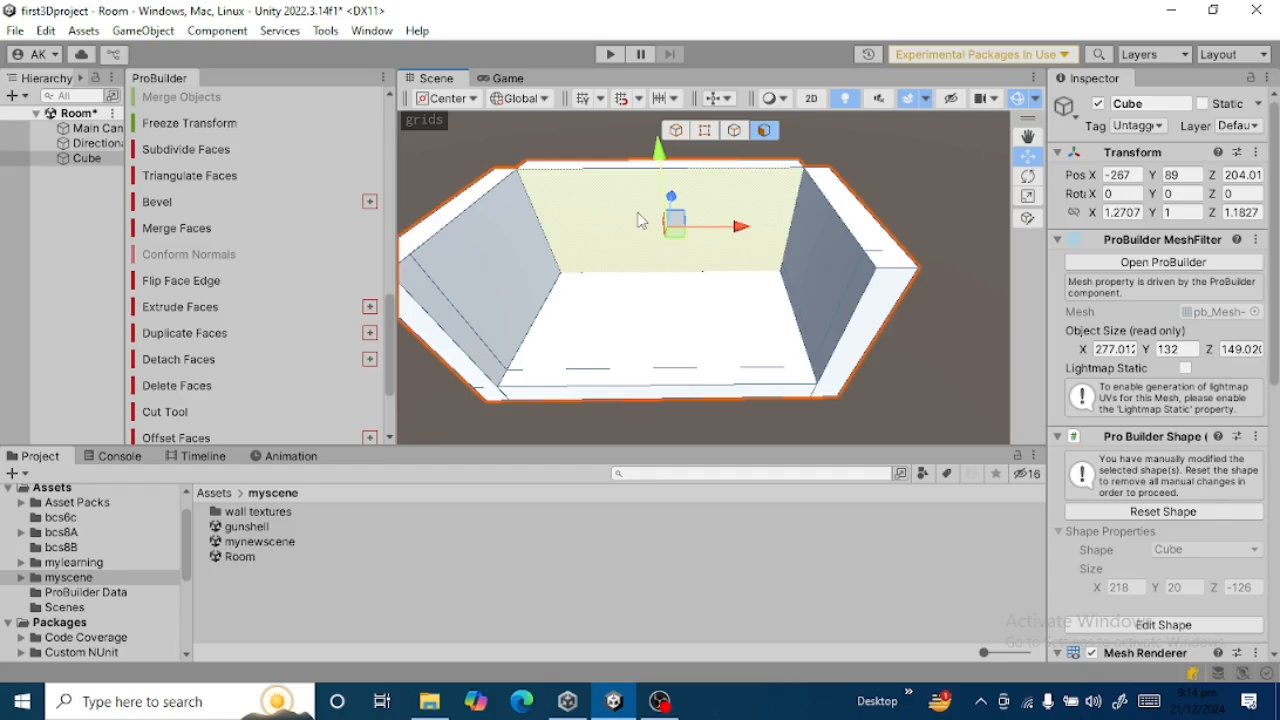
{"action": "left_click", "coordinate": [734, 130]}
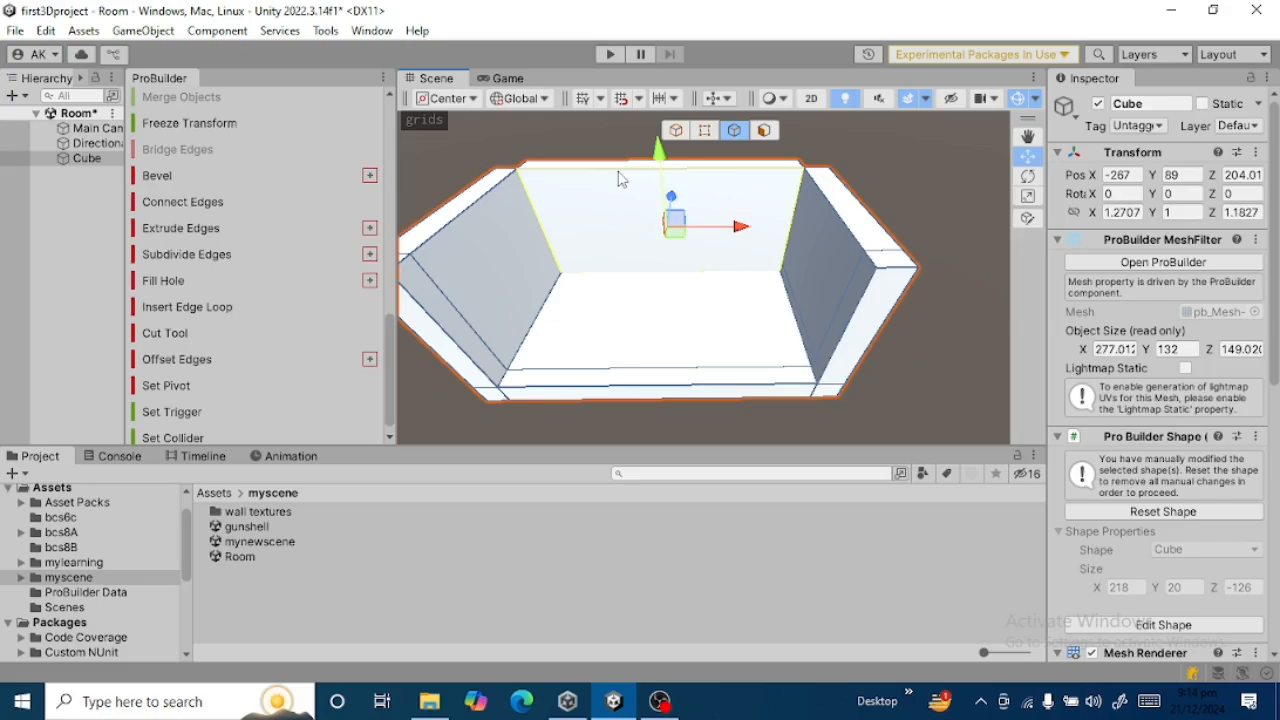
{"action": "left_click", "coordinate": [618, 174]}
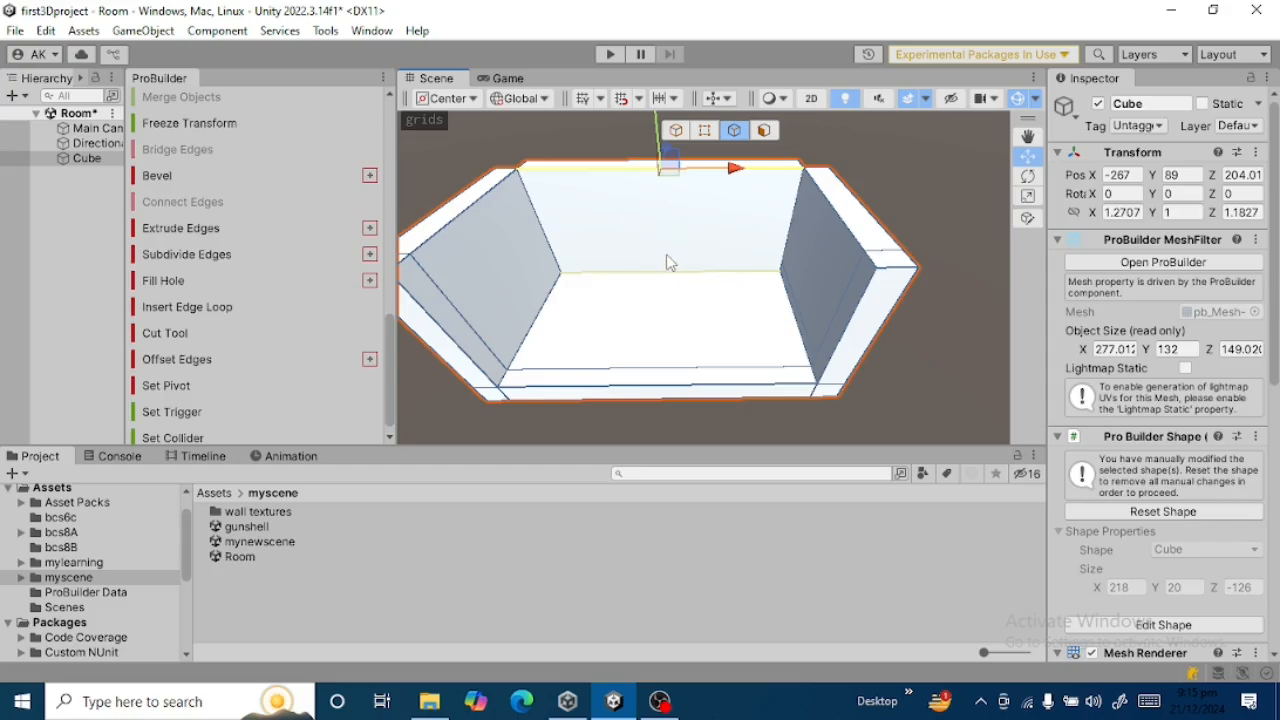
{"action": "left_click", "coordinate": [532, 210]}
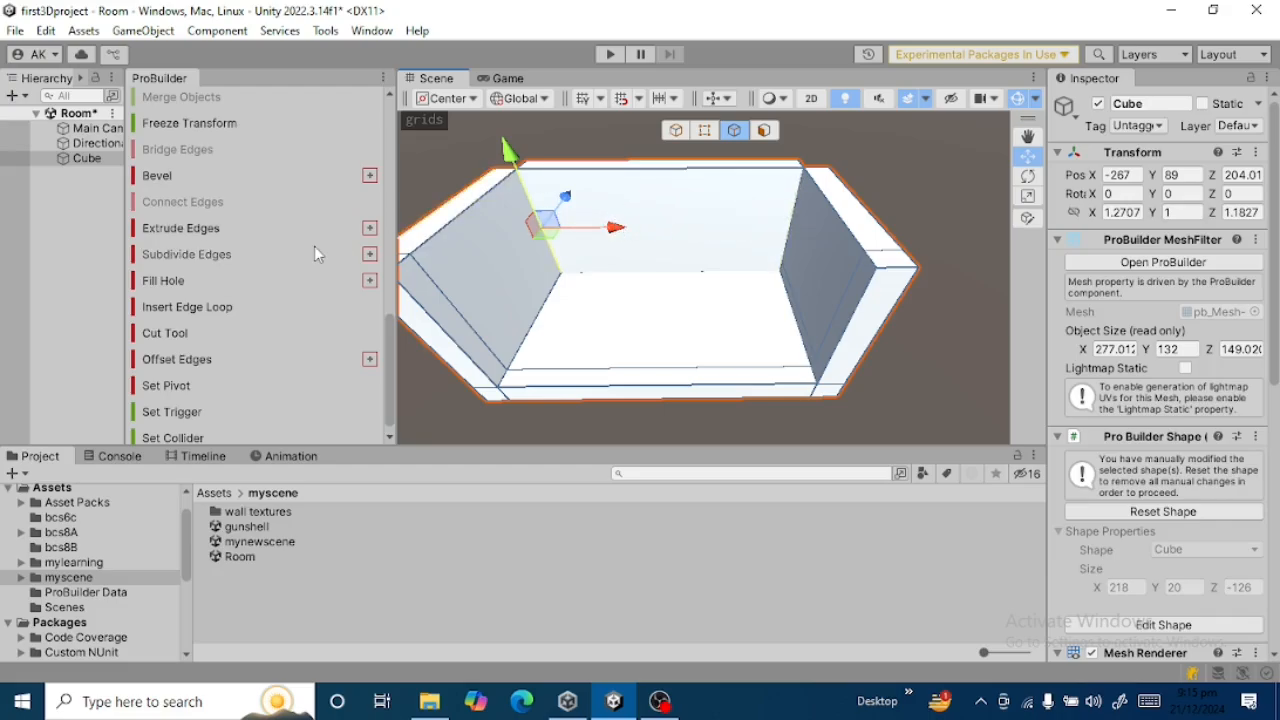
{"action": "left_click", "coordinate": [222, 308]}
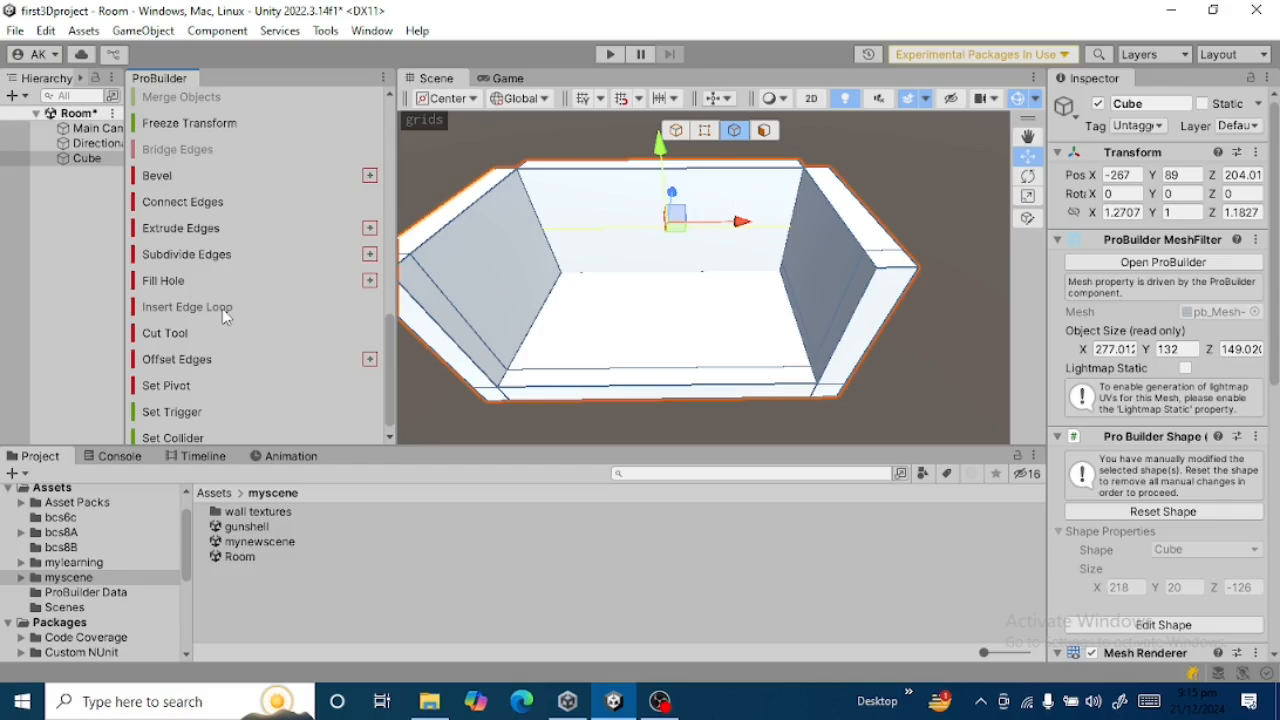
{"action": "key", "text": "ctrl+z"}
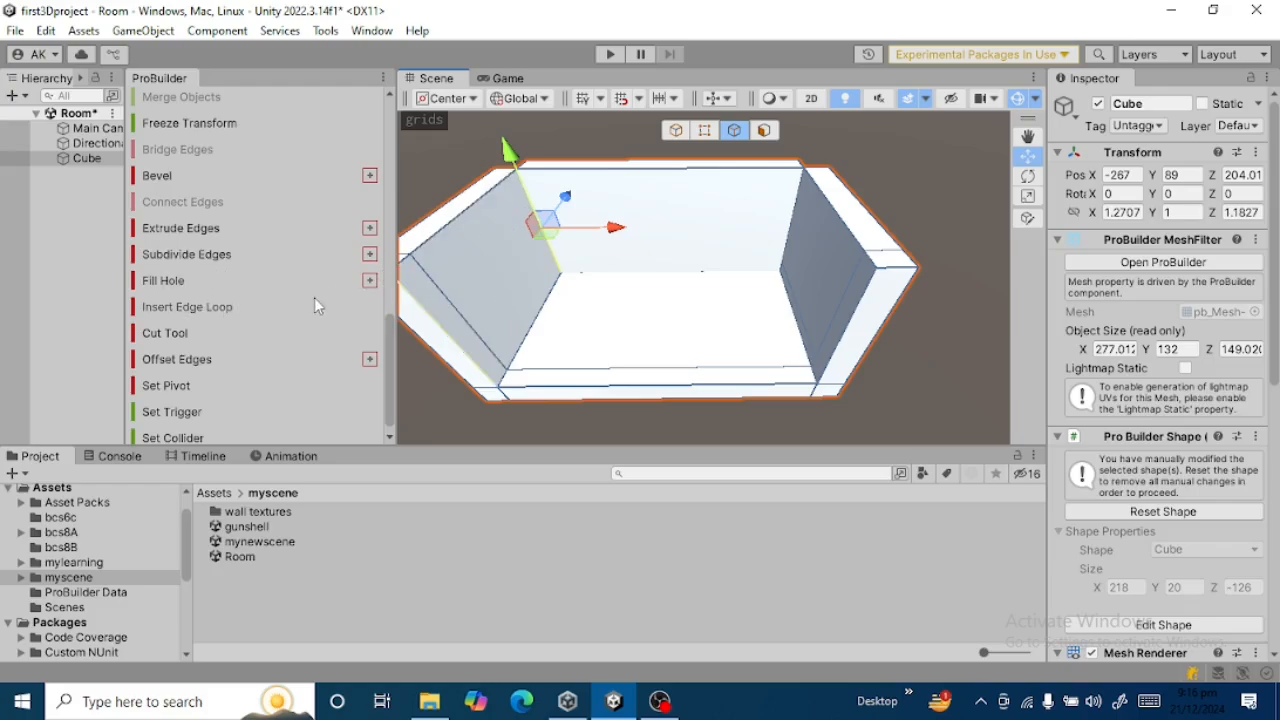
{"action": "left_click", "coordinate": [196, 309]}
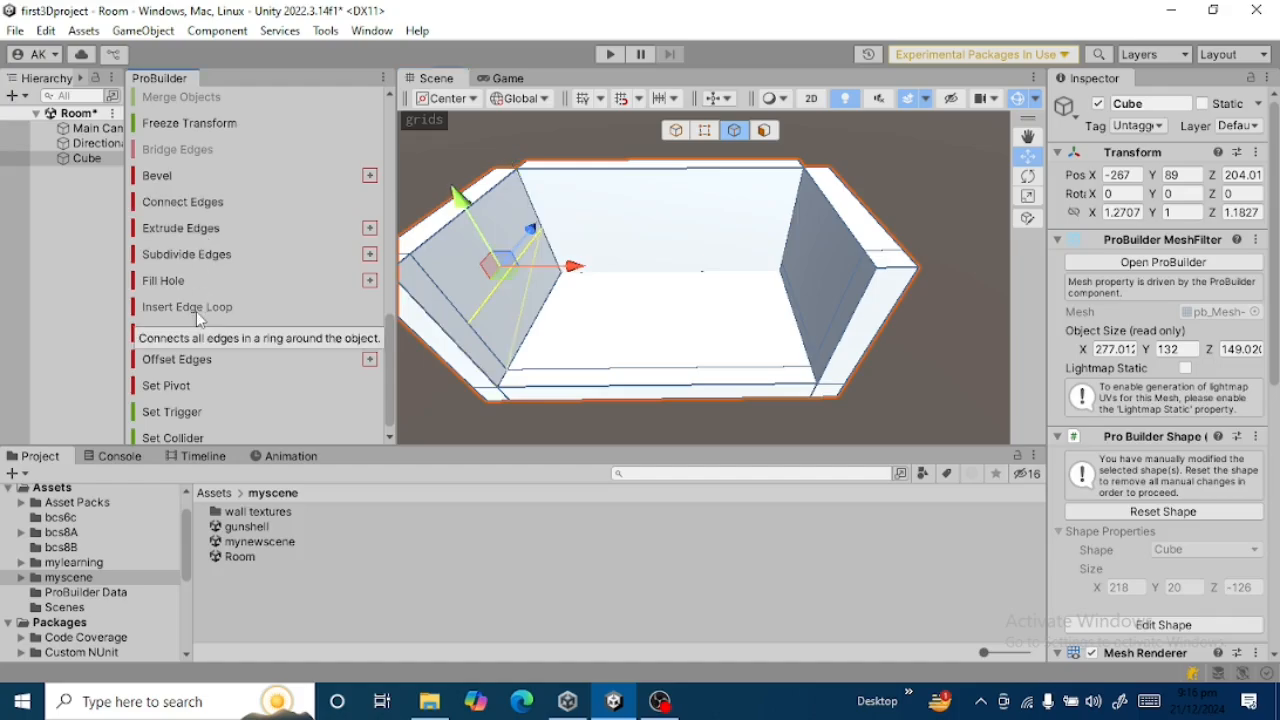
Insert a horizontal edge loop across the back wall from its left vertical edge and lower it to just above the floor.
{"action": "left_click", "coordinate": [557, 228]}
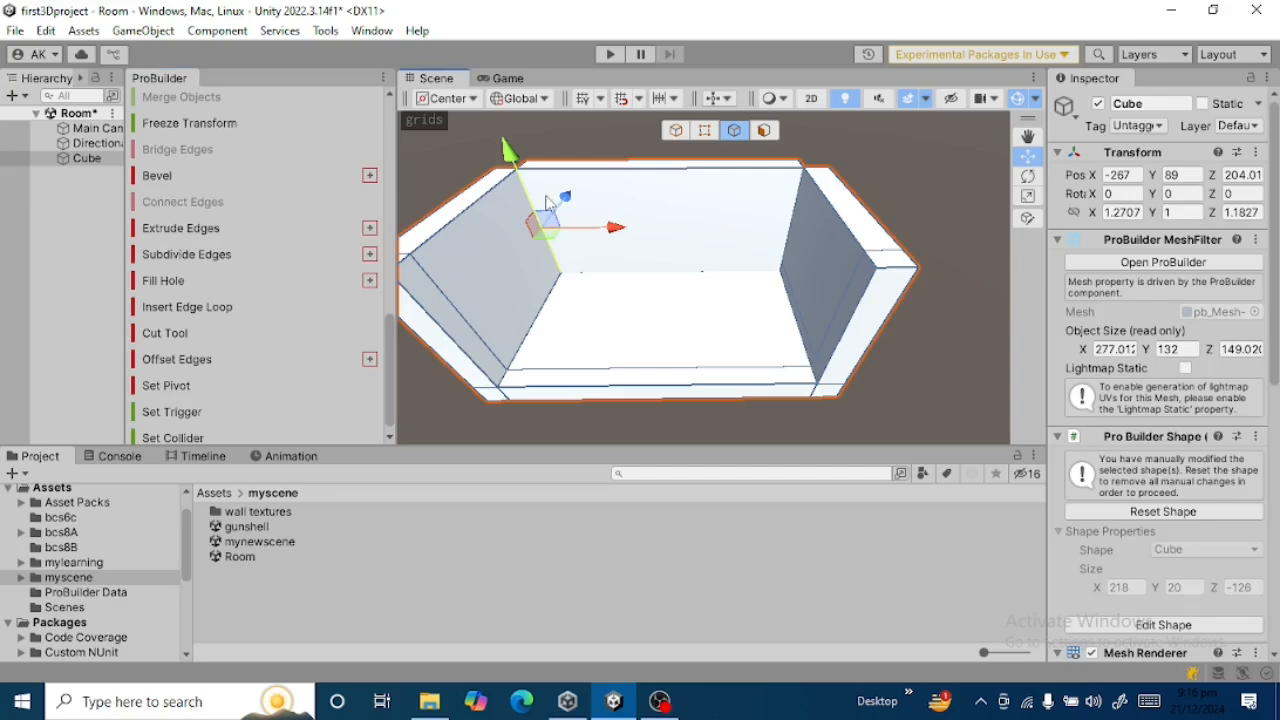
{"action": "left_click", "coordinate": [197, 310]}
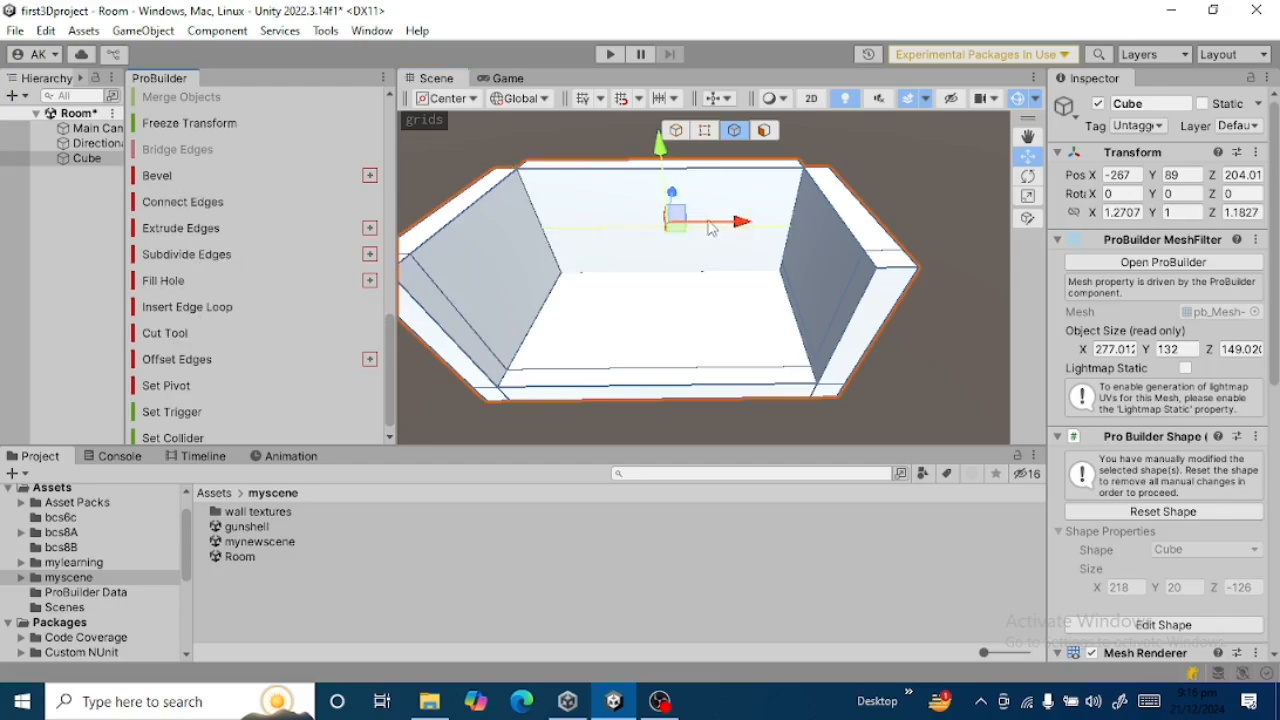
{"action": "left_click_drag", "start_coordinate": [661, 148], "coordinate": [661, 195]}
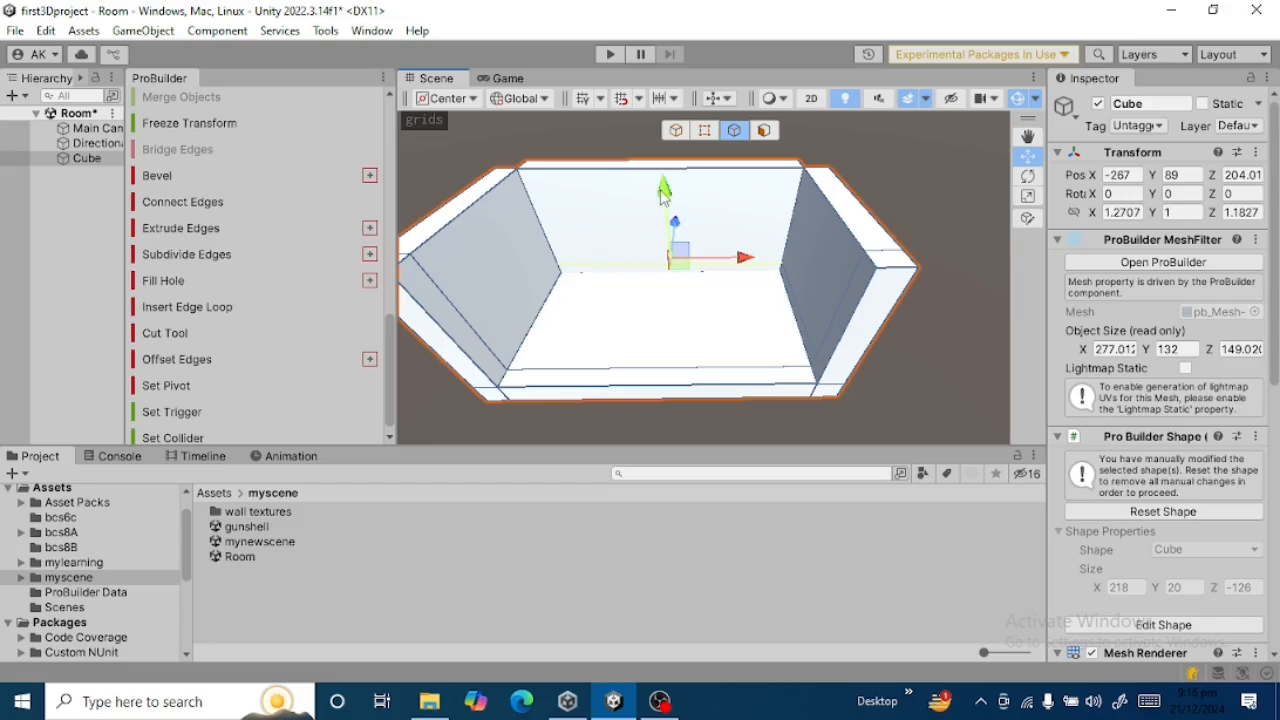
Insert a second horizontal edge loop across the back wall above the first and raise it slightly above mid-height.
{"action": "left_click", "coordinate": [537, 205]}
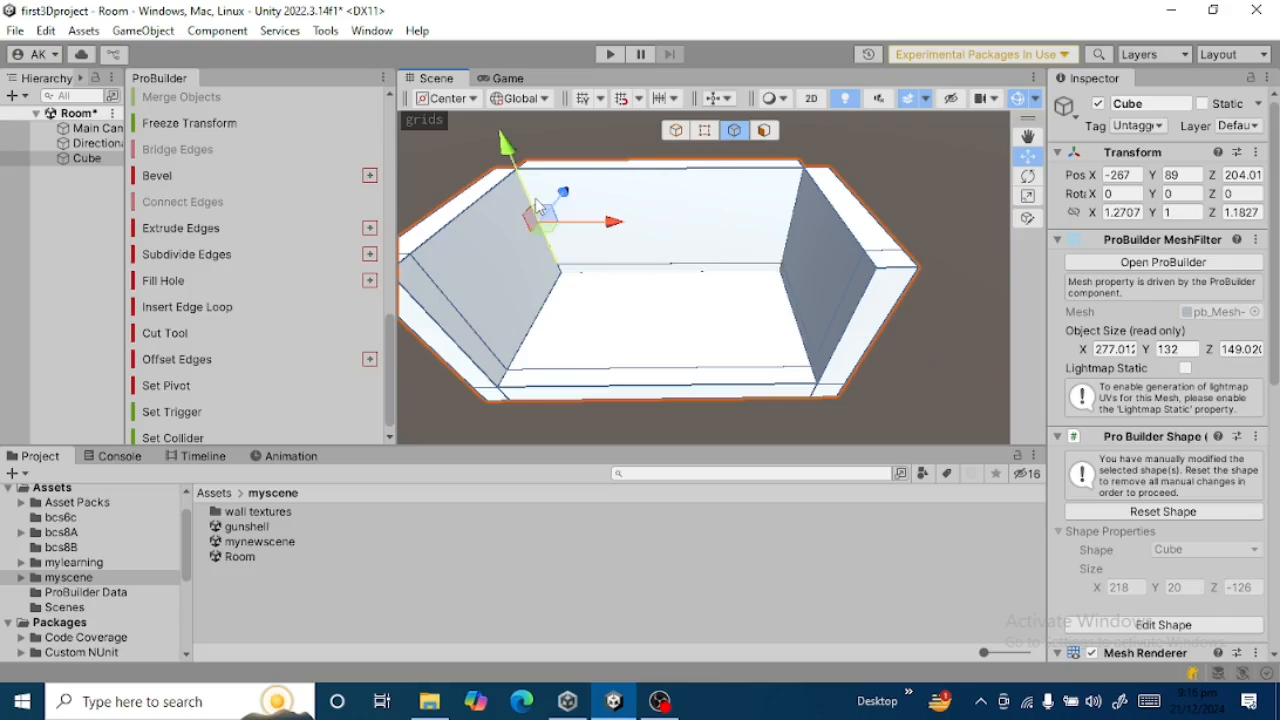
{"action": "left_click", "coordinate": [191, 314]}
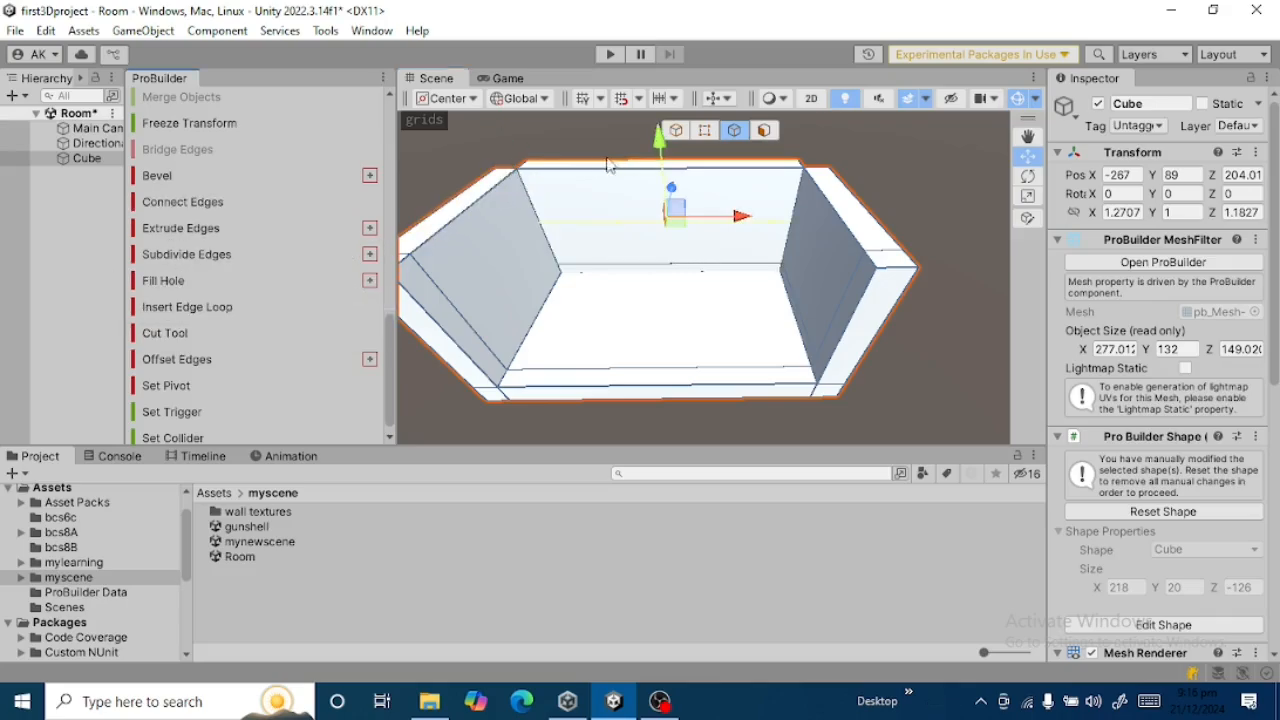
{"action": "left_click_drag", "start_coordinate": [663, 172], "coordinate": [665, 166]}
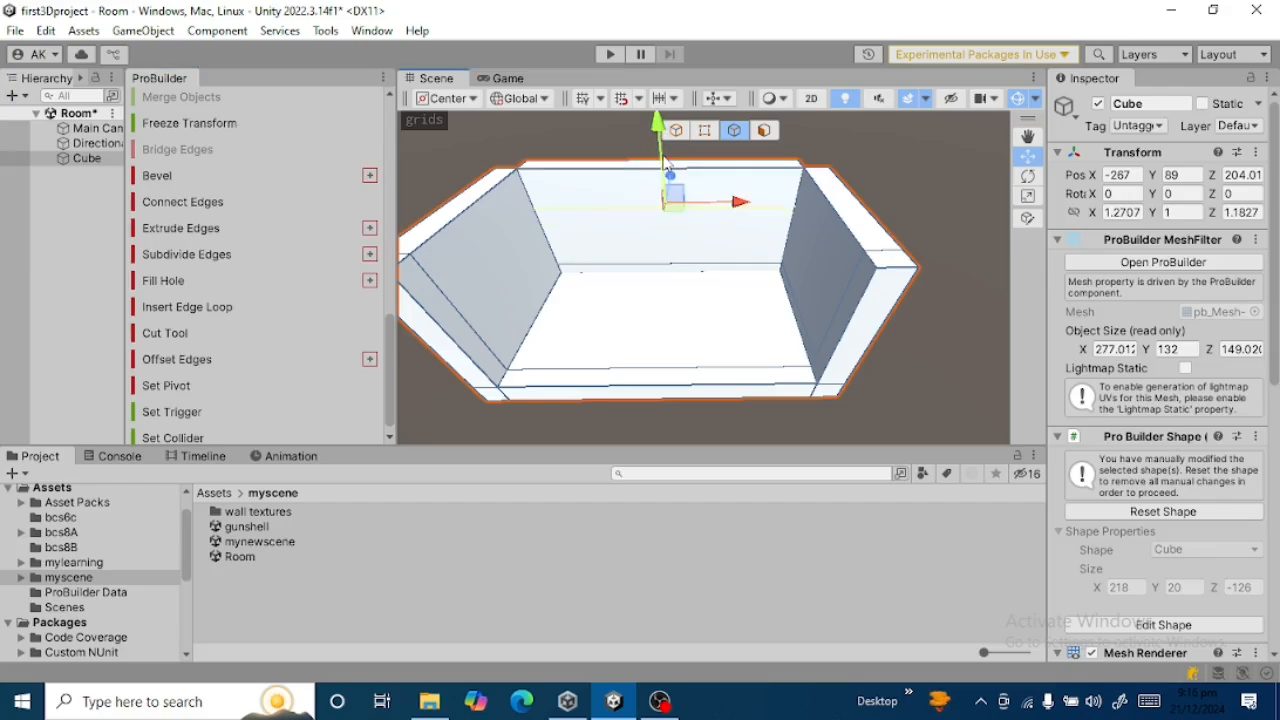
Insert an edge loop perpendicular to the back wall's top edge and move it along X close to the left wall.
{"action": "left_click", "coordinate": [603, 178]}
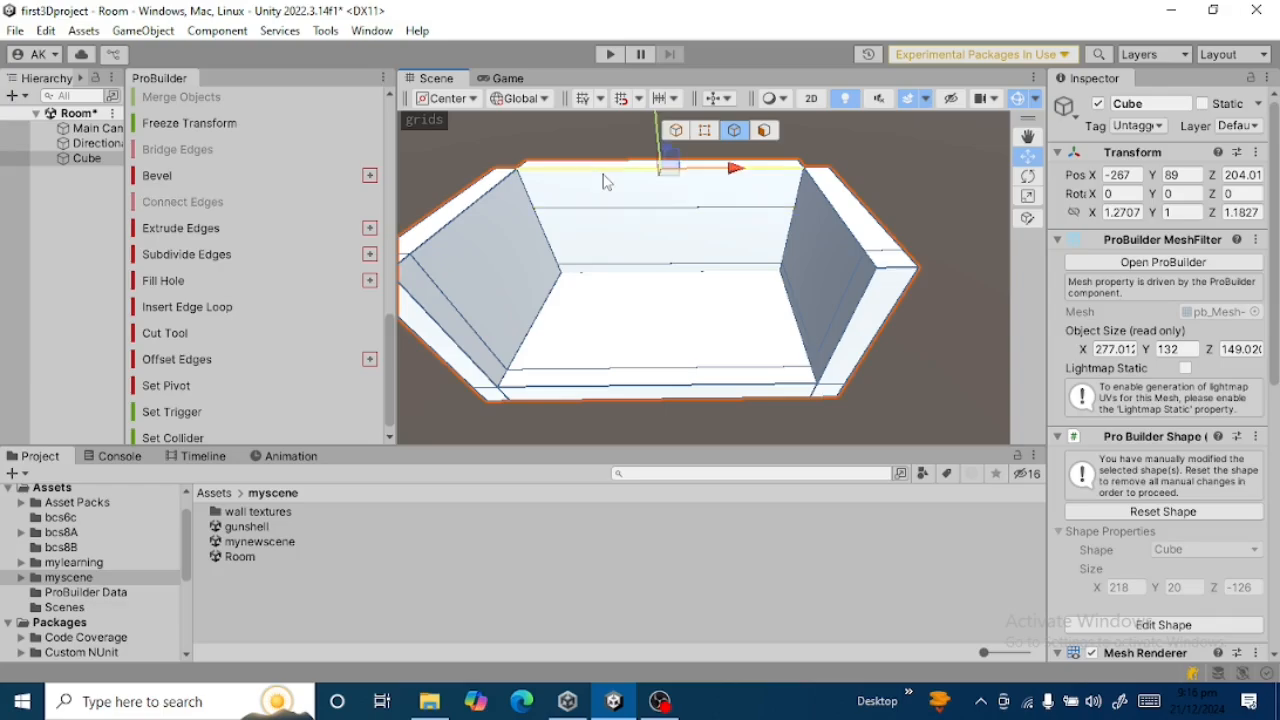
{"action": "left_click", "coordinate": [191, 306]}
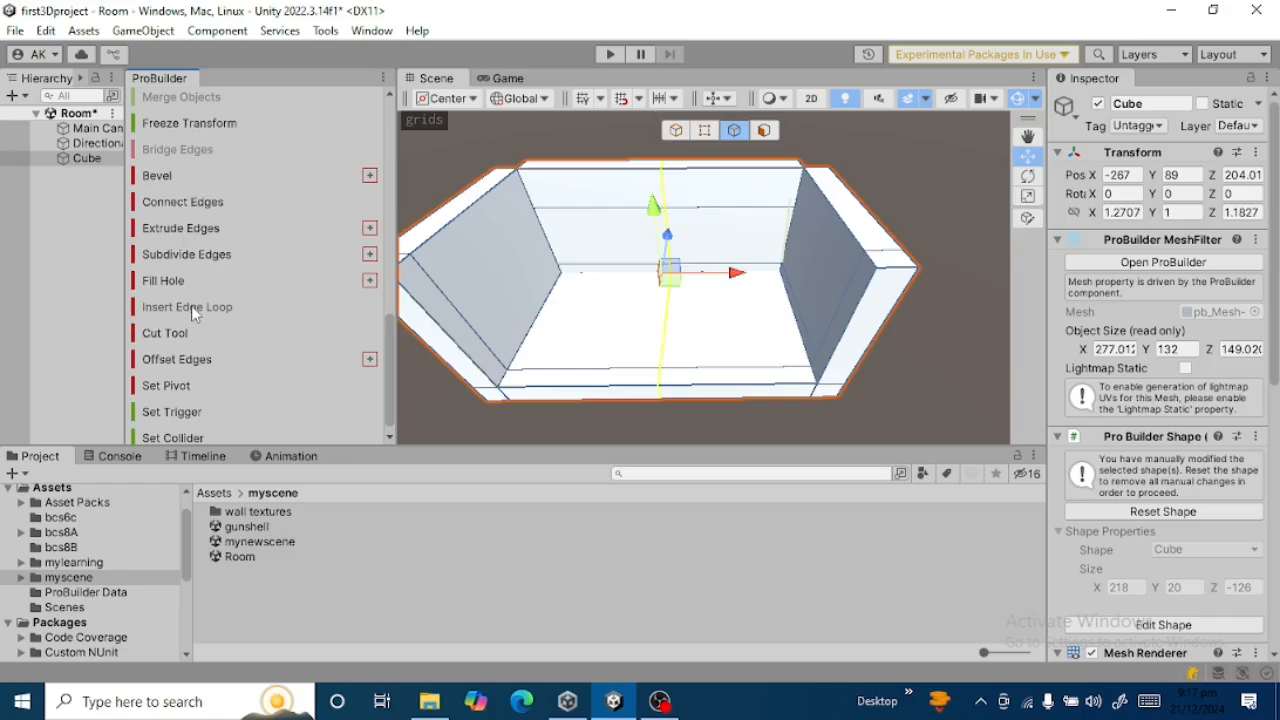
{"action": "left_click_drag", "start_coordinate": [738, 273], "coordinate": [630, 284]}
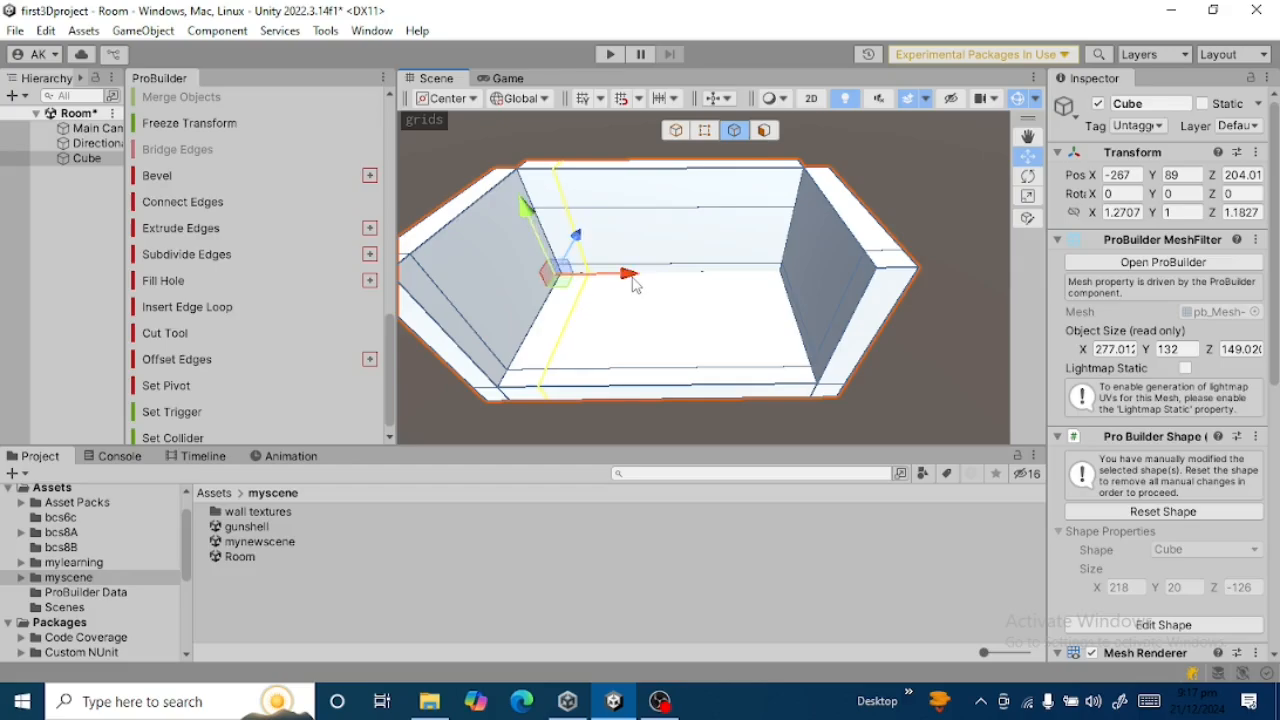
Insert another loop through the back wall's remaining top edge and move it along X to a door's width from the first vertical loop.
{"action": "left_click", "coordinate": [636, 180]}
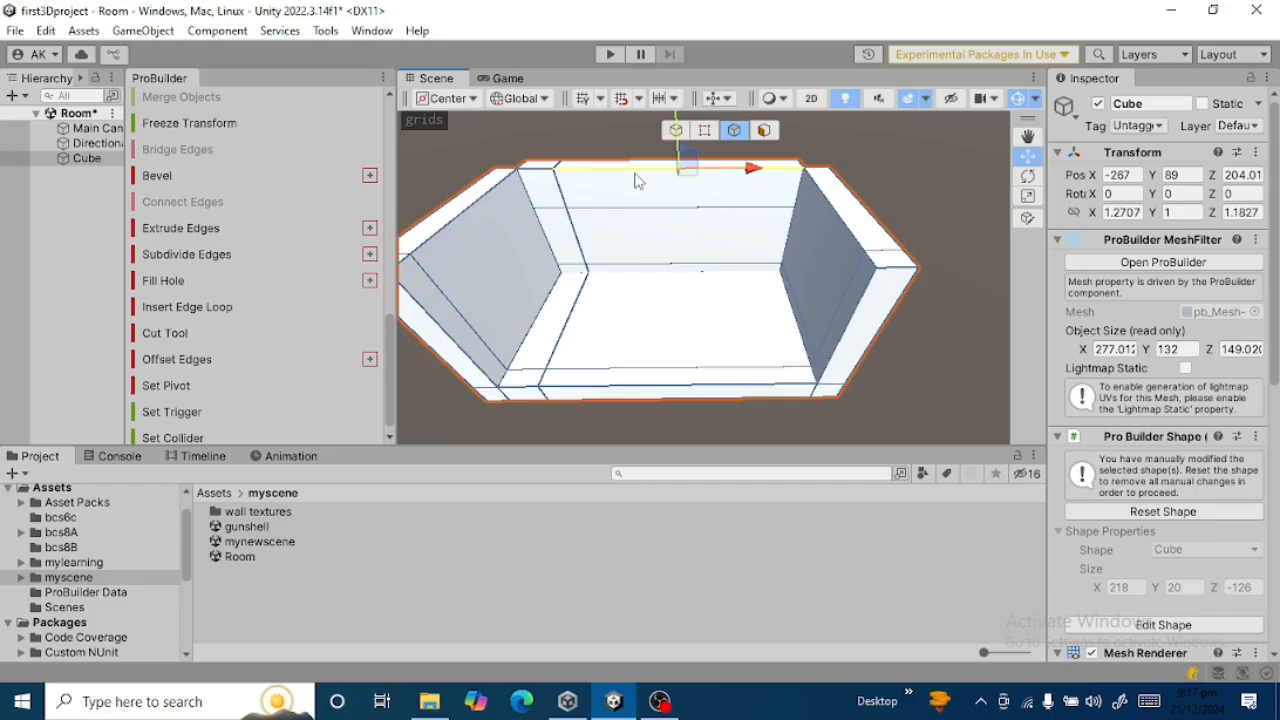
{"action": "left_click", "coordinate": [198, 315]}
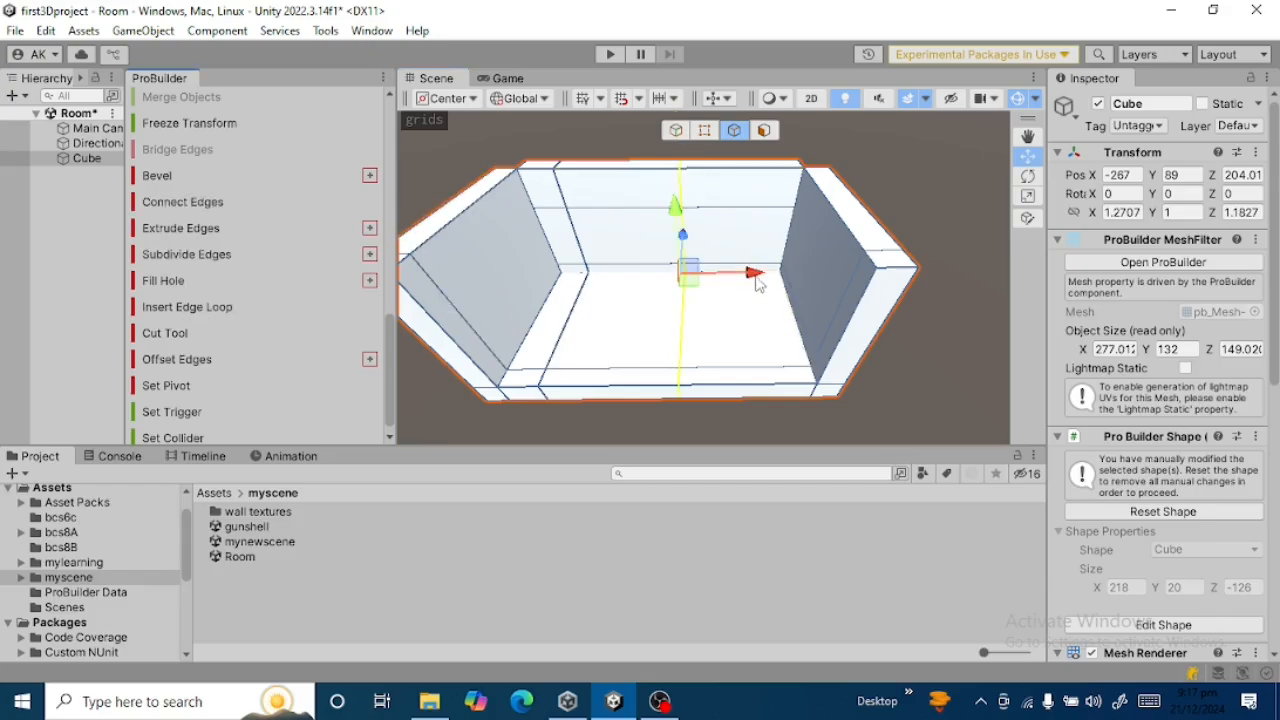
{"action": "left_click_drag", "start_coordinate": [756, 272], "coordinate": [688, 279]}
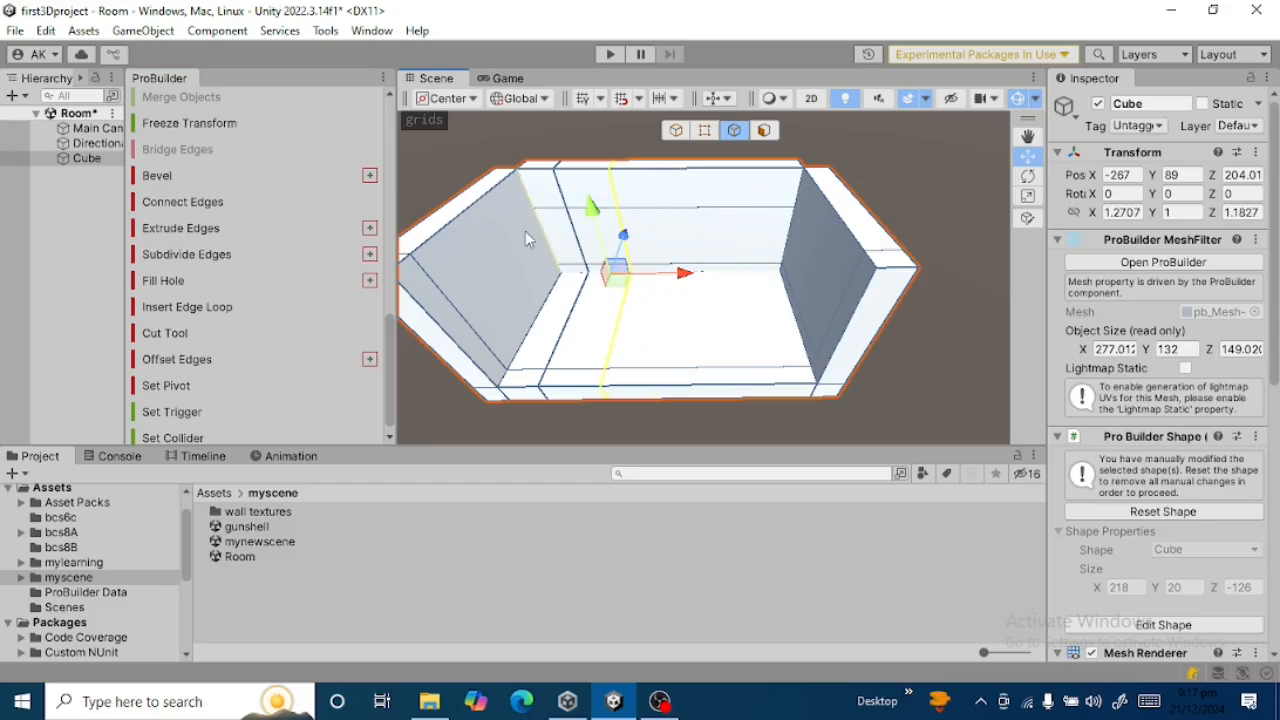
Detach the door-sized back wall face enclosed by the edge loops and move it straight up above the wall to leave an opening.
{"action": "left_click", "coordinate": [588, 238]}
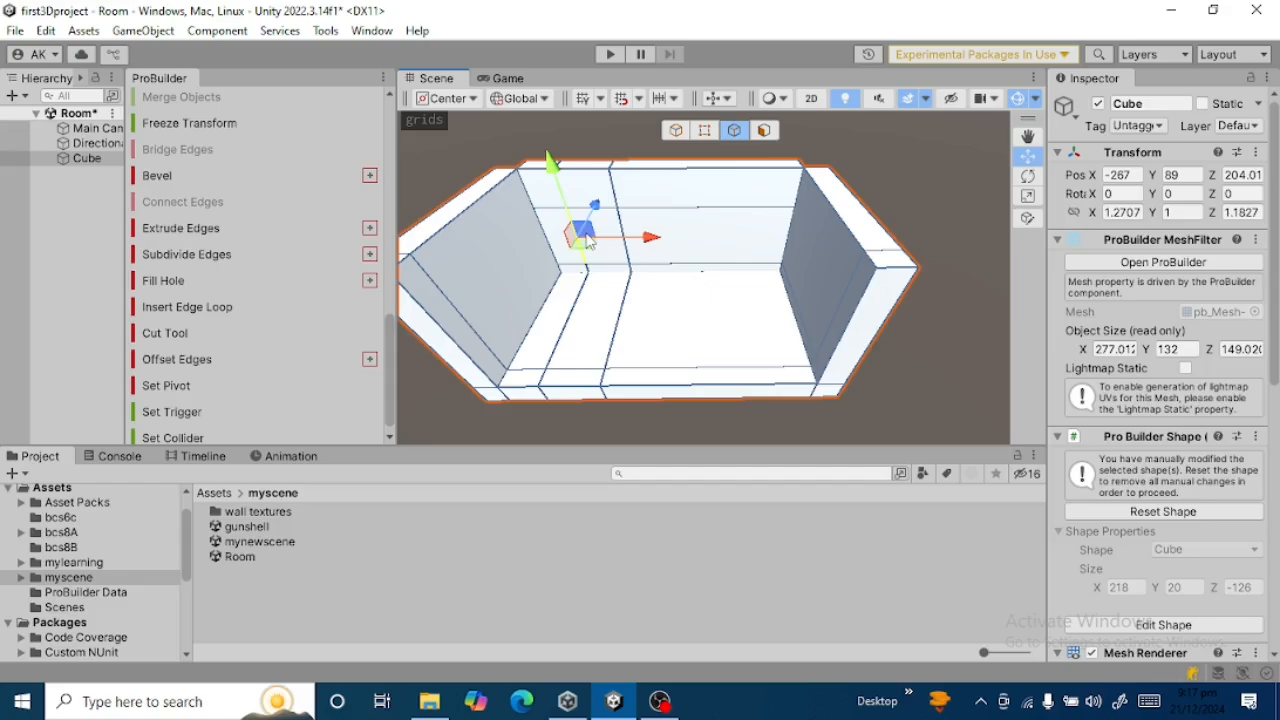
{"action": "left_click", "coordinate": [607, 228]}
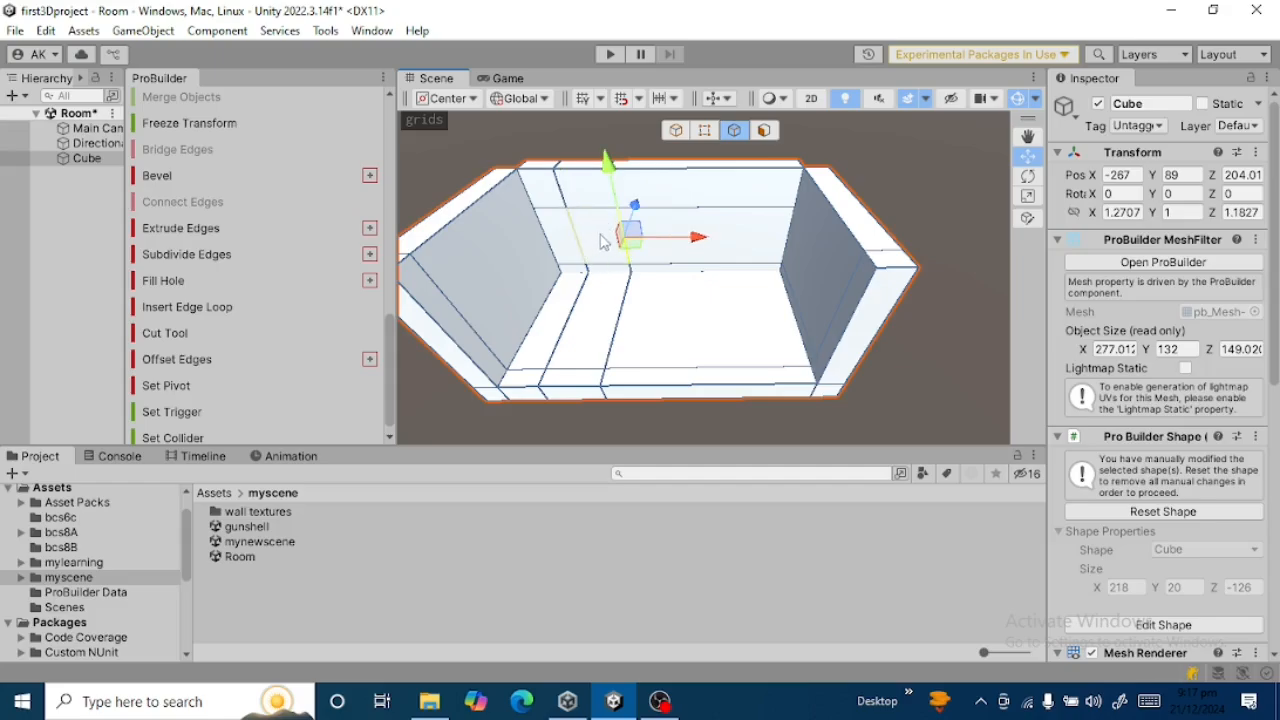
{"action": "left_click_drag", "start_coordinate": [598, 242], "coordinate": [601, 112], "text": "alt"}
{"action": "key", "text": "Left"}
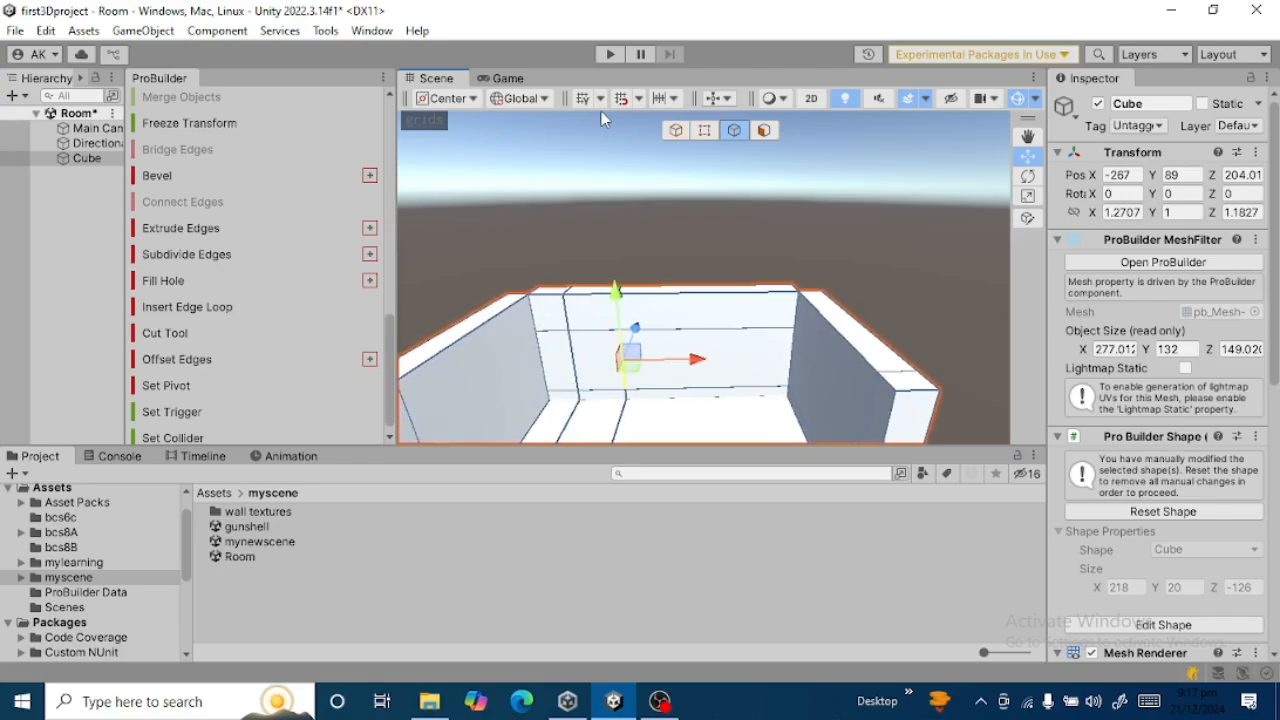
{"action": "left_click", "coordinate": [765, 130]}
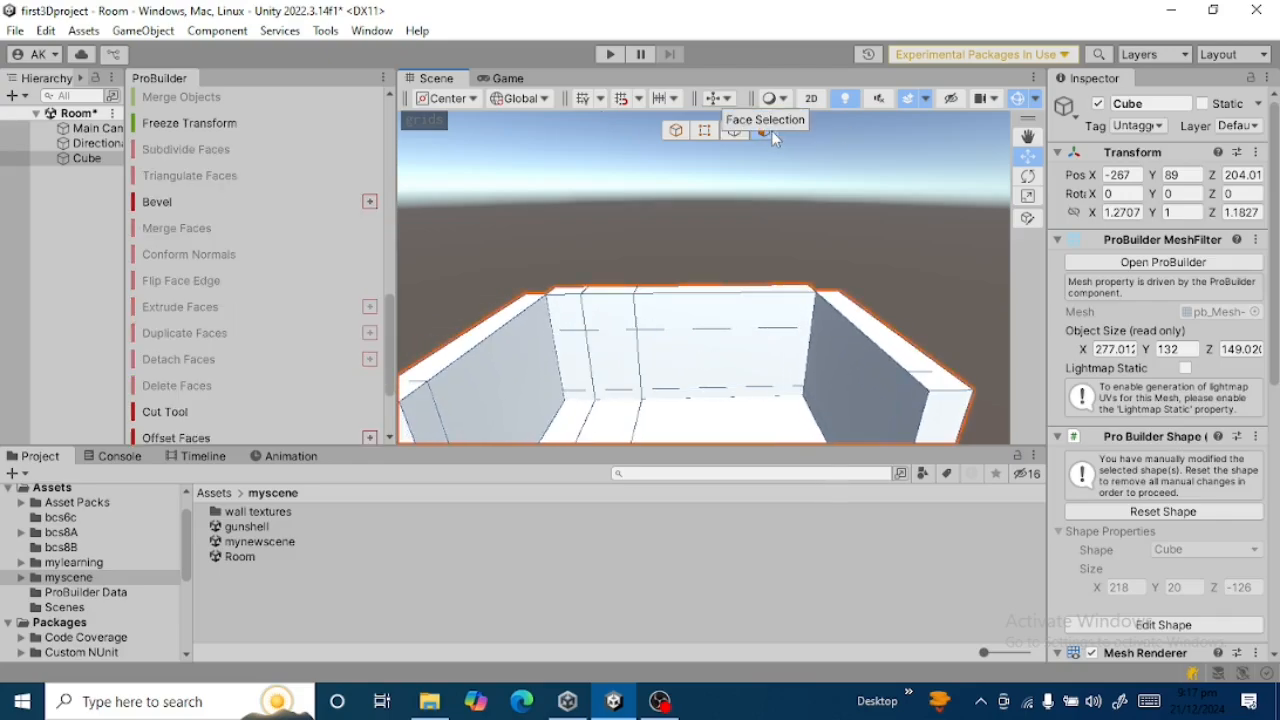
{"action": "left_click", "coordinate": [614, 357]}
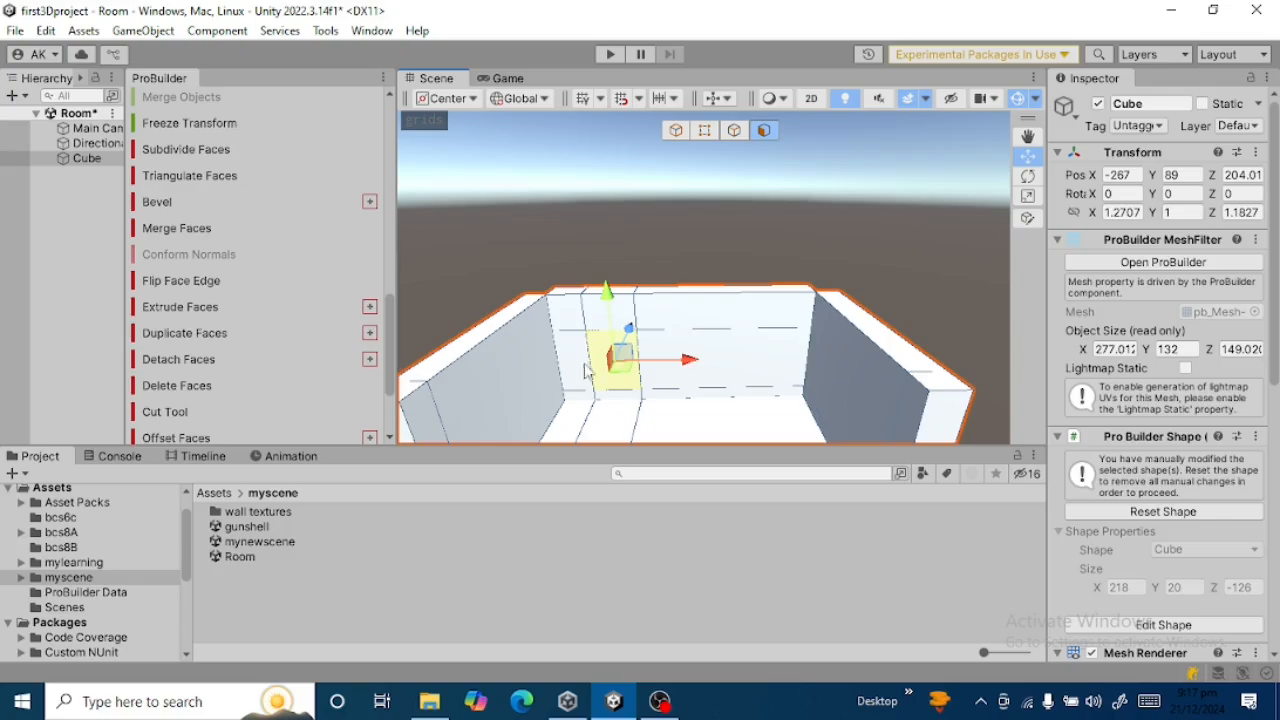
{"action": "left_click", "coordinate": [209, 362]}
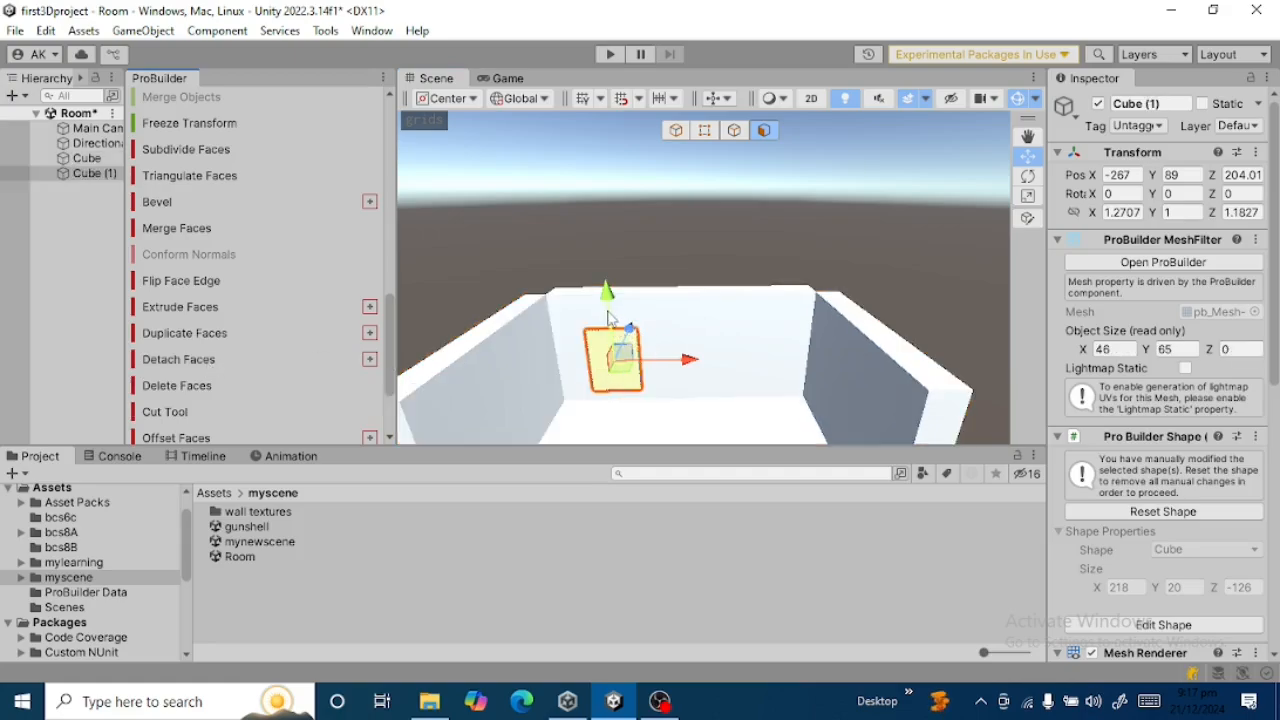
{"action": "left_click_drag", "start_coordinate": [606, 290], "coordinate": [590, 135]}
{"action": "left_click_drag", "start_coordinate": [828, 224], "coordinate": [818, 336], "text": "alt"}
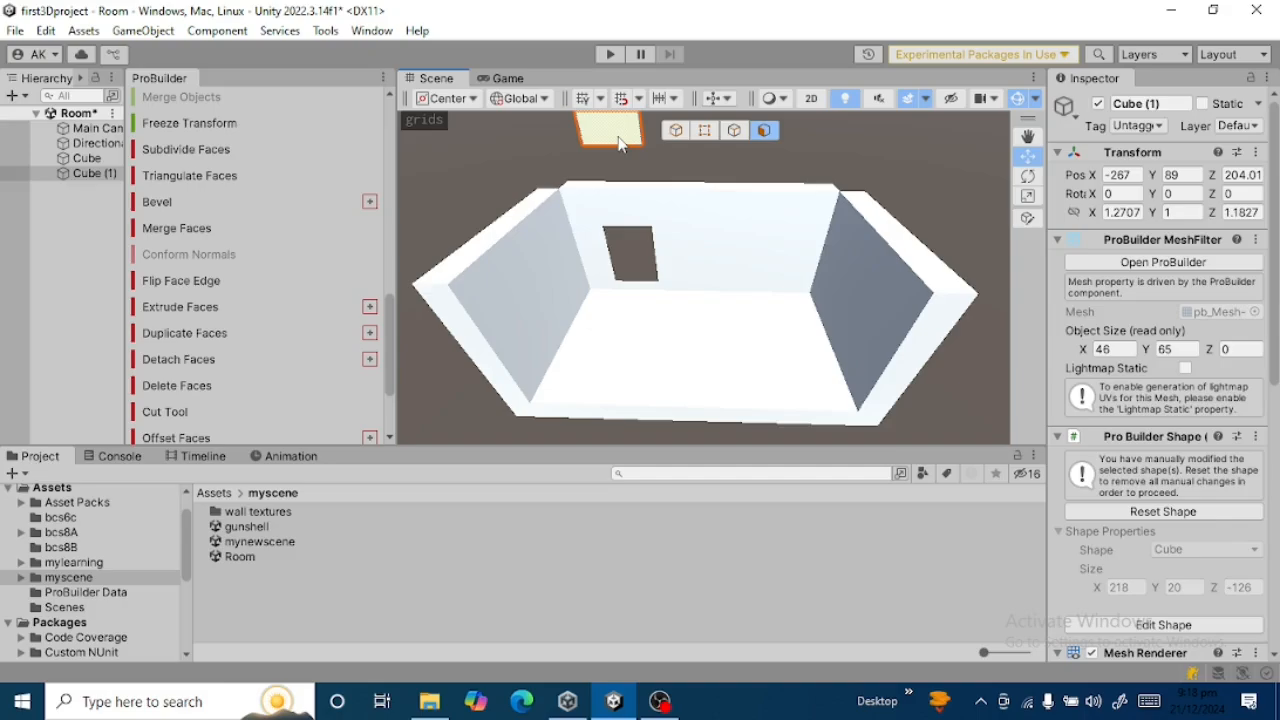
Extrude the large floor face beside the right wall in place by scaling it narrower along X.
{"action": "left_click", "coordinate": [706, 302]}
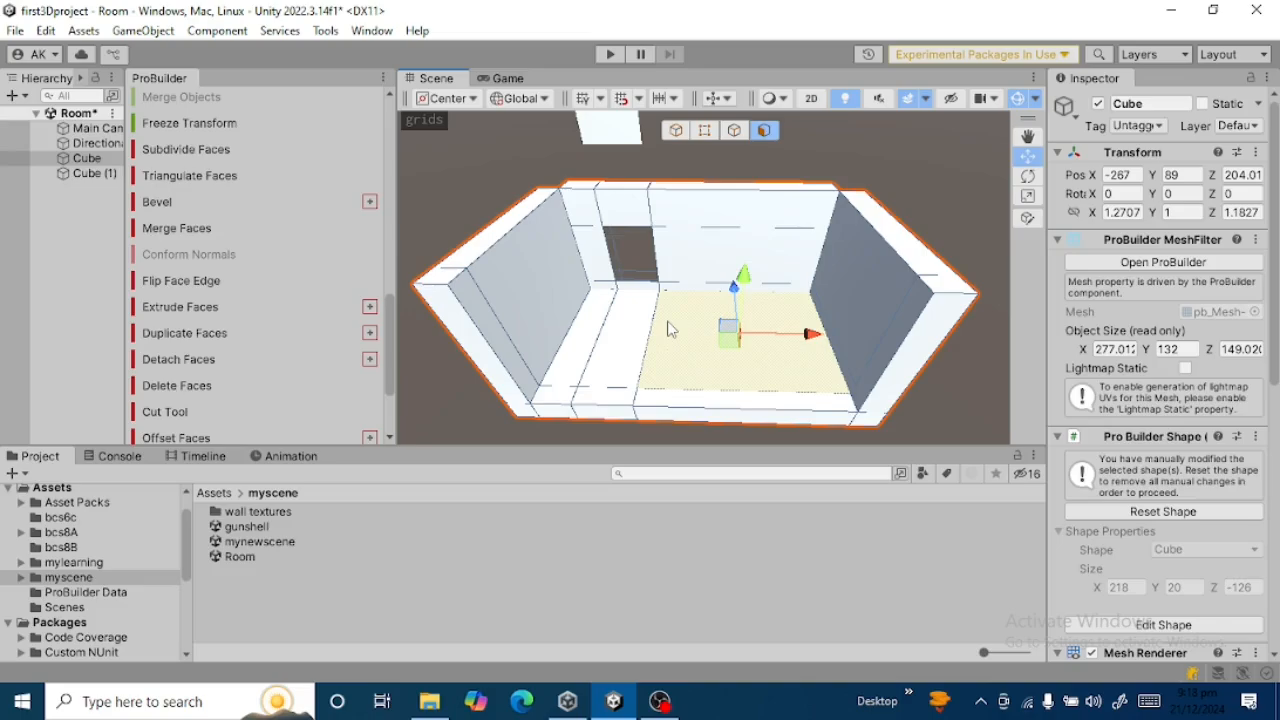
{"action": "left_click", "coordinate": [1028, 196]}
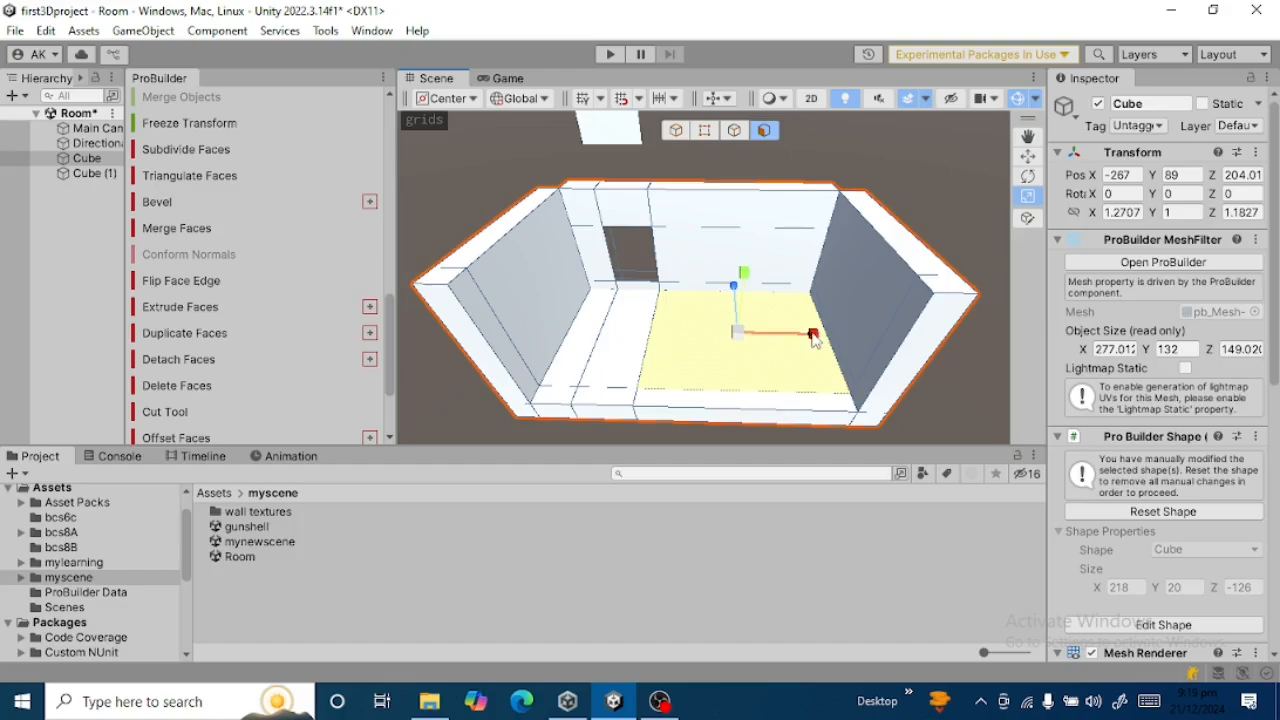
{"action": "left_click_drag", "start_coordinate": [813, 336], "coordinate": [784, 337]}
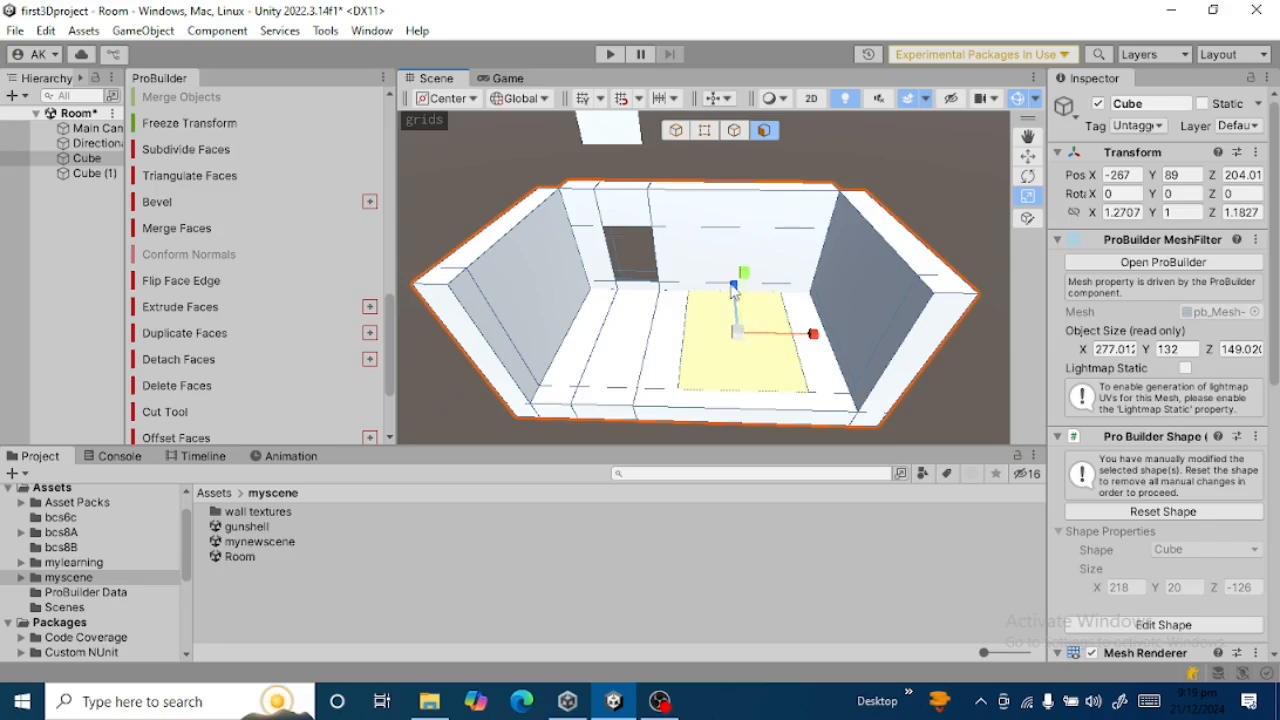
Try scaling the narrowed floor face along Z to form a smaller inner face, and undo both Z scalings.
{"action": "left_click_drag", "start_coordinate": [735, 288], "coordinate": [737, 322]}
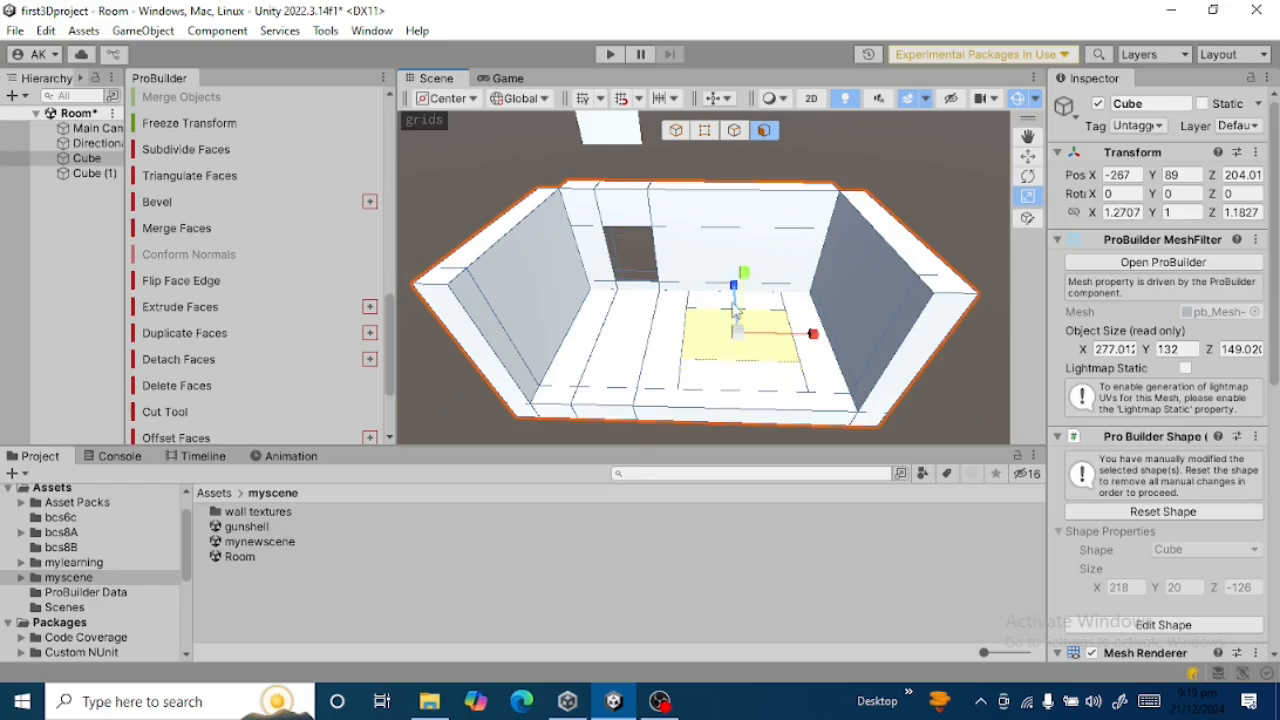
{"action": "left_click_drag", "start_coordinate": [735, 288], "coordinate": [735, 280]}
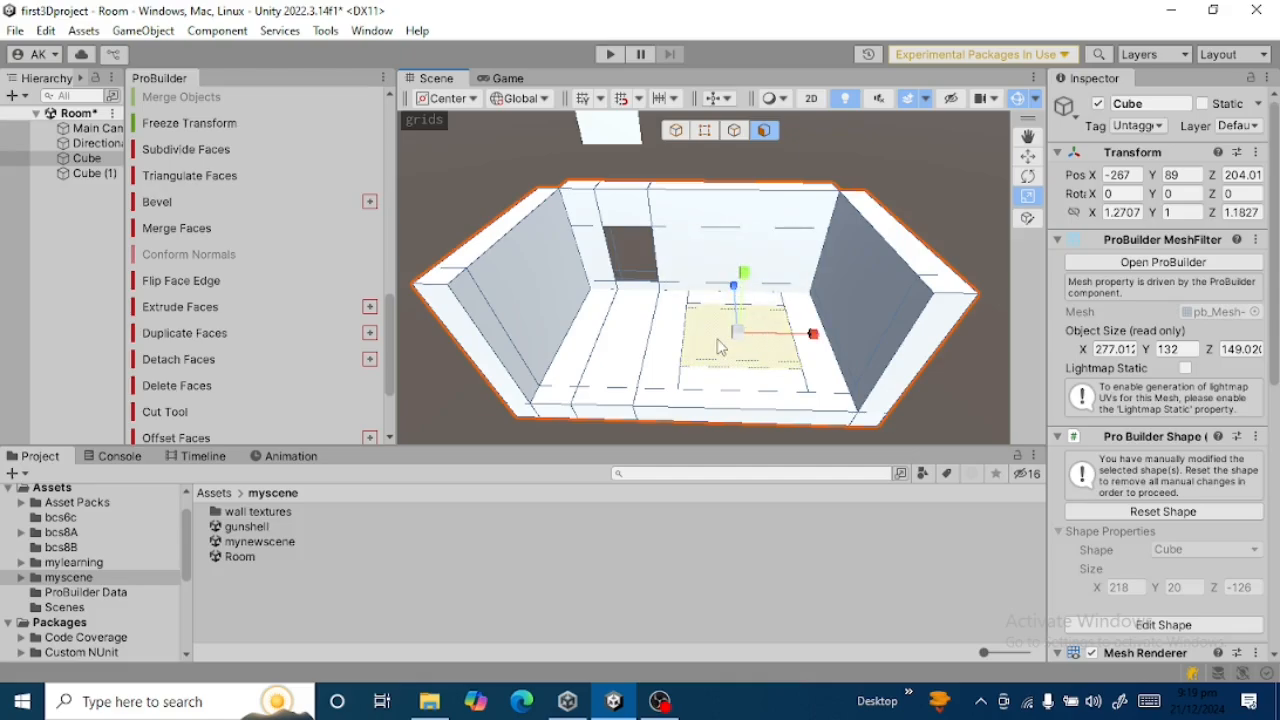
{"action": "key", "text": "ctrl+z"}
Undo the floor face's X scaling and extrude it inward again, first along X and along Z, to form a smaller inner face.
{"action": "key", "text": "ctrl+z"}
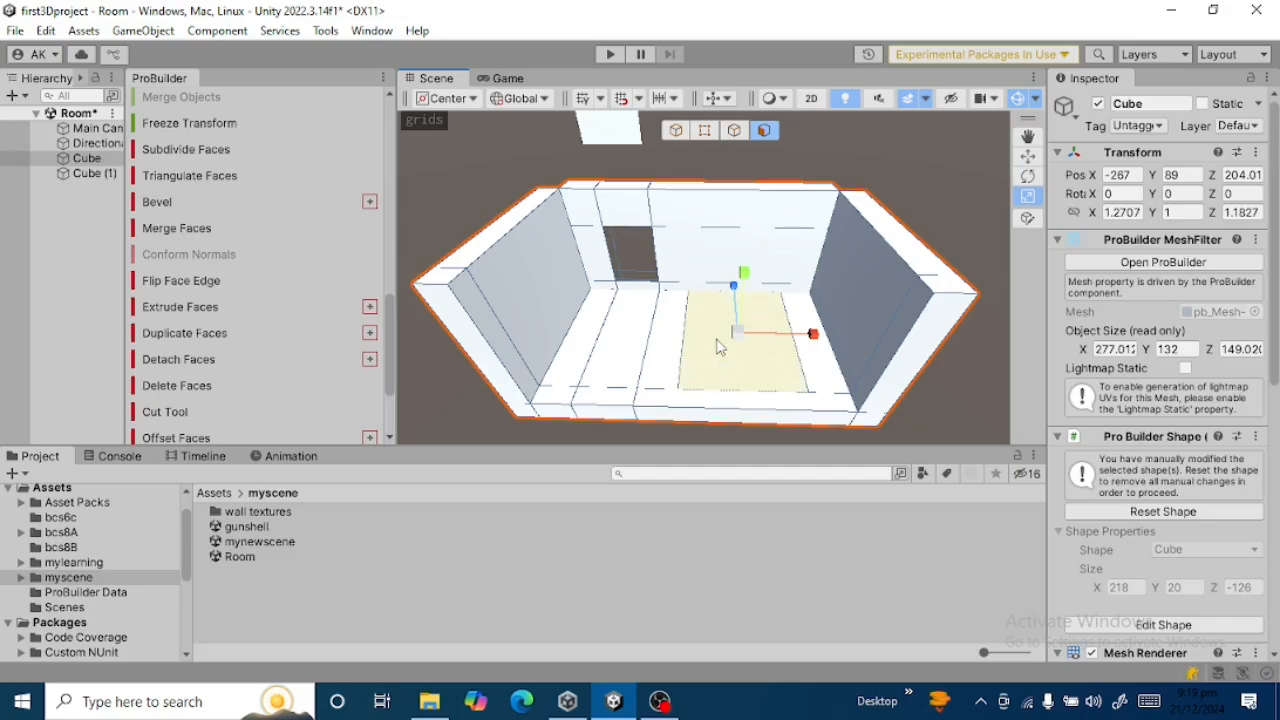
{"action": "key", "text": "ctrl+z"}
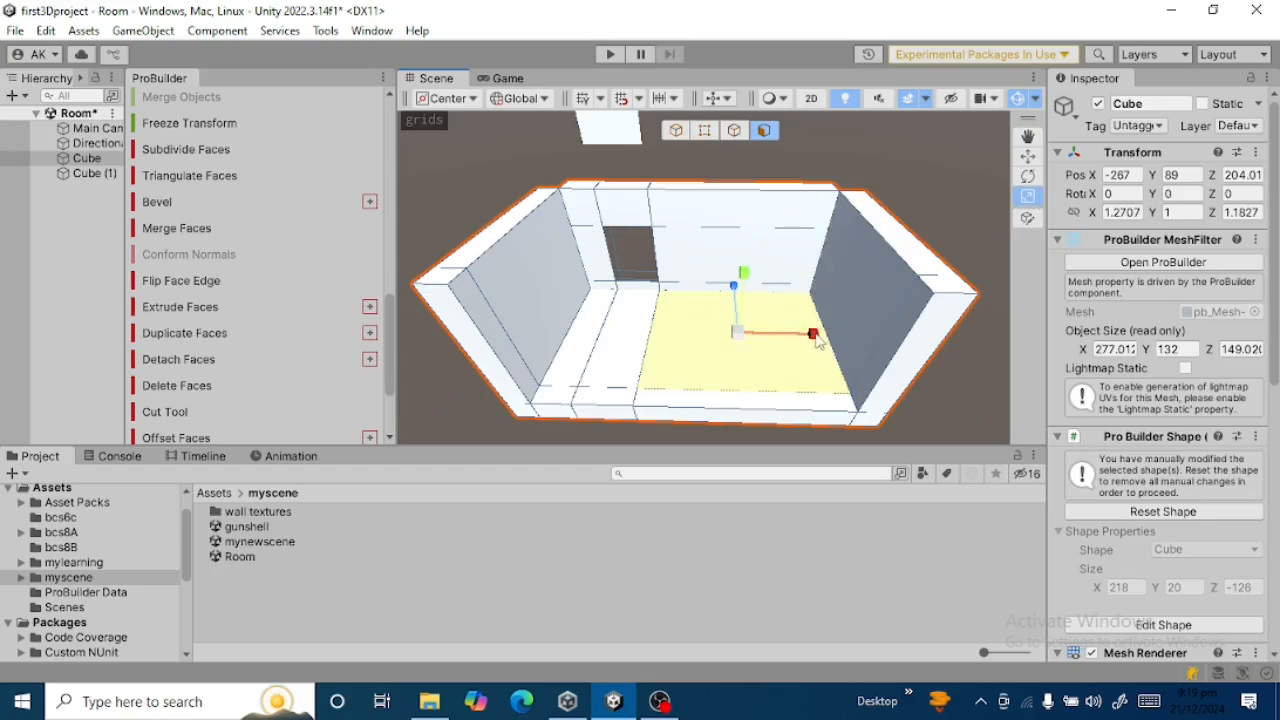
{"action": "left_click_drag", "start_coordinate": [813, 334], "coordinate": [790, 338]}
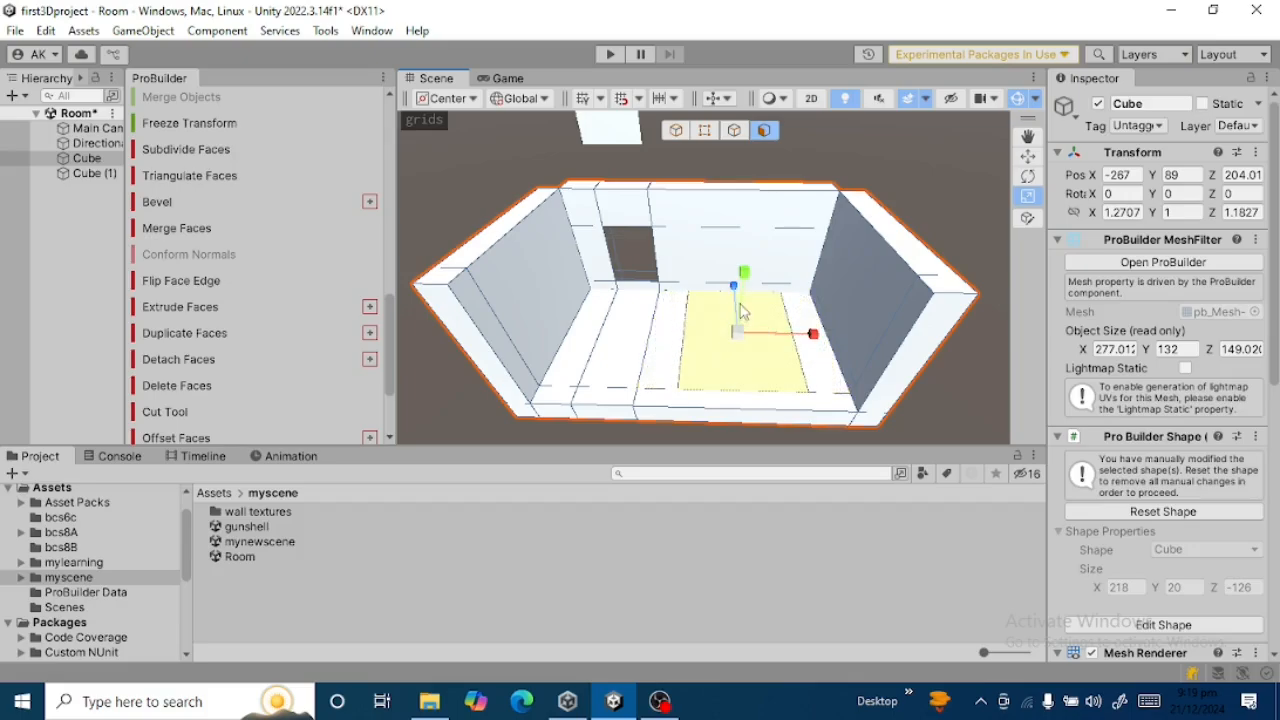
{"action": "left_click_drag", "start_coordinate": [733, 287], "coordinate": [737, 312]}
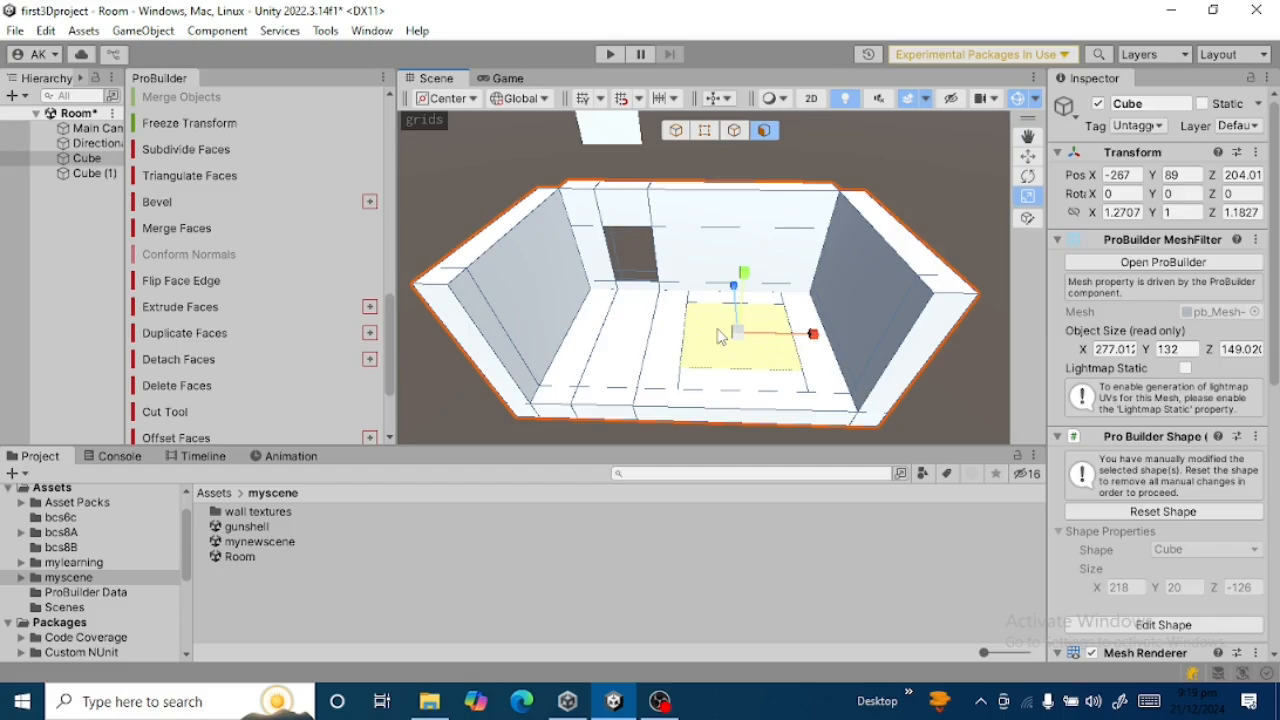
Extrude the inner floor face straight down along Y to form a rectangular pit in the floor.
{"action": "left_click", "coordinate": [1029, 157]}
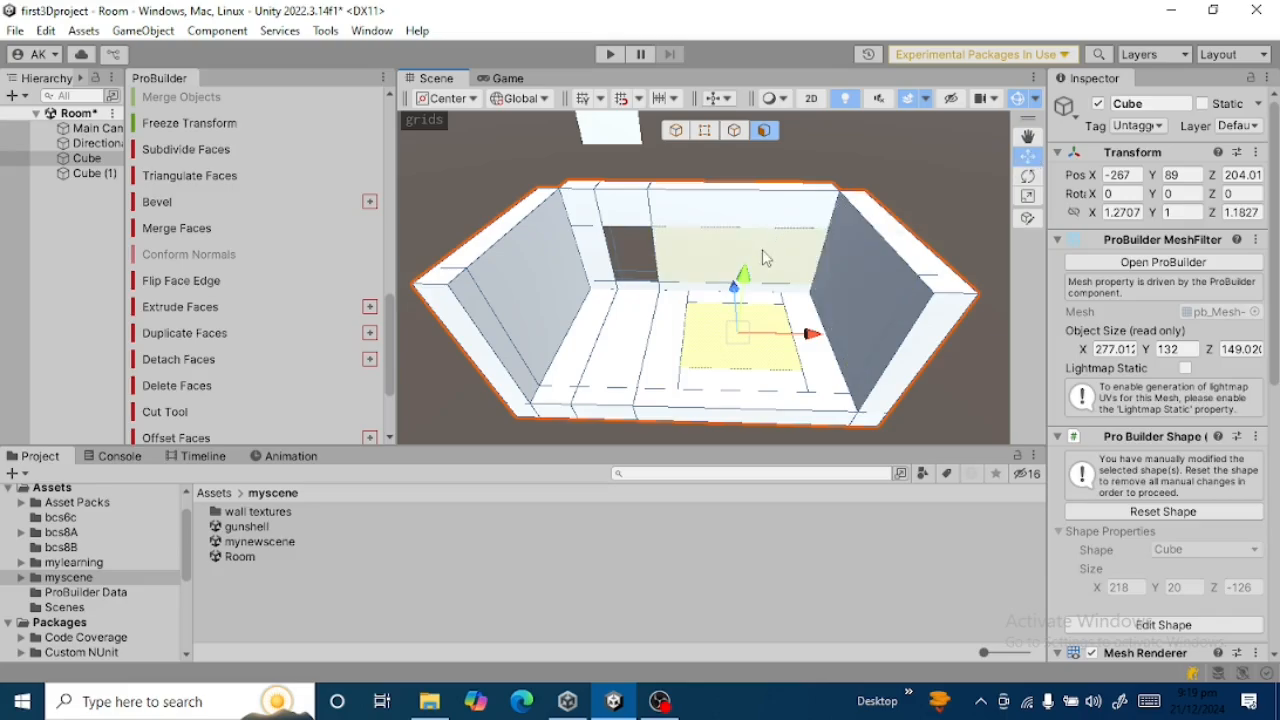
{"action": "left_click_drag", "start_coordinate": [748, 280], "coordinate": [743, 320]}
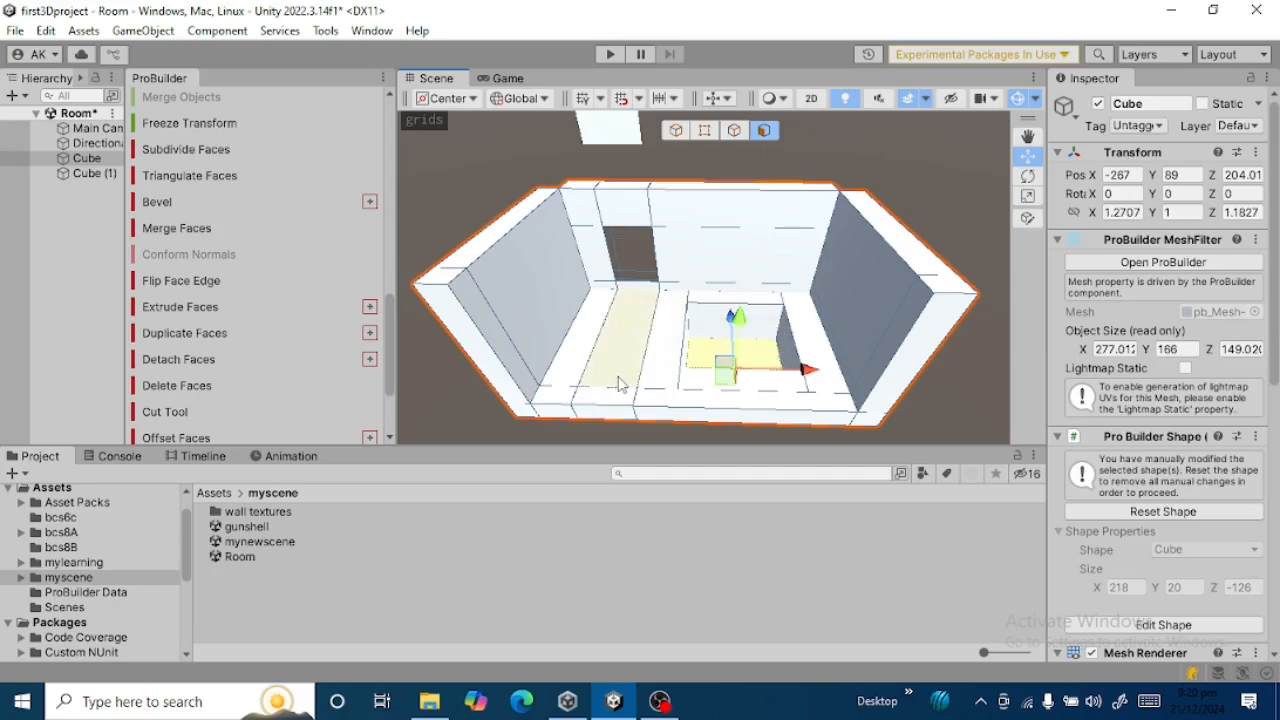
{"action": "left_click_drag", "start_coordinate": [645, 302], "coordinate": [655, 330], "text": "alt"}
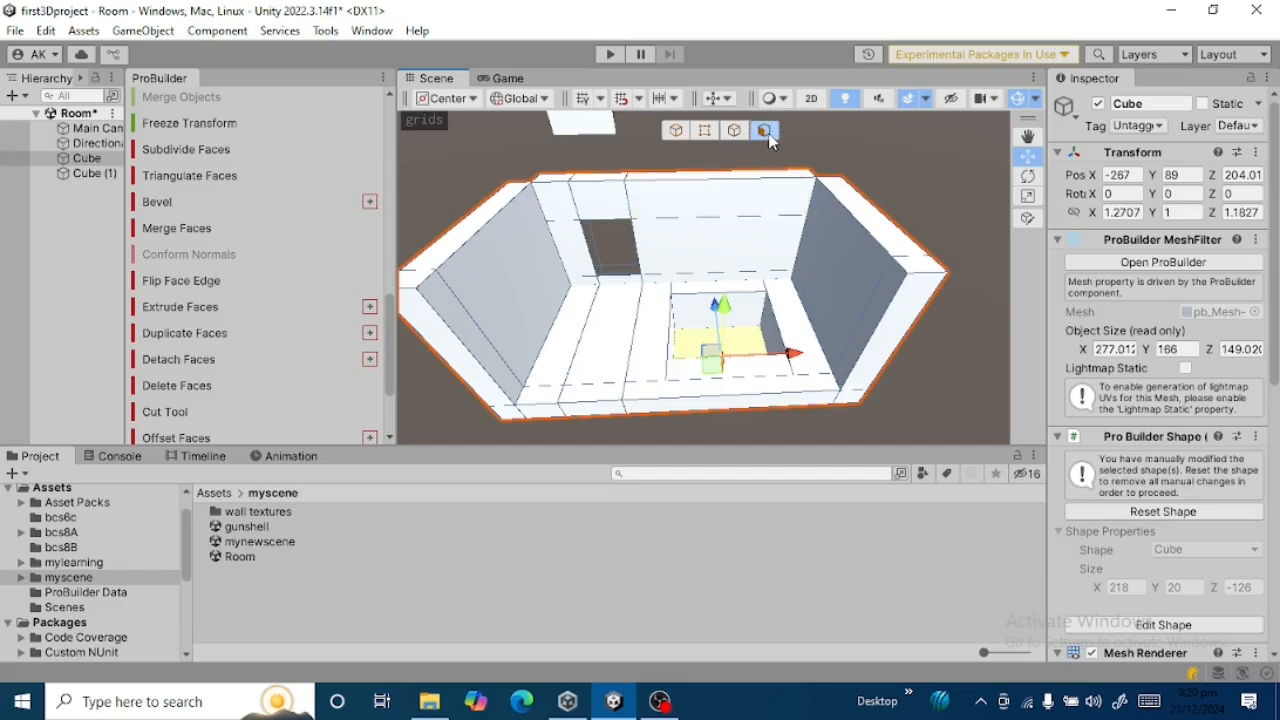
Select the three strip faces along the open front edge and extrude them upward to wall height as the front wall.
{"action": "left_click", "coordinate": [686, 398]}
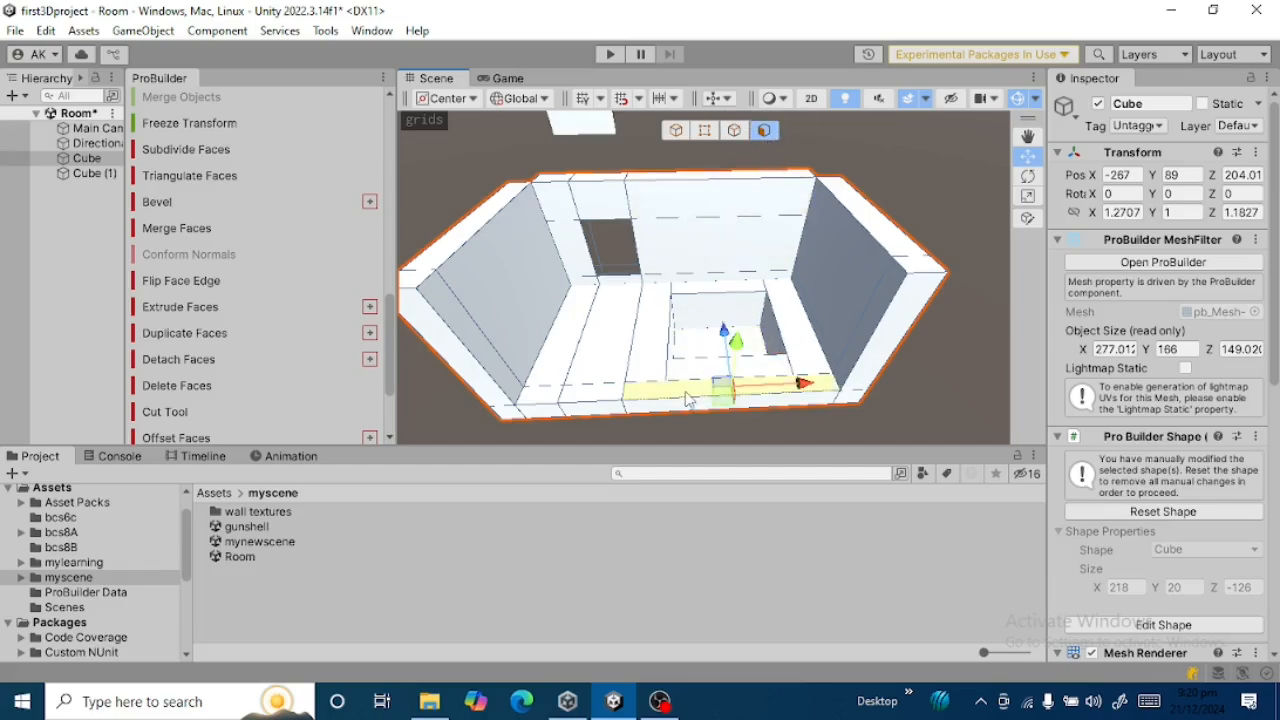
{"action": "left_click", "coordinate": [612, 402], "text": "shift"}
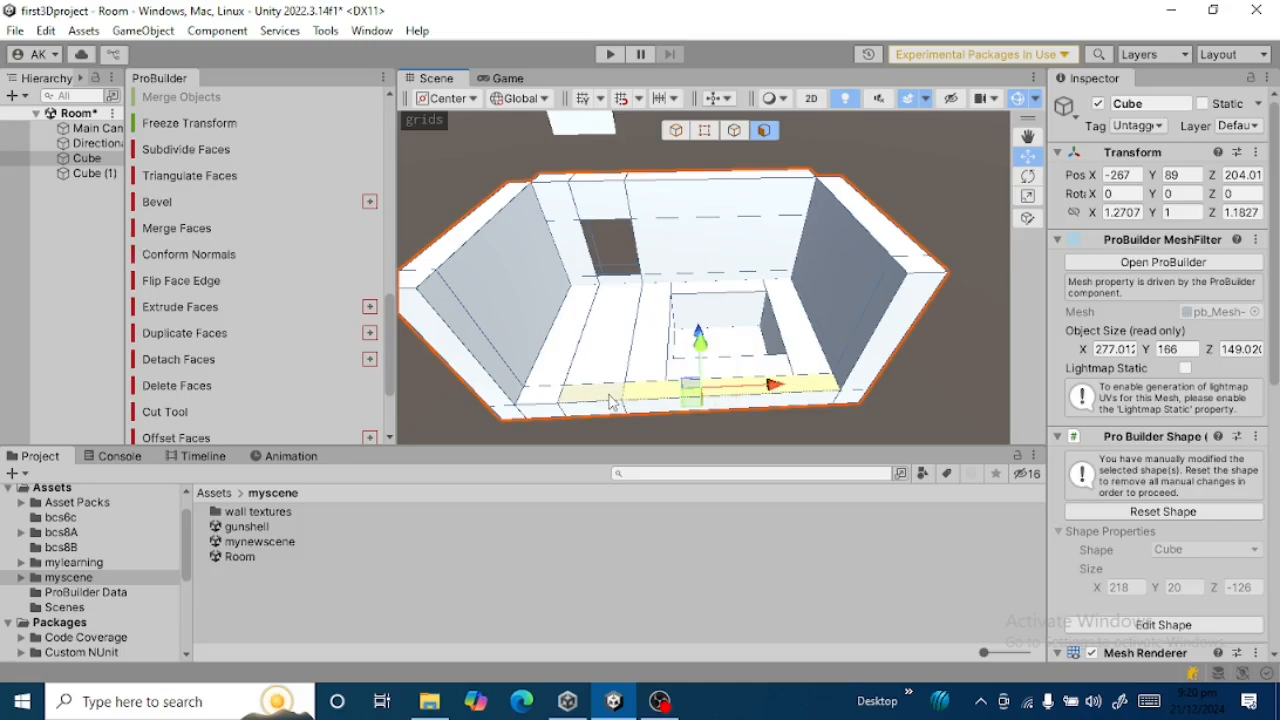
{"action": "left_click", "coordinate": [545, 400], "text": "shift"}
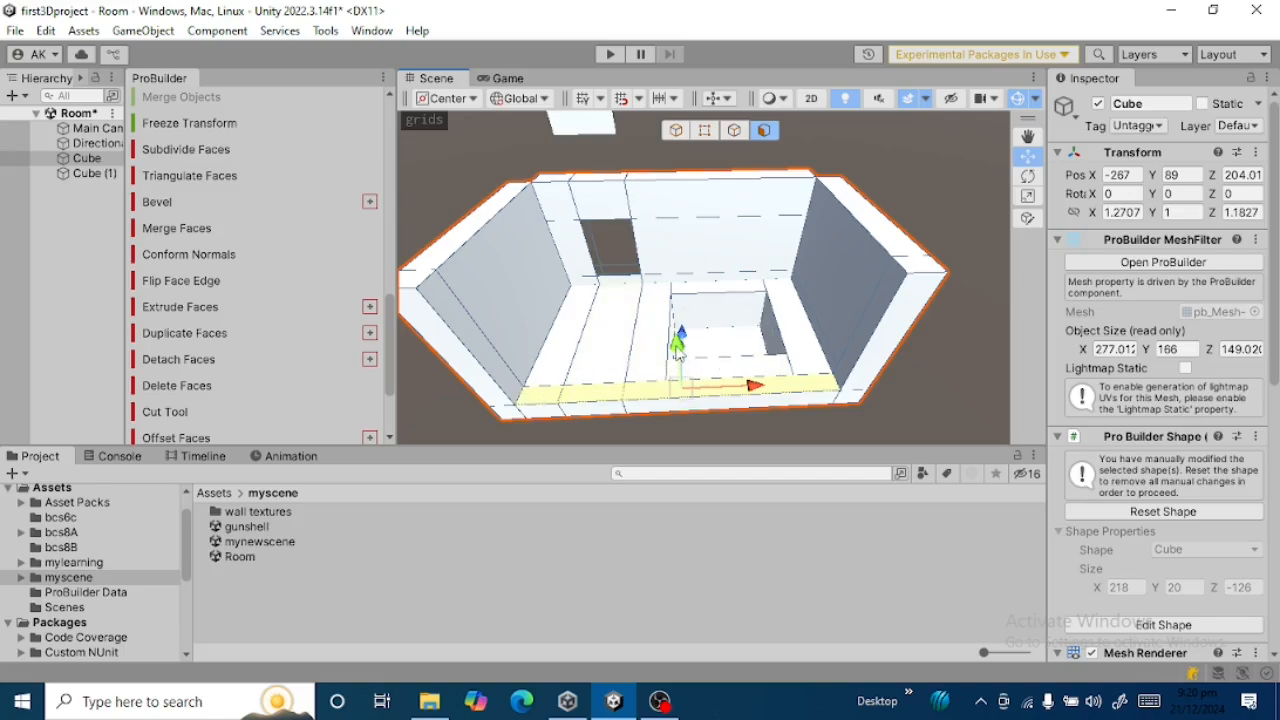
{"action": "left_click_drag", "start_coordinate": [677, 345], "coordinate": [671, 210]}
Examine the four-walled room from outside, around its left end wall and toward the back wall.
{"action": "key", "text": "Left"}
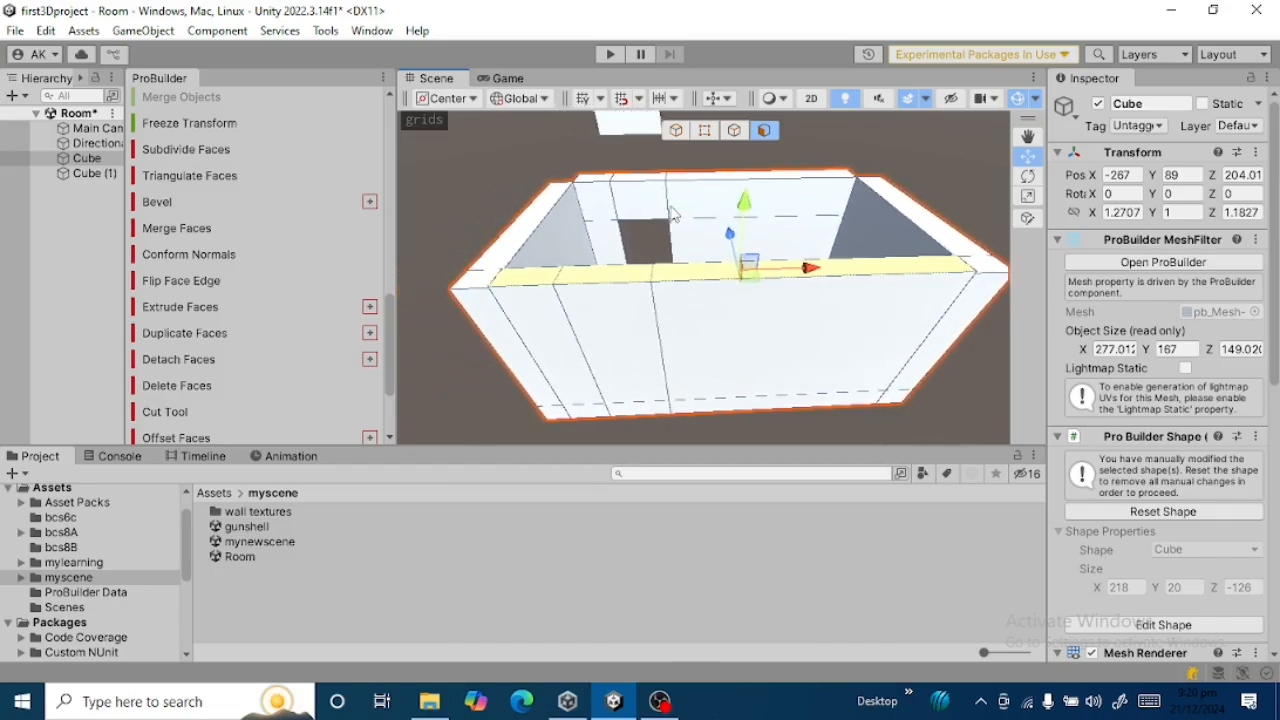
{"action": "key", "text": "Left"}
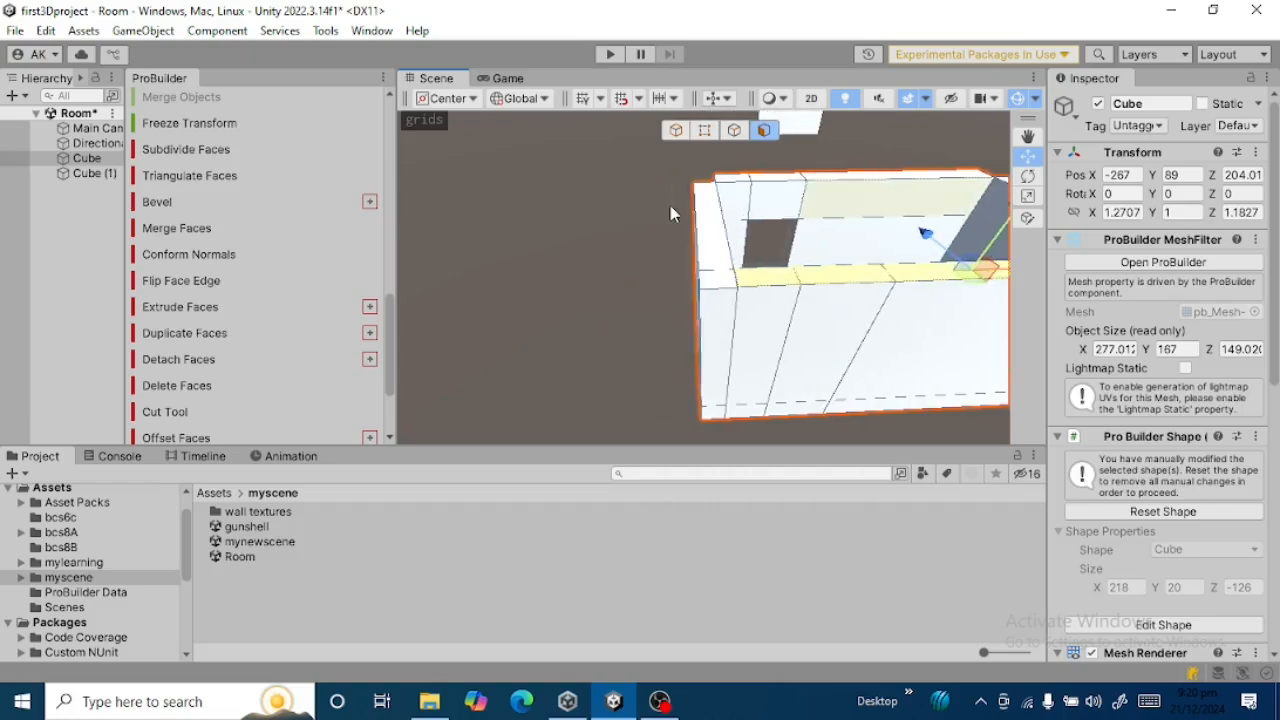
{"action": "left_click_drag", "start_coordinate": [671, 206], "coordinate": [958, 210], "text": "alt"}
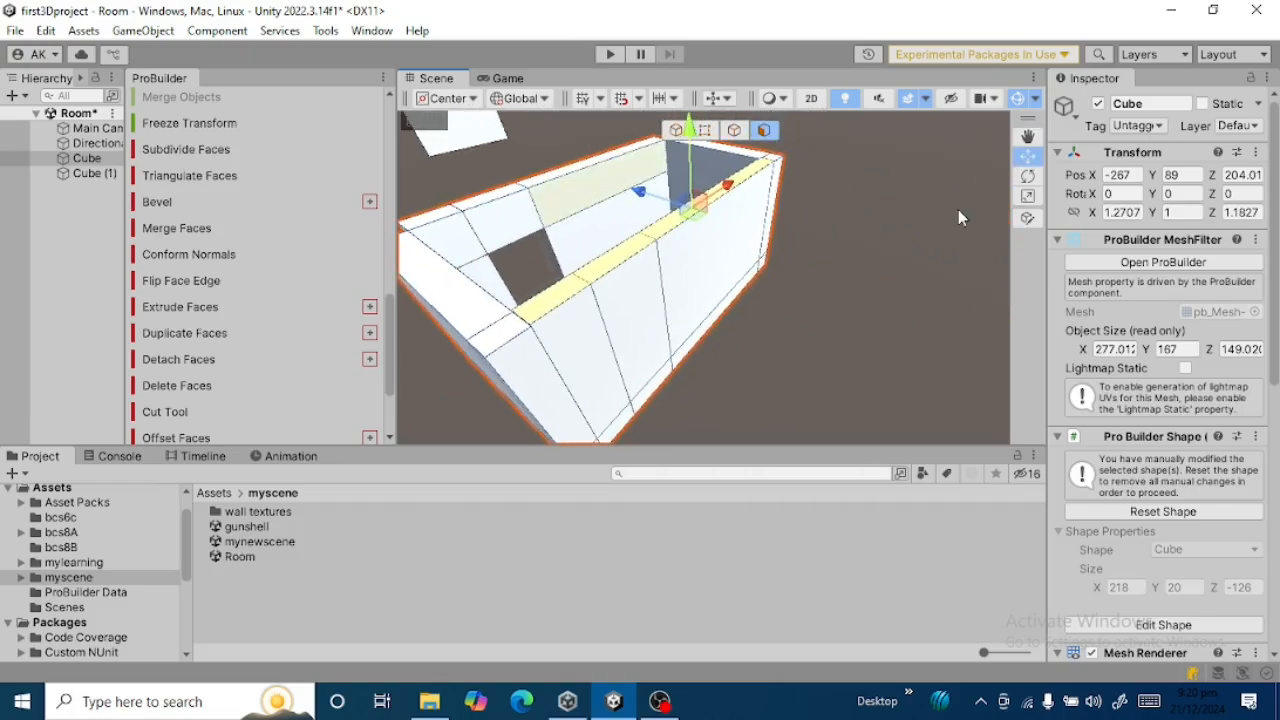
{"action": "key", "text": "Left"}
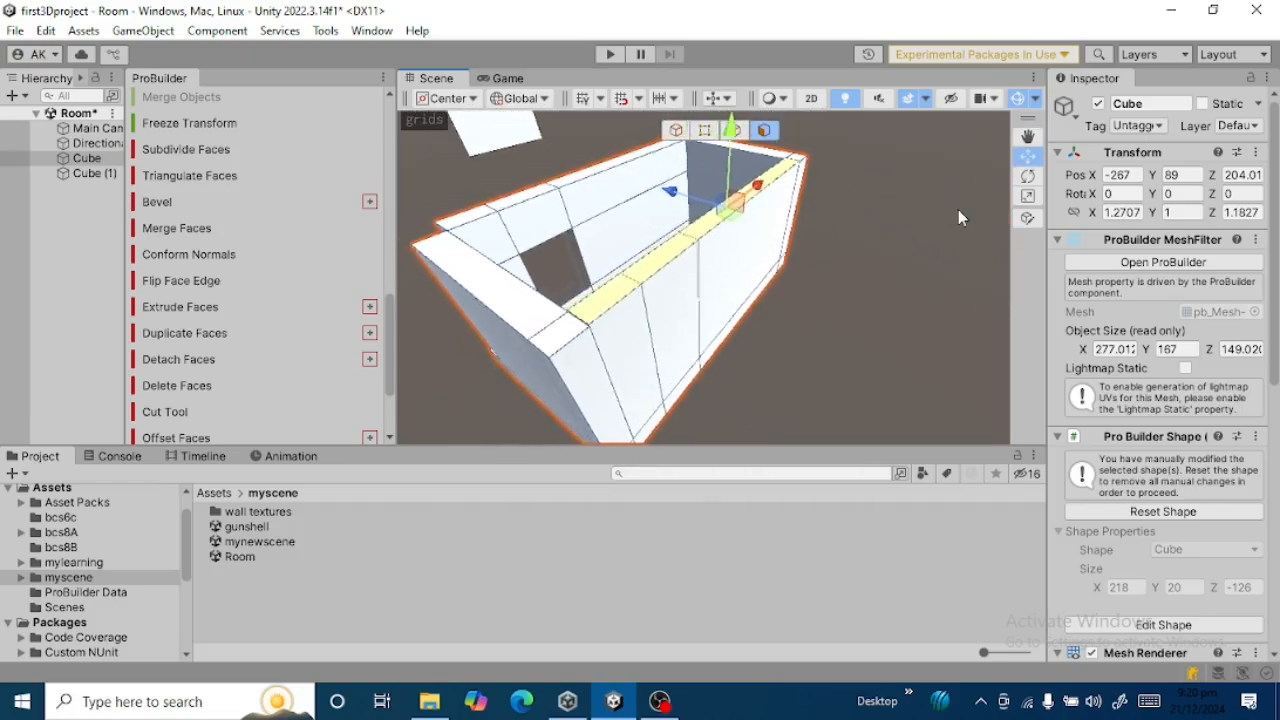
{"action": "key", "text": "Left"}
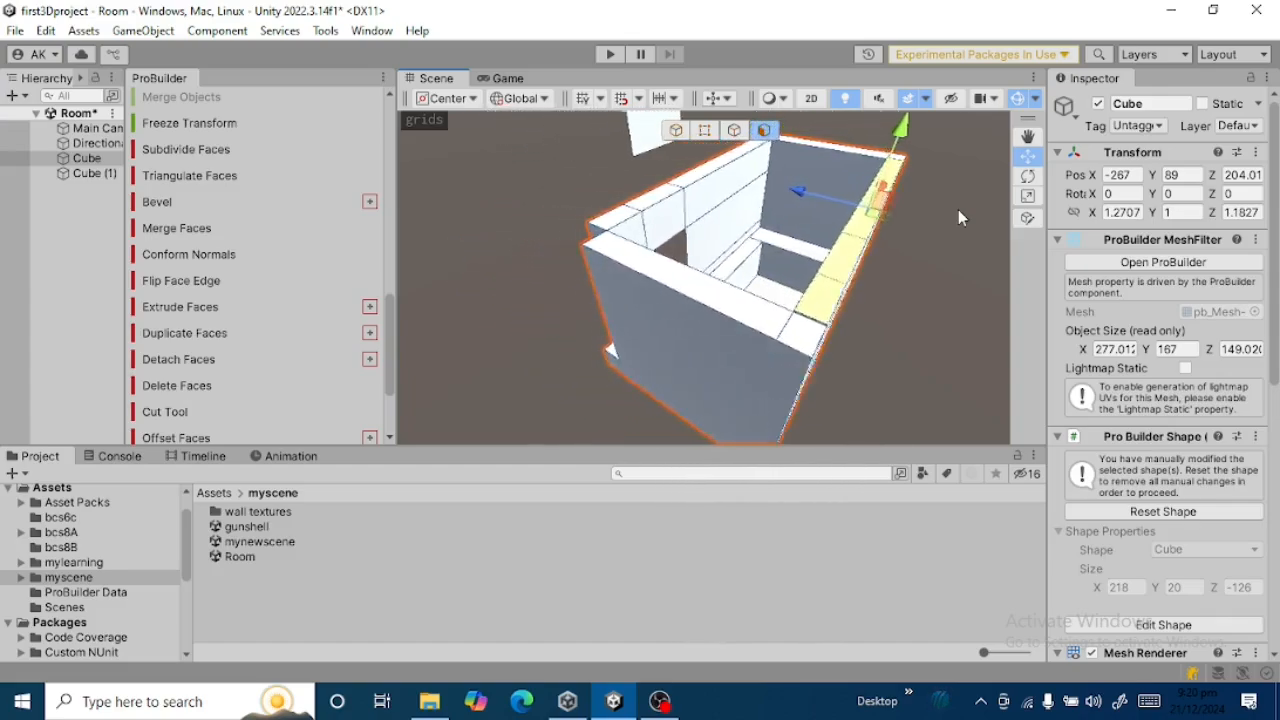
{"action": "key", "text": "Left"}
{"action": "right_click_drag", "start_coordinate": [865, 224], "coordinate": [1033, 175]}
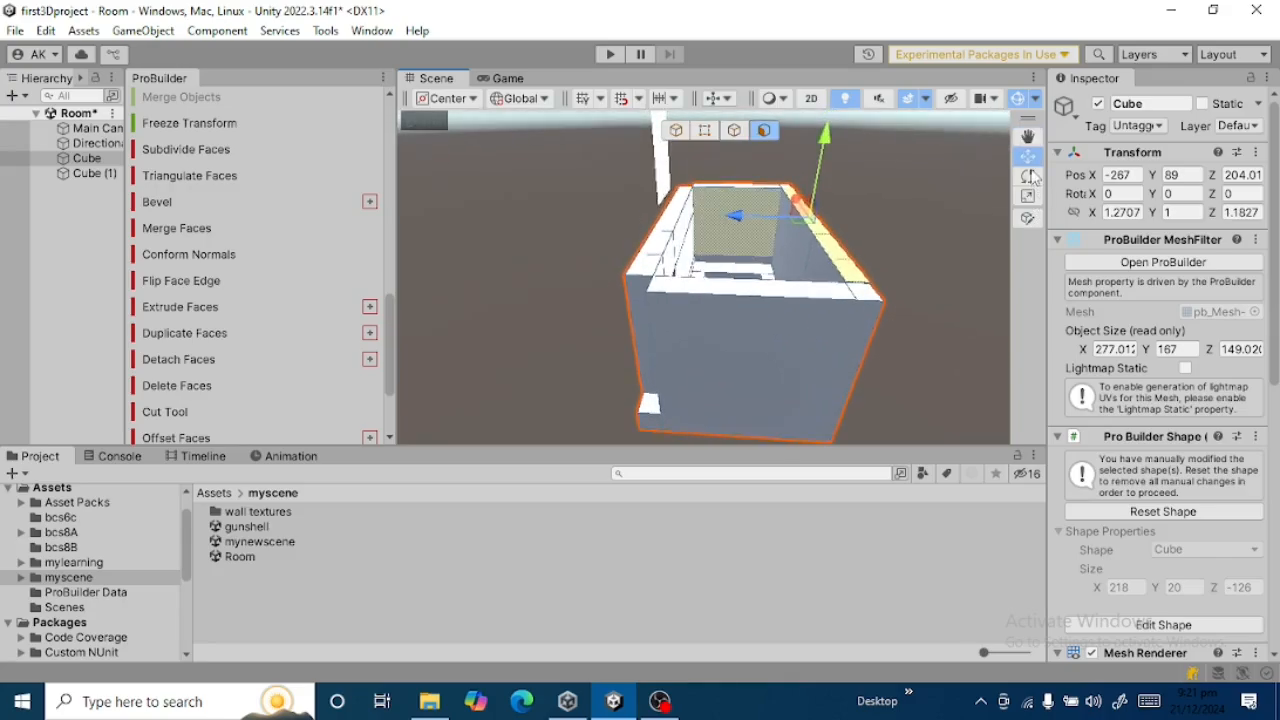
{"action": "key", "text": "Left"}
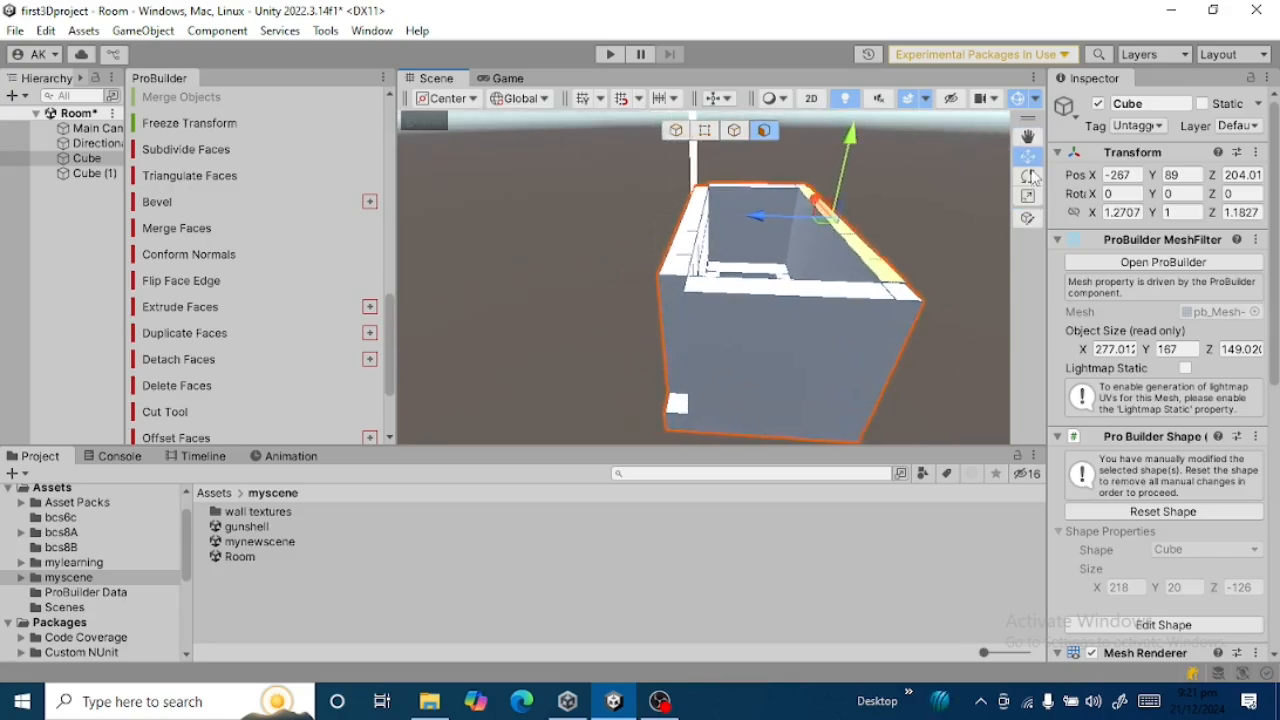
{"action": "key", "text": "Left"}
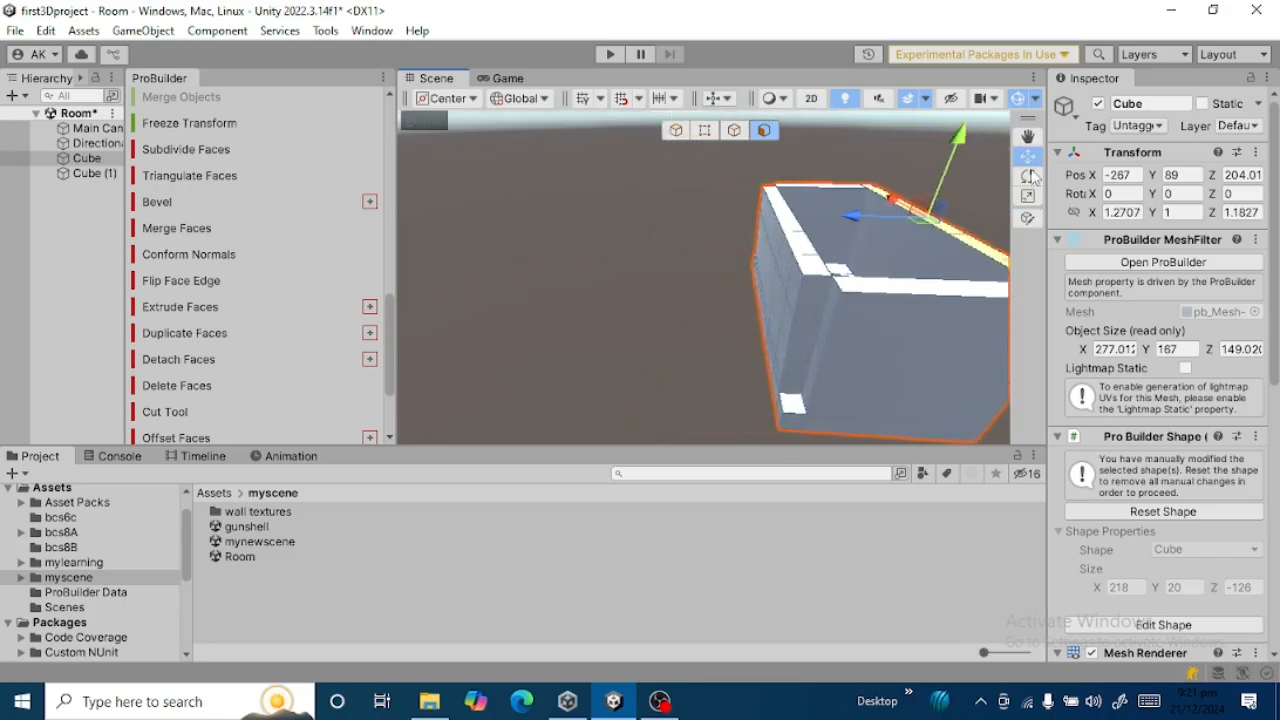
{"action": "key", "text": "Left"}
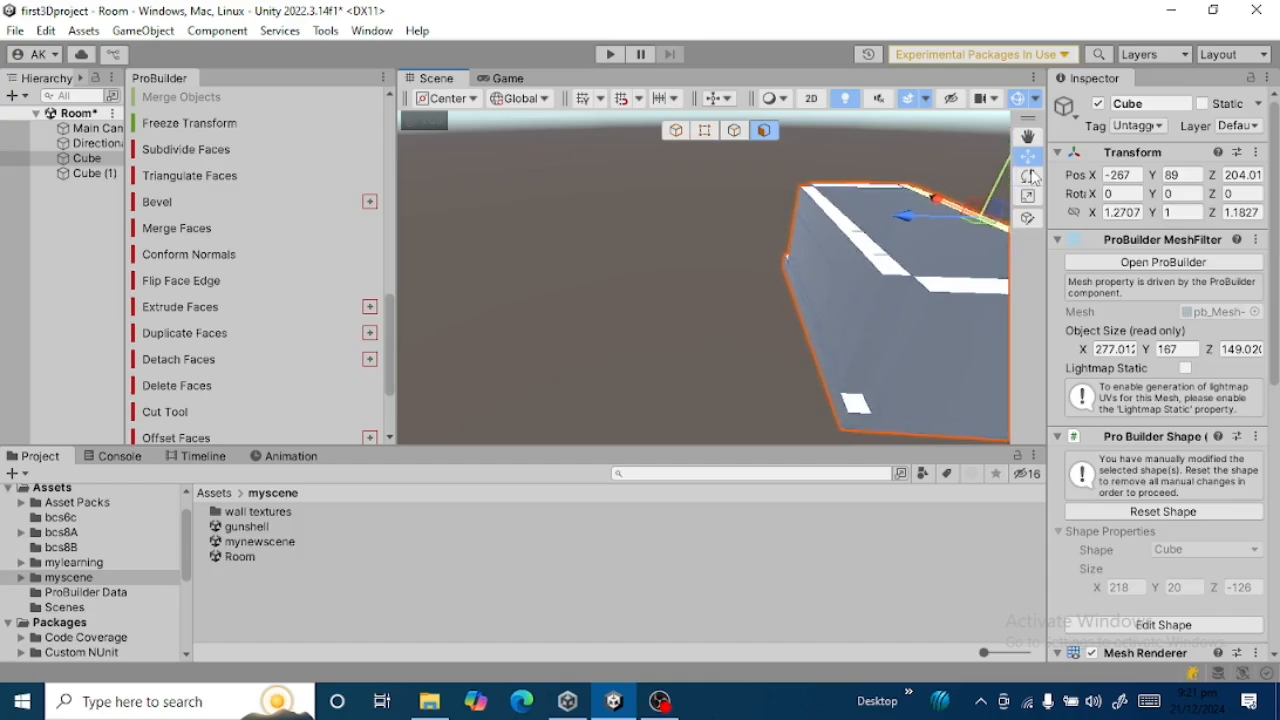
{"action": "key", "text": "Right"}
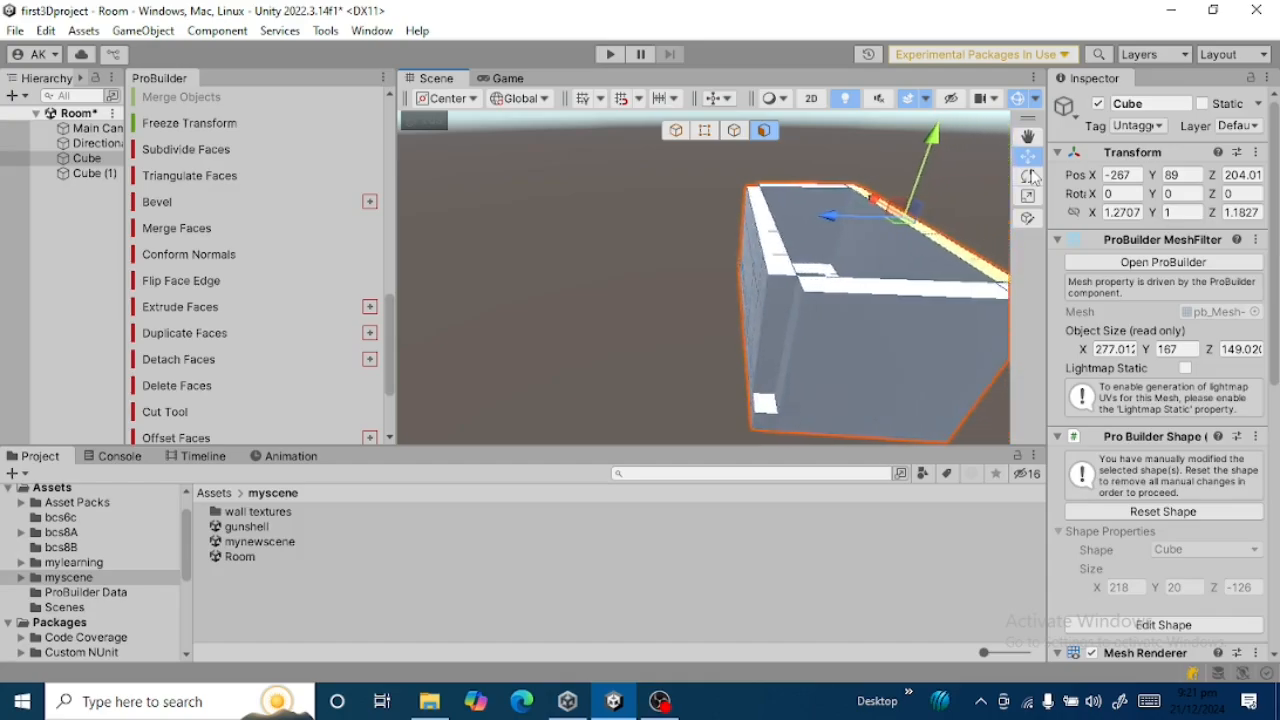
{"action": "key", "text": "Right"}
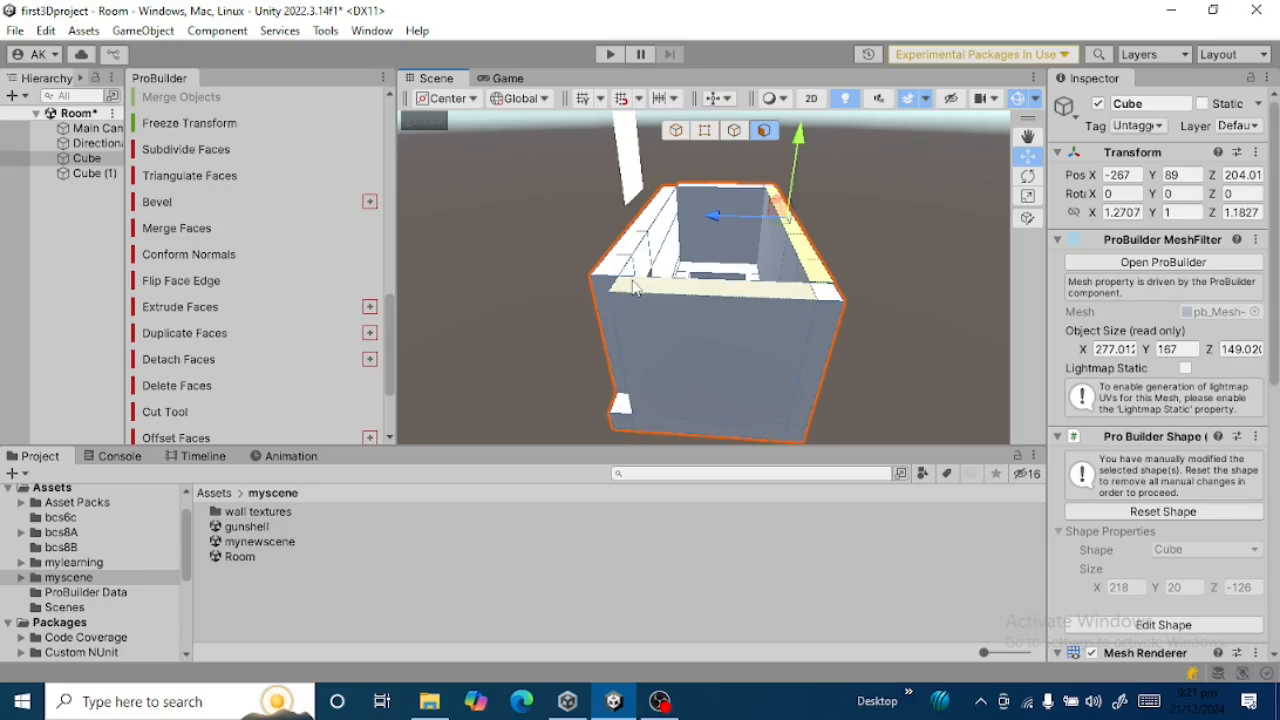
Delete the door-sized face on the outer side of the back wall to open the doorway through the wall.
{"action": "left_click", "coordinate": [694, 341]}
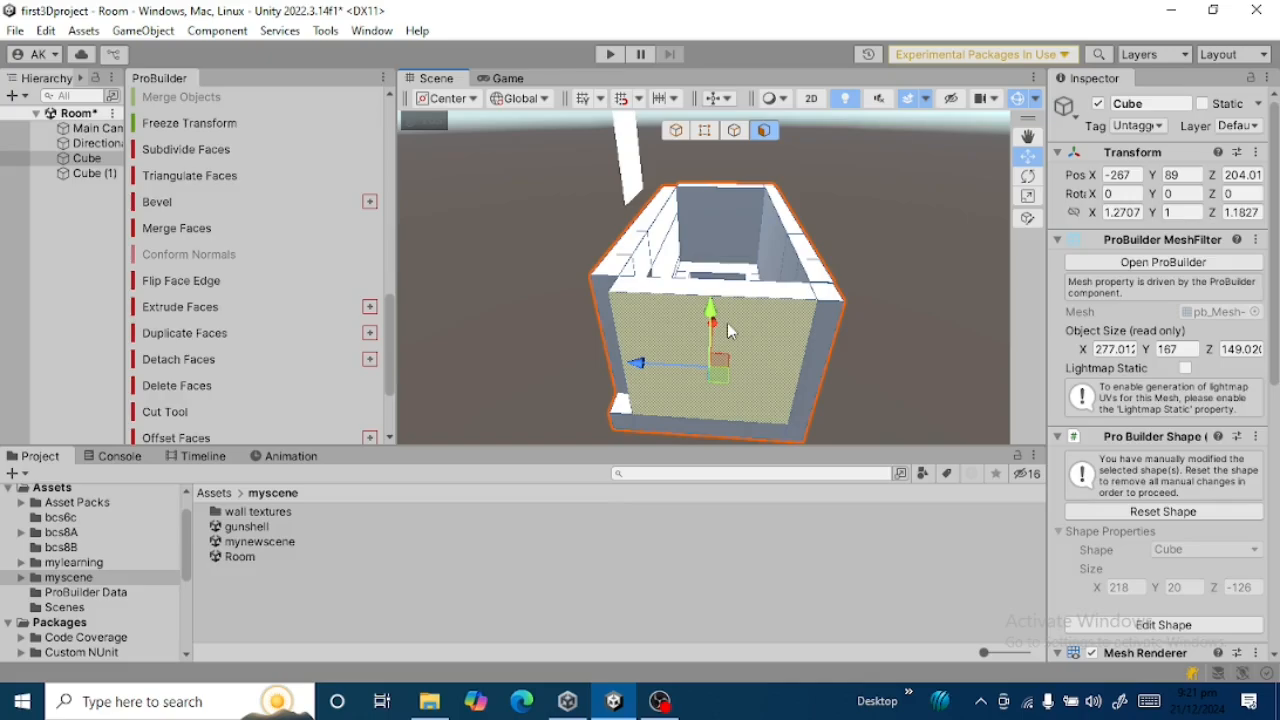
{"action": "key", "text": "Left"}
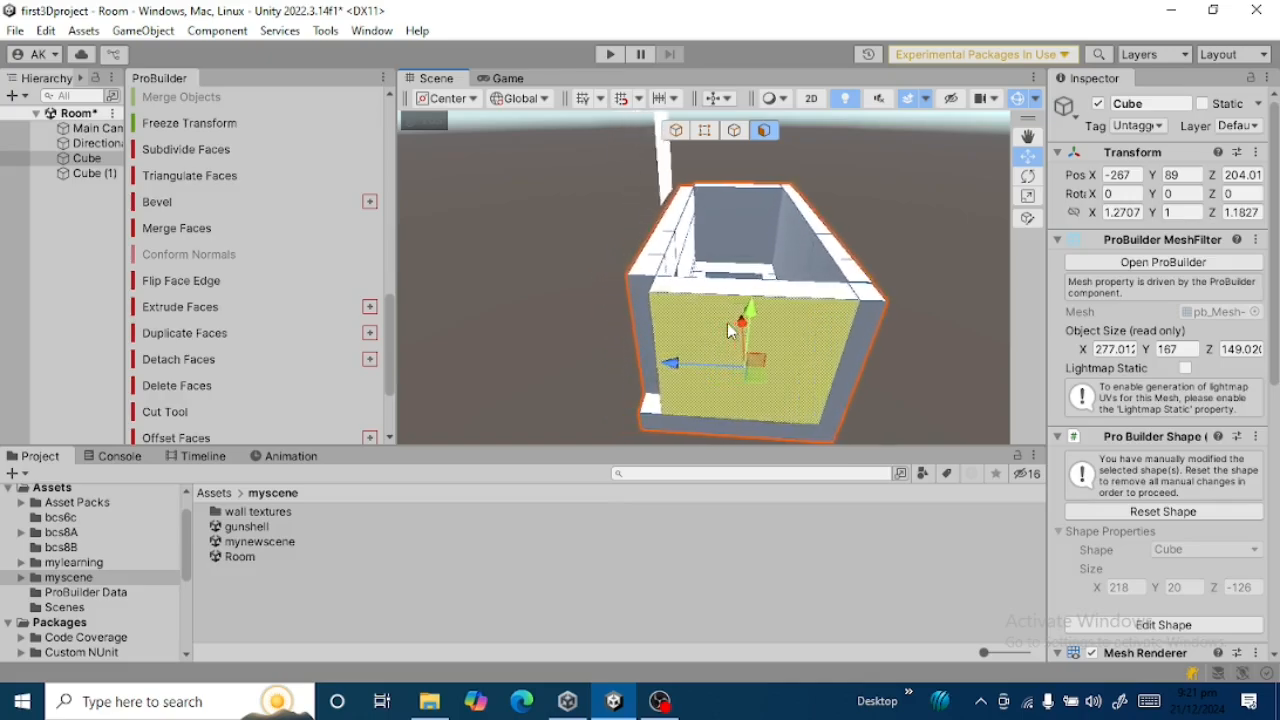
{"action": "key", "text": "Left"}
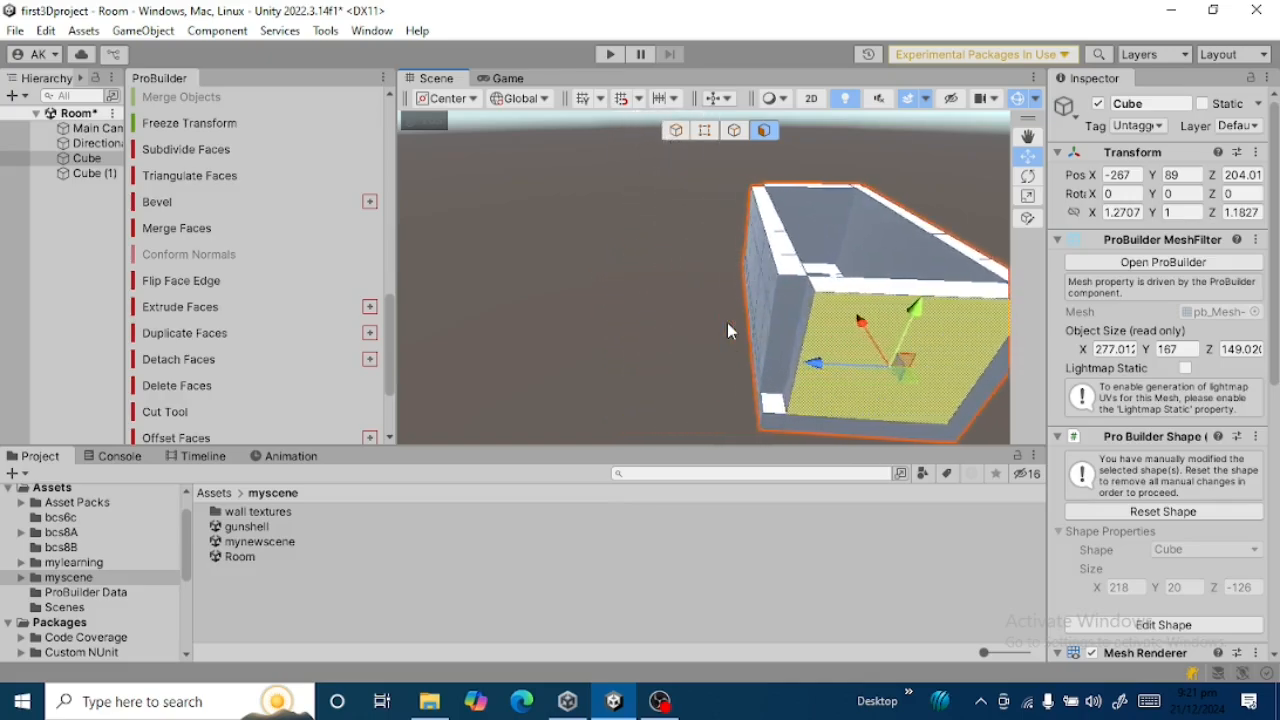
{"action": "key", "text": "Left"}
{"action": "right_click_drag", "start_coordinate": [727, 322], "coordinate": [952, 321]}
{"action": "key", "text": "Left"}
{"action": "key", "text": "Left"}
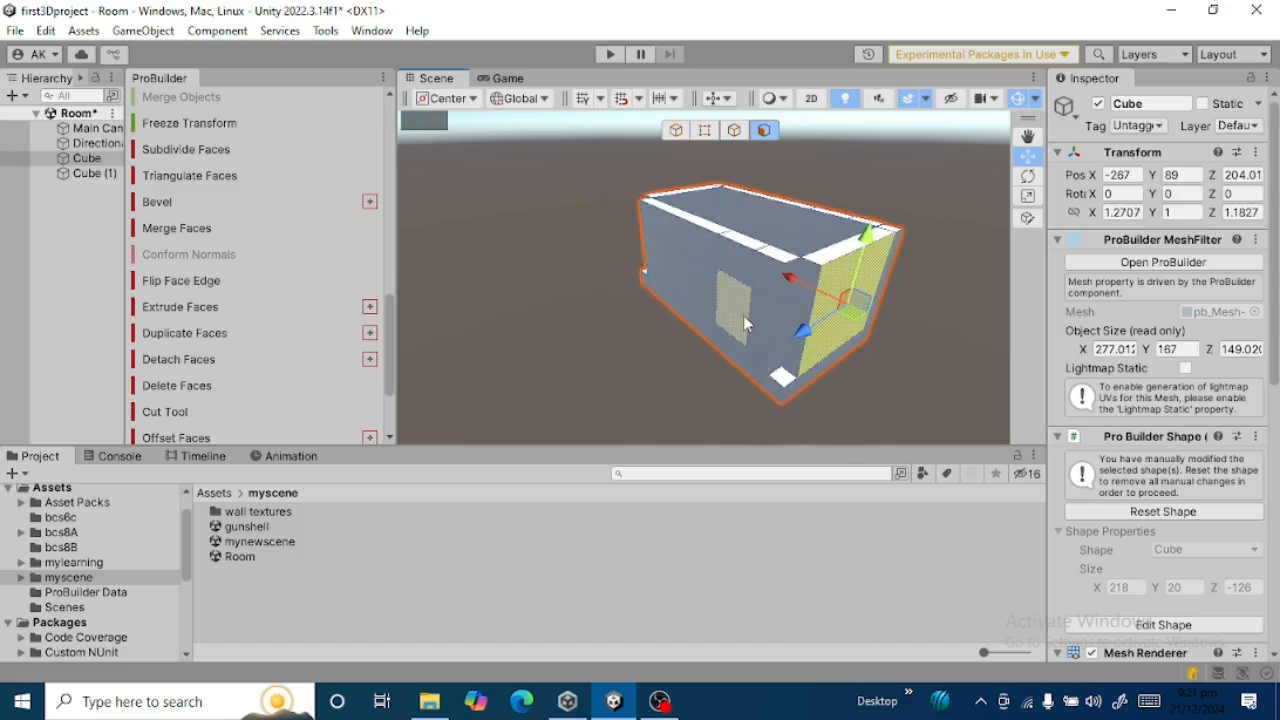
{"action": "left_click", "coordinate": [743, 310]}
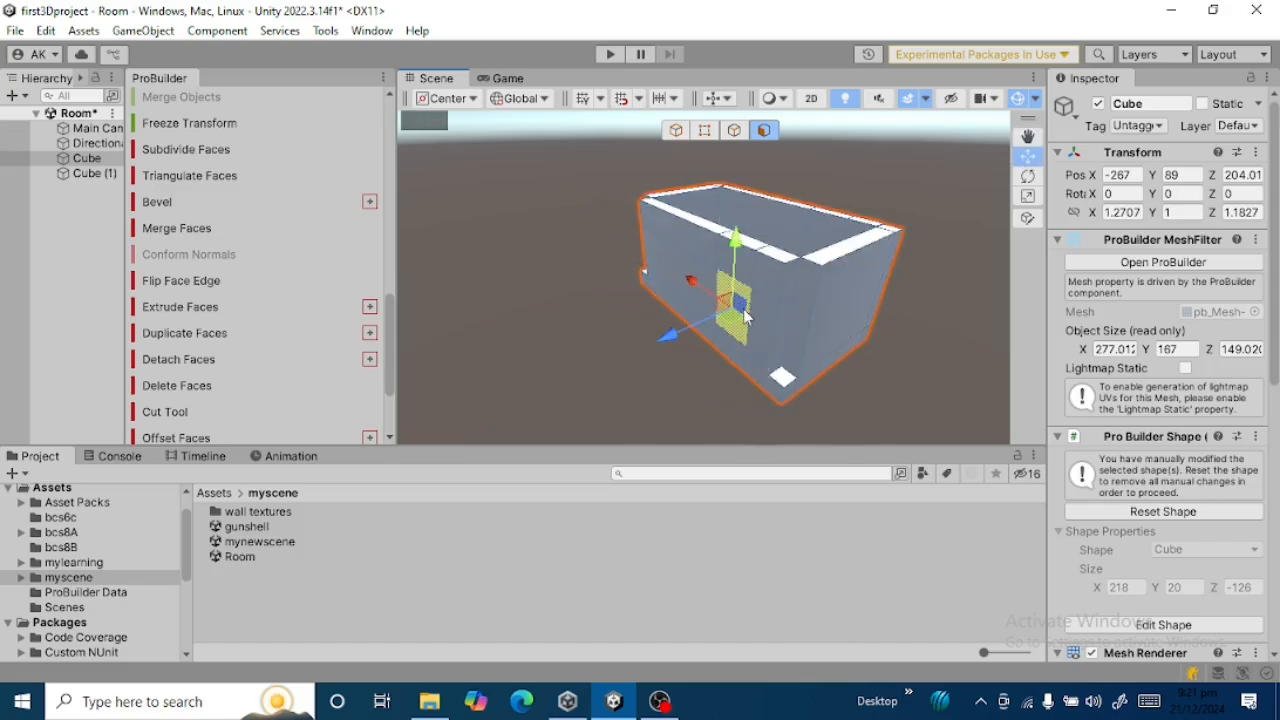
{"action": "left_click", "coordinate": [180, 386]}
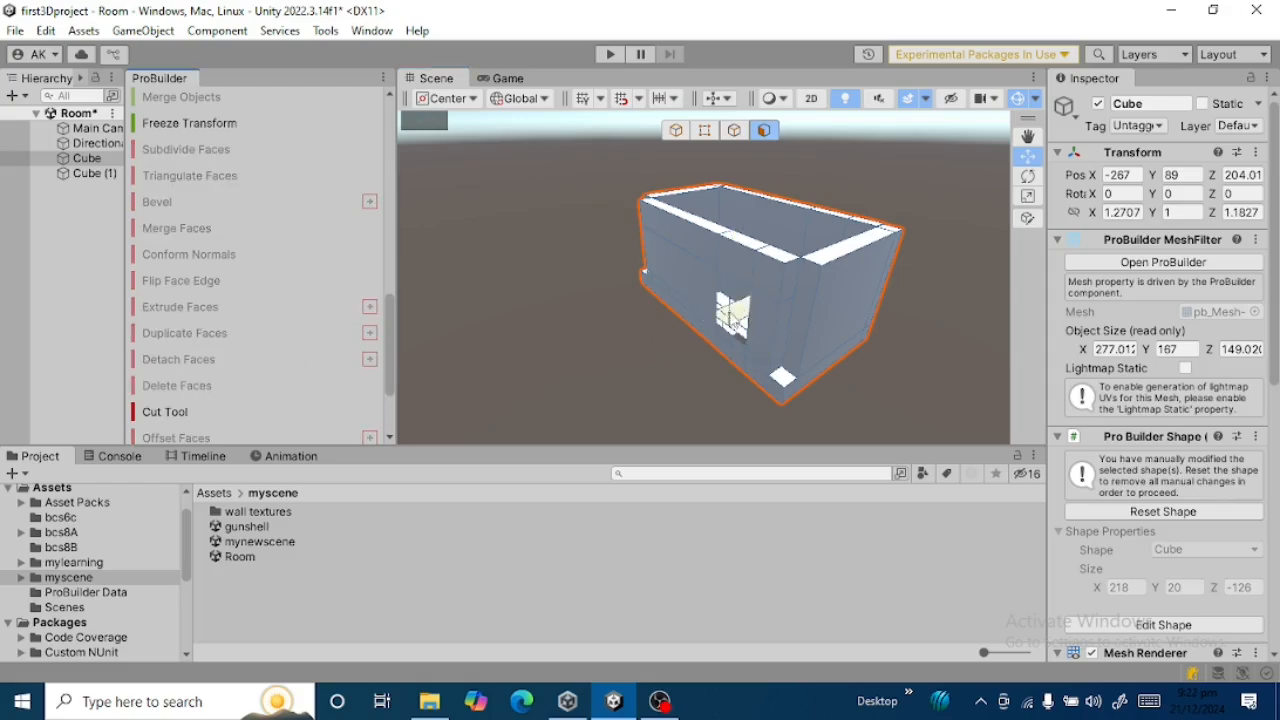
{"action": "left_click", "coordinate": [614, 373]}
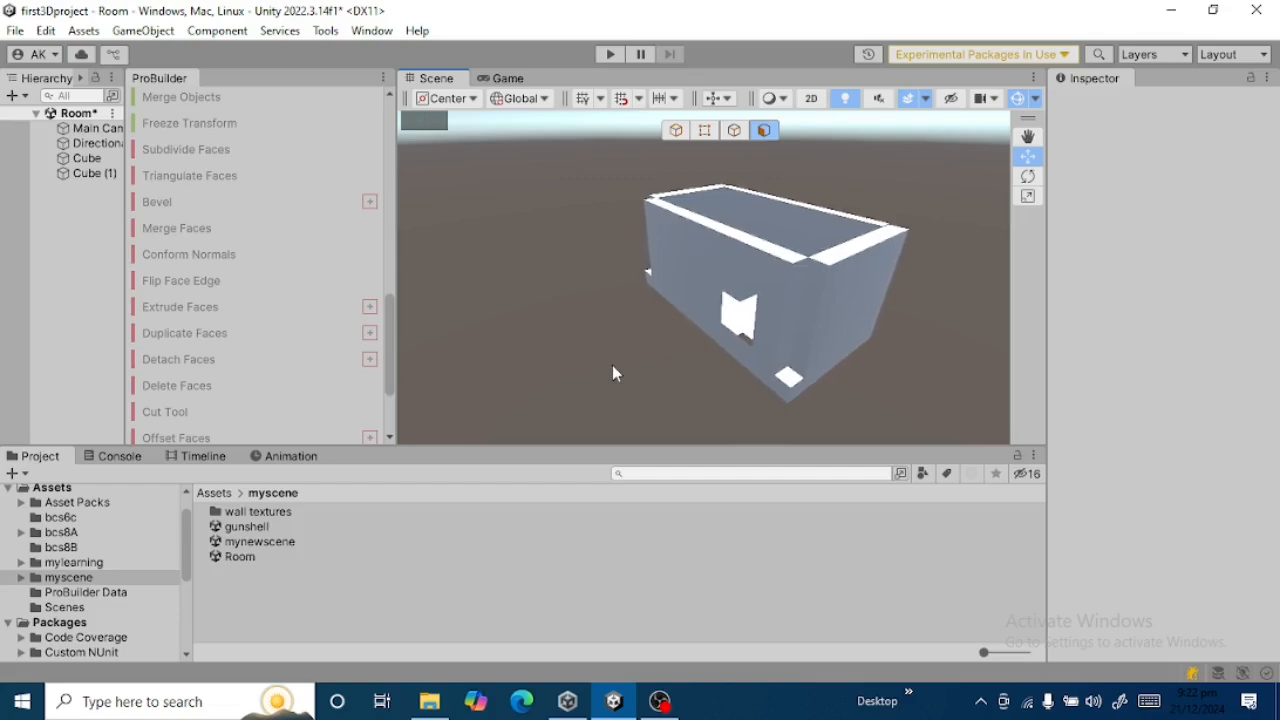
Inspect the doorway from outside and pass through it to examine the room's interior and floor pit.
{"action": "key", "text": "Left"}
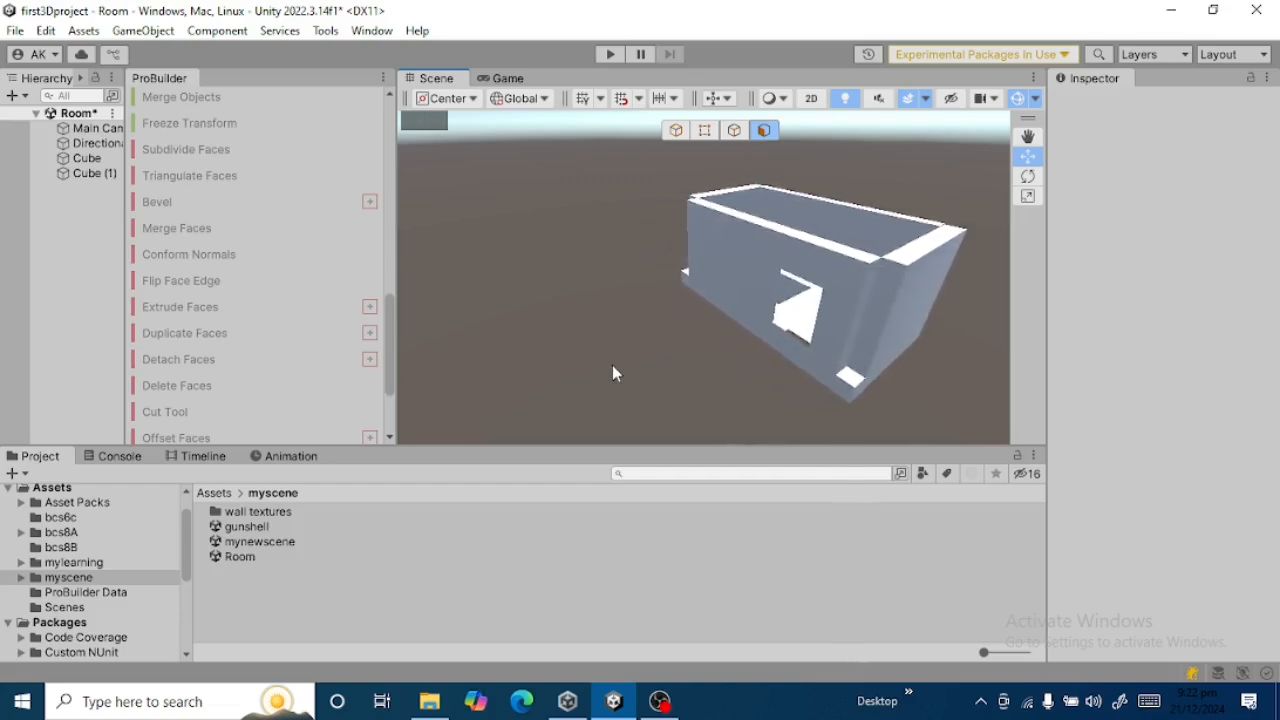
{"action": "right_click_drag", "start_coordinate": [808, 285], "coordinate": [1006, 338]}
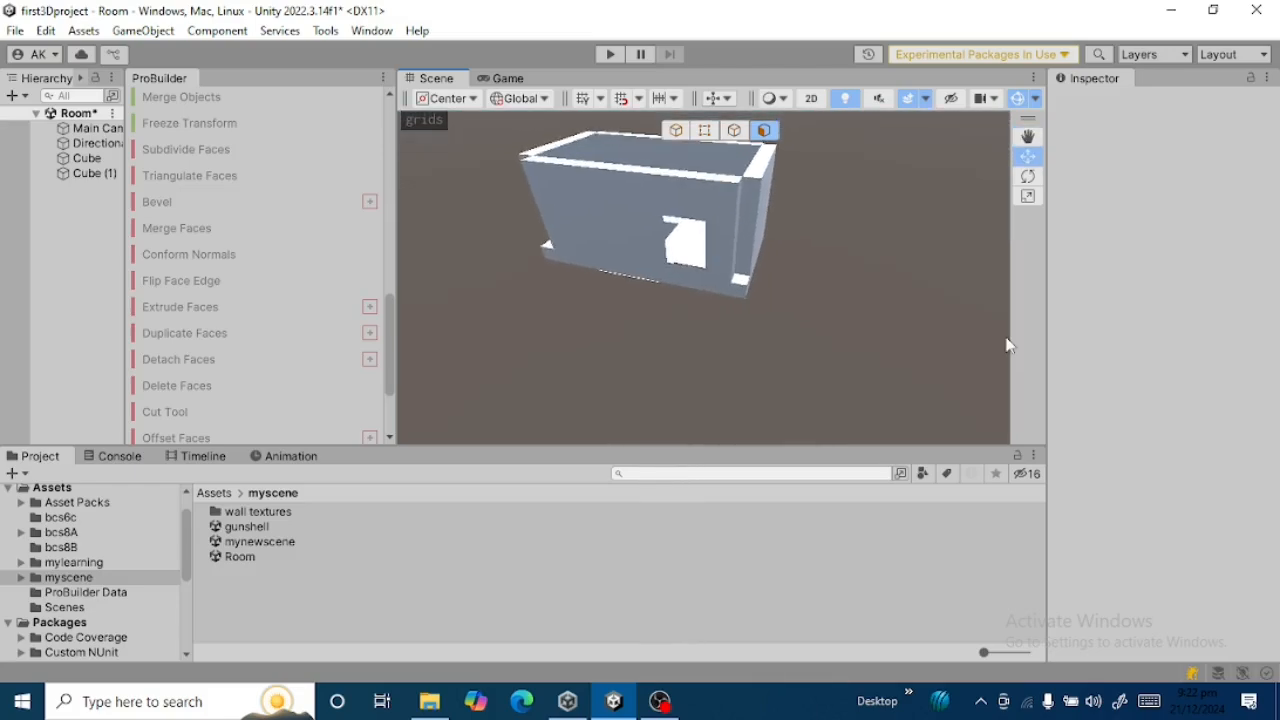
{"action": "key", "text": "Up"}
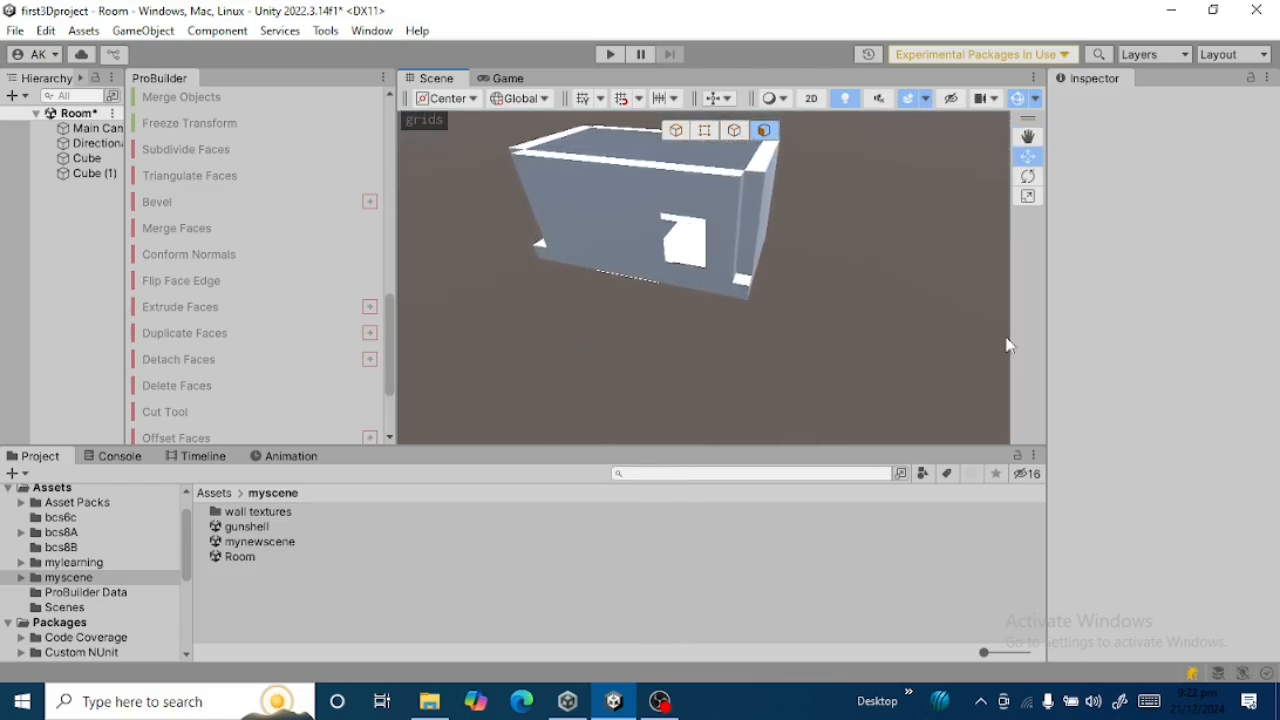
{"action": "key", "text": "Up"}
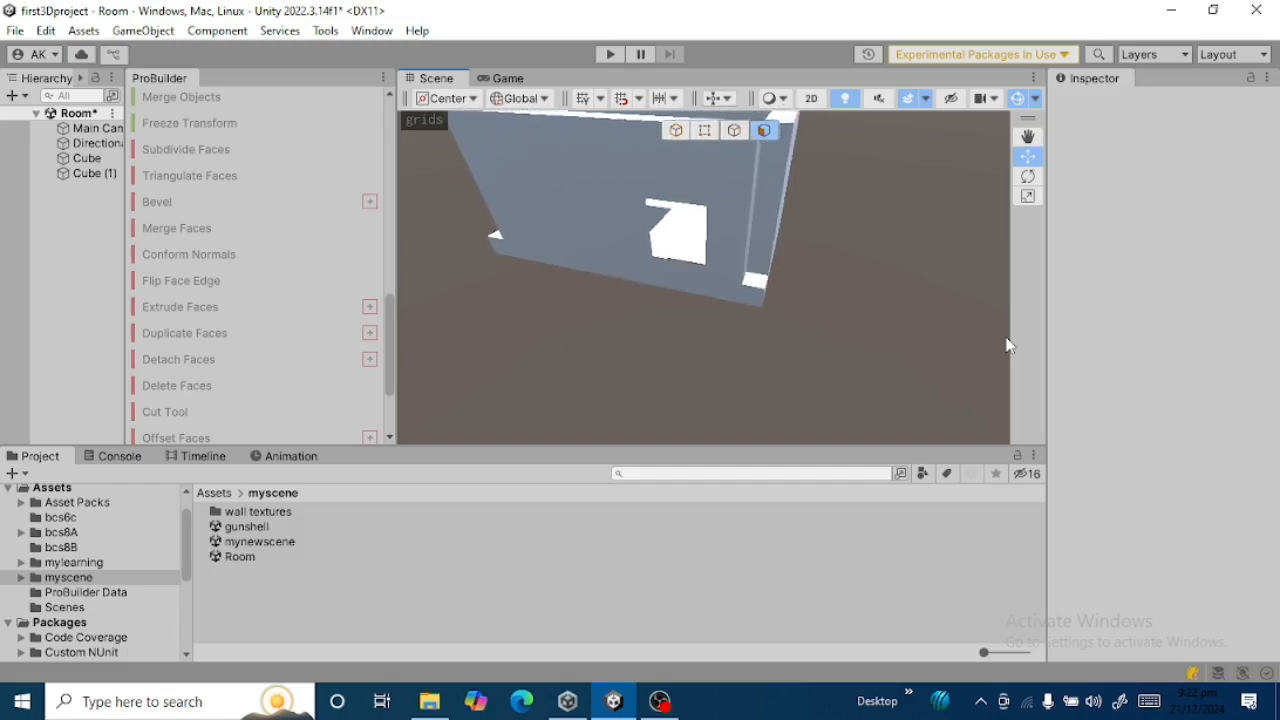
{"action": "right_click_drag", "start_coordinate": [758, 226], "coordinate": [733, 143]}
{"action": "key", "text": "Up"}
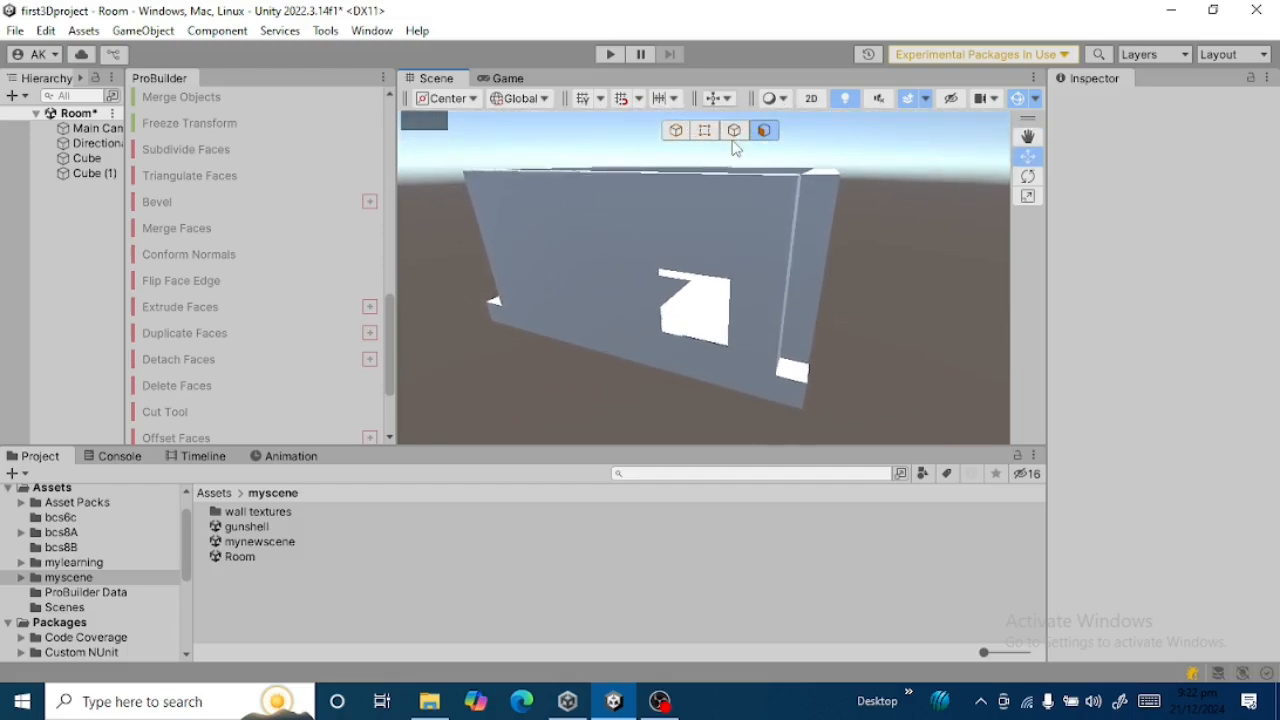
{"action": "key", "text": "Up"}
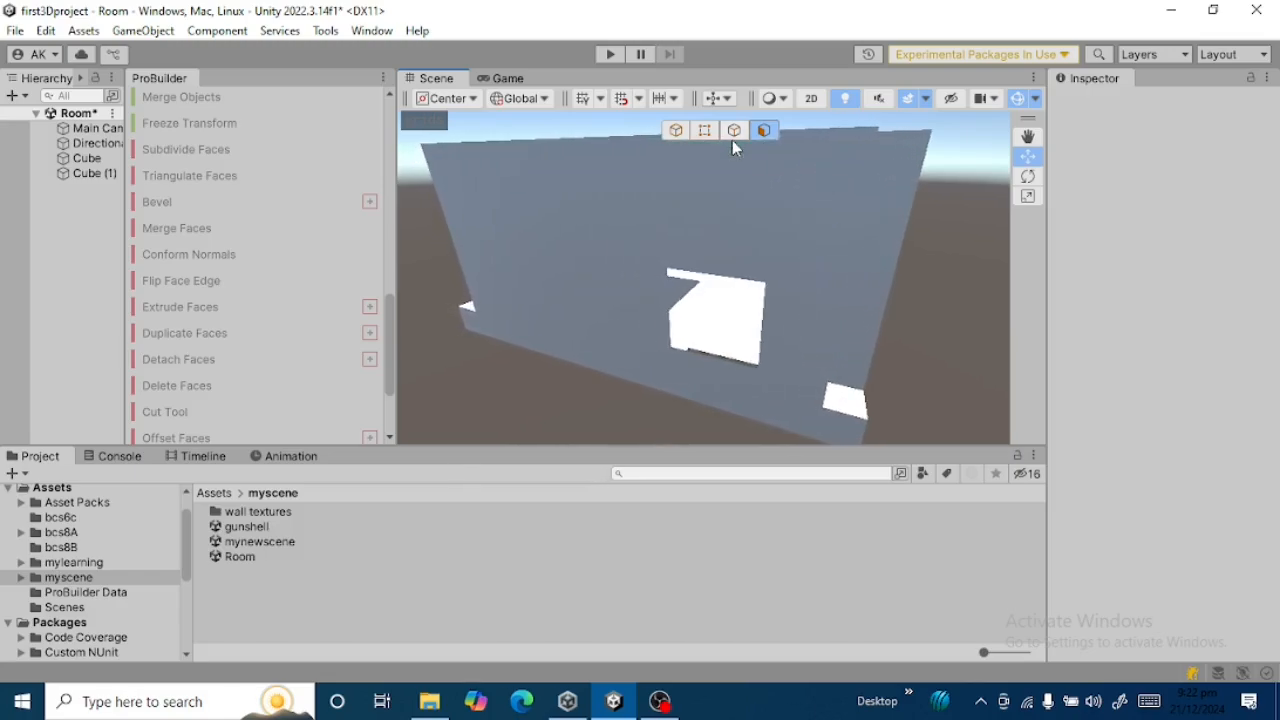
{"action": "key", "text": "Up"}
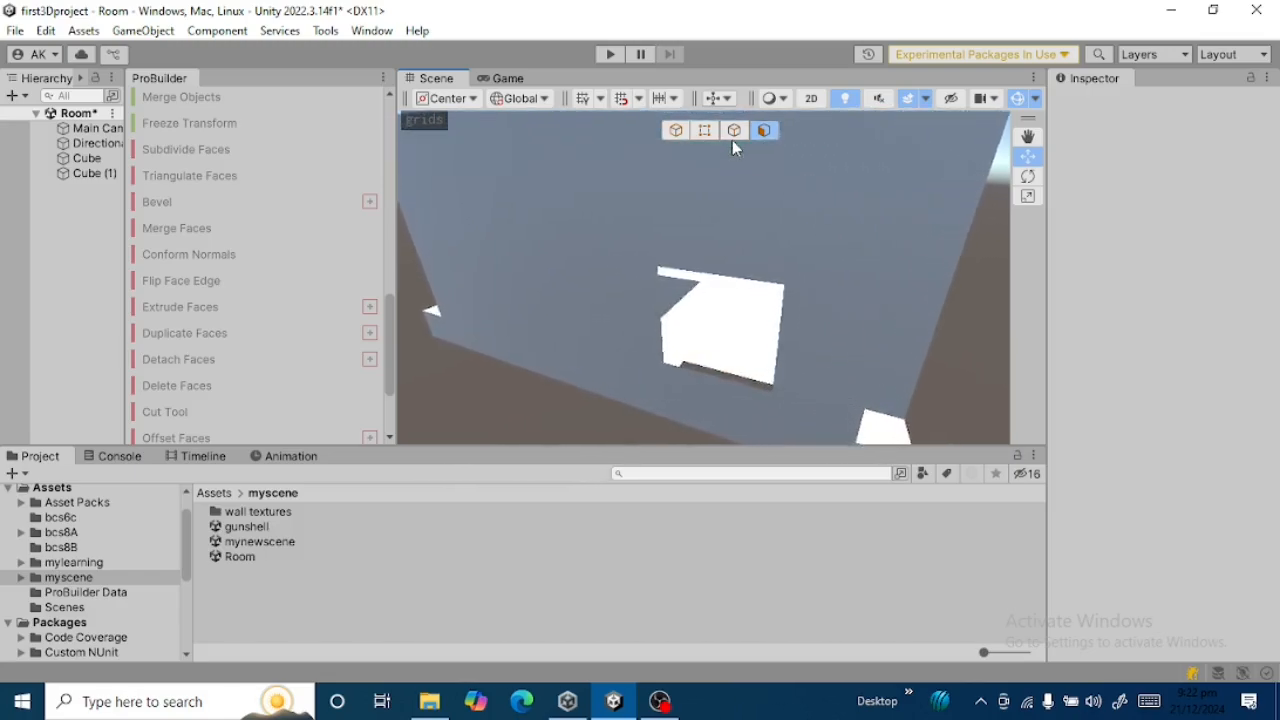
{"action": "key", "text": "Up"}
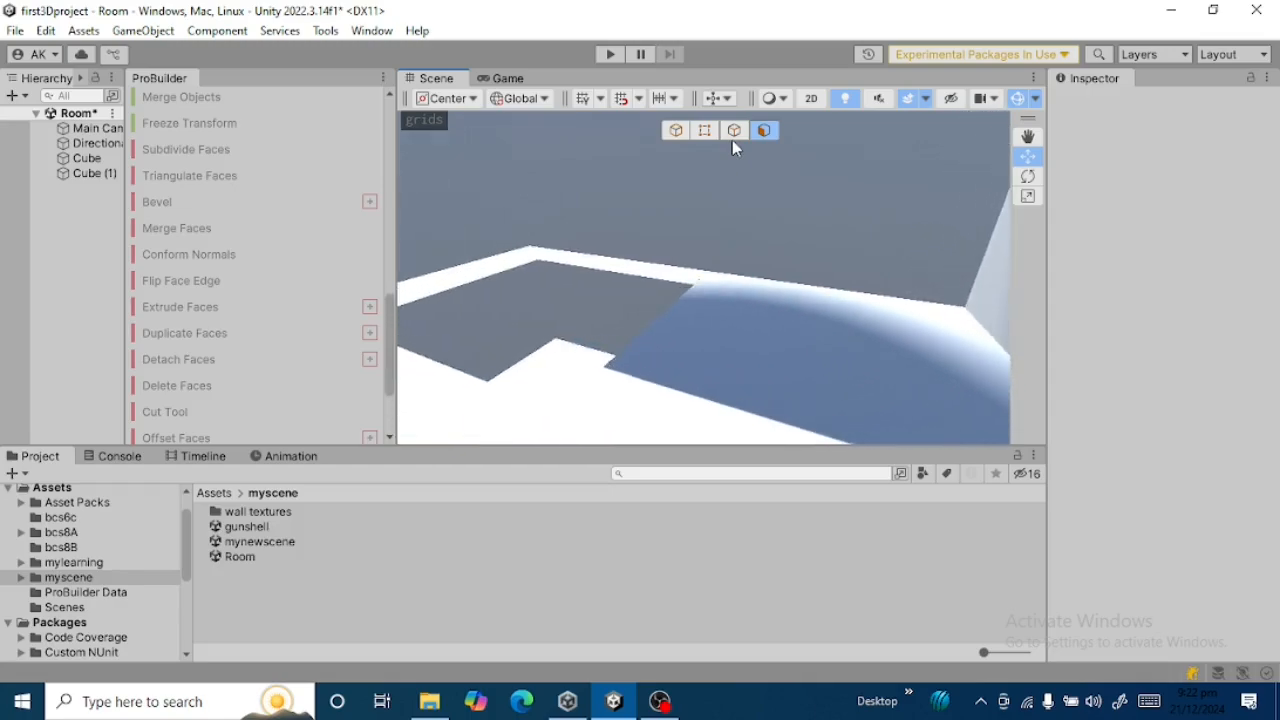
Create a ProBuilder prism outside the room's door wall, about 262 × 46 × 124 in size.
{"action": "key", "text": "Down"}
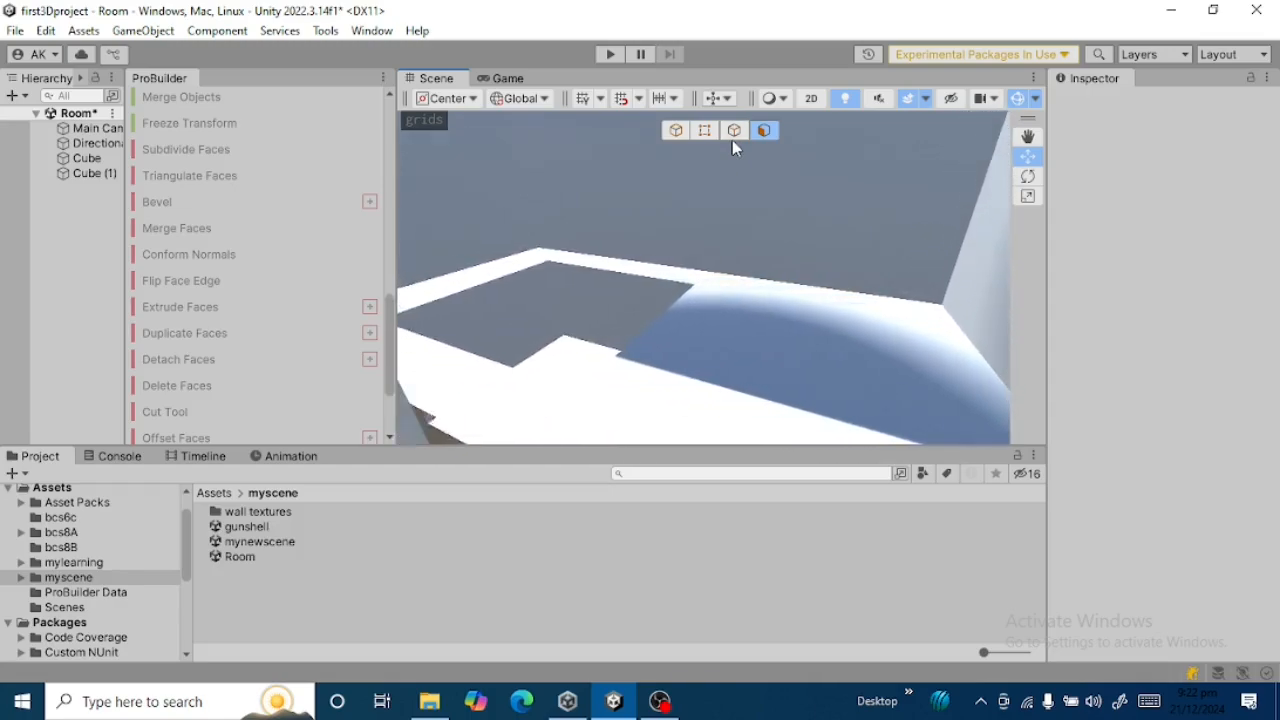
{"action": "key", "text": "Down"}
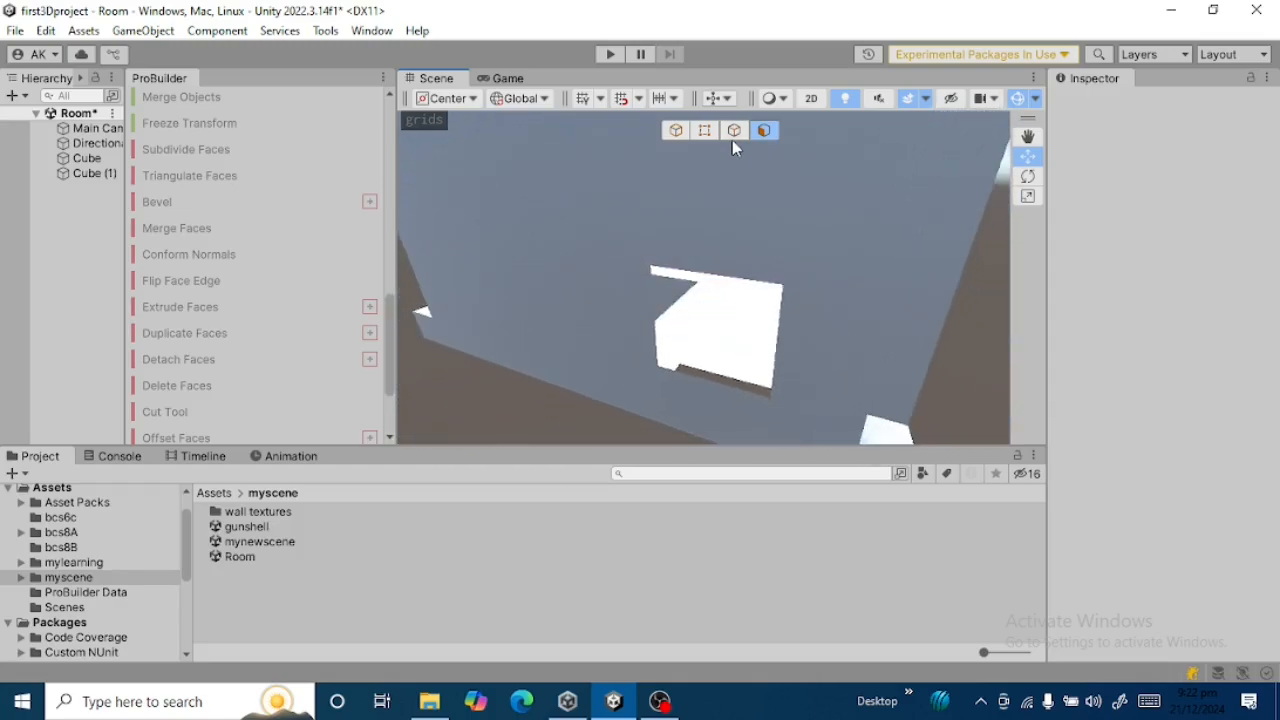
{"action": "key", "text": "Down"}
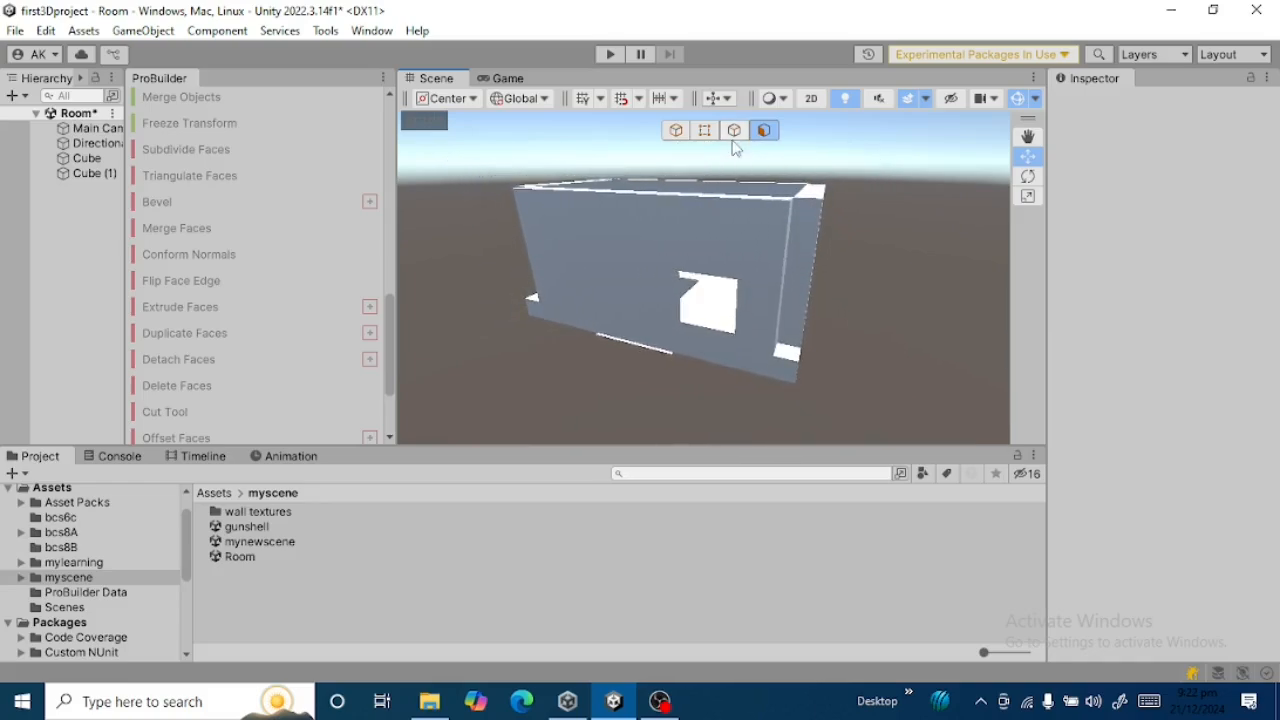
{"action": "left_click_drag", "start_coordinate": [388, 327], "coordinate": [391, 131]}
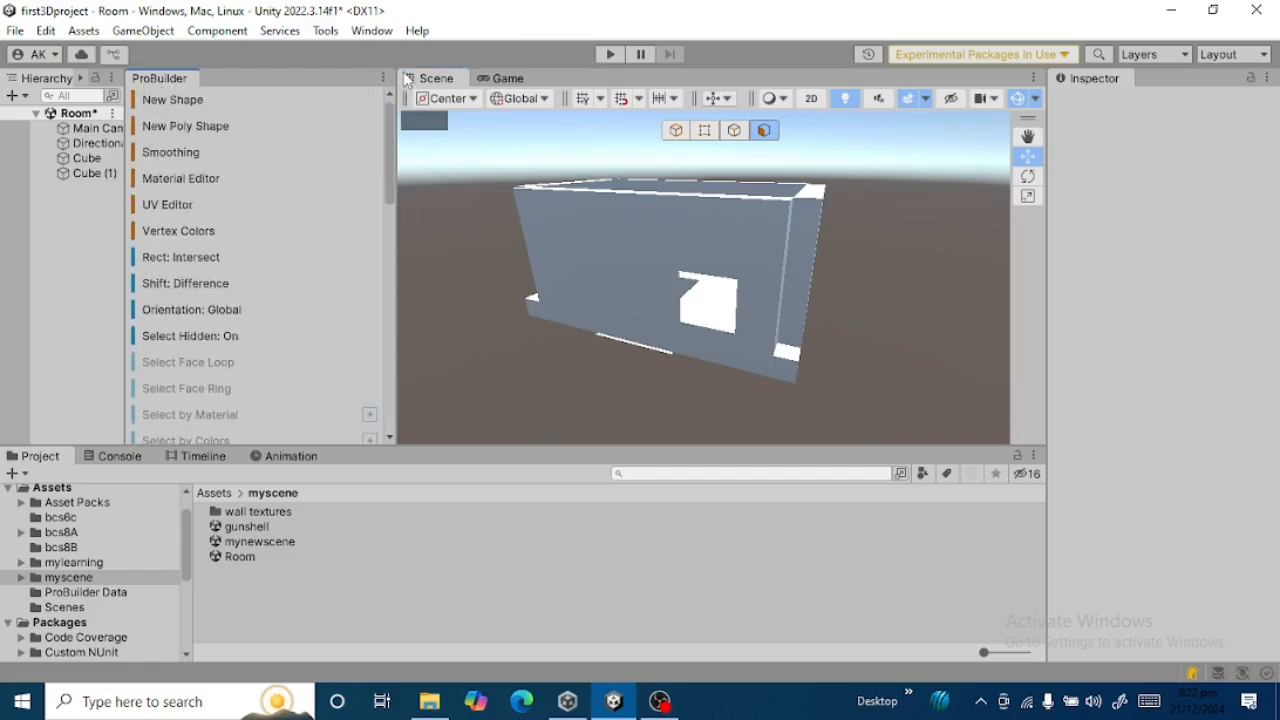
{"action": "left_click", "coordinate": [175, 100]}
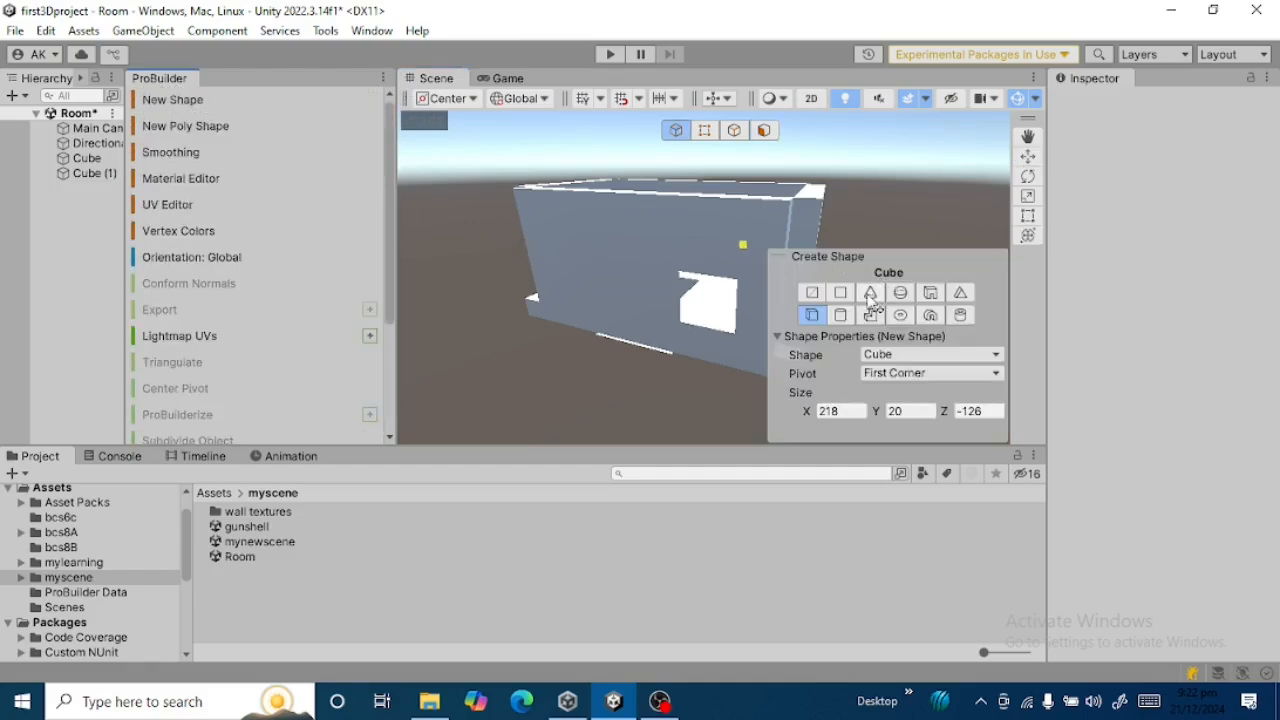
{"action": "left_click", "coordinate": [961, 293]}
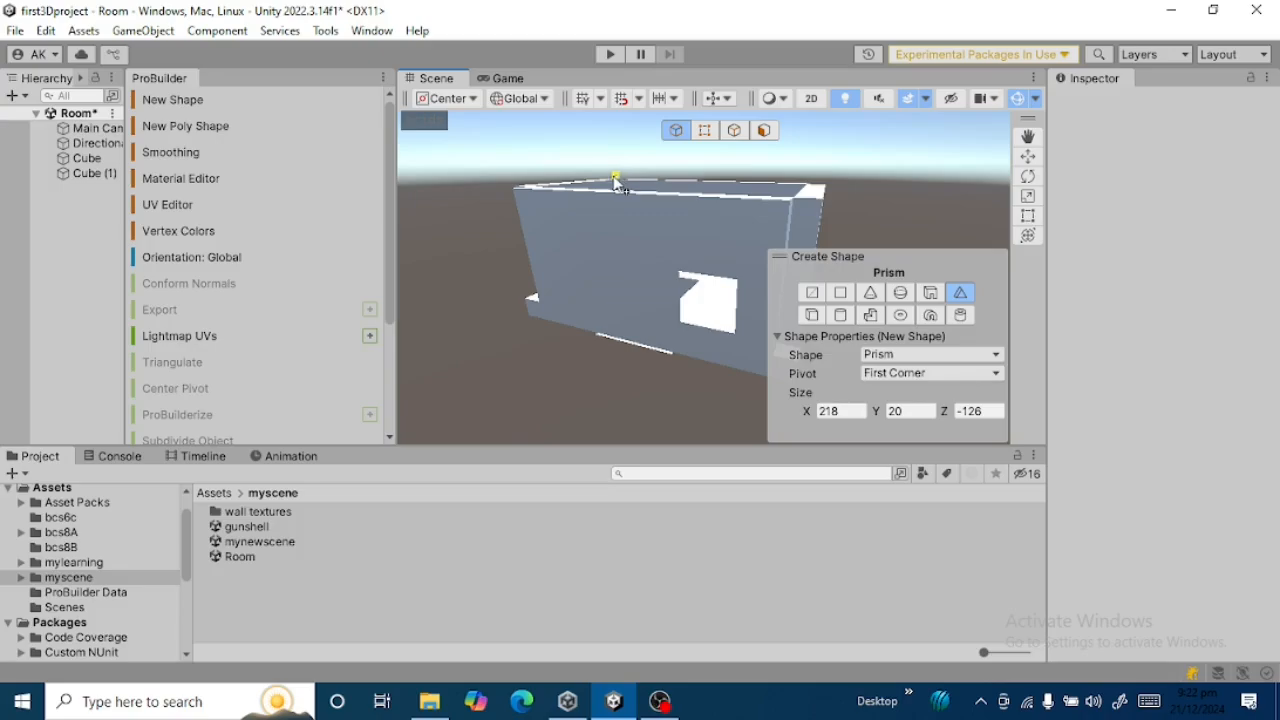
{"action": "left_click_drag", "start_coordinate": [547, 299], "coordinate": [580, 405]}
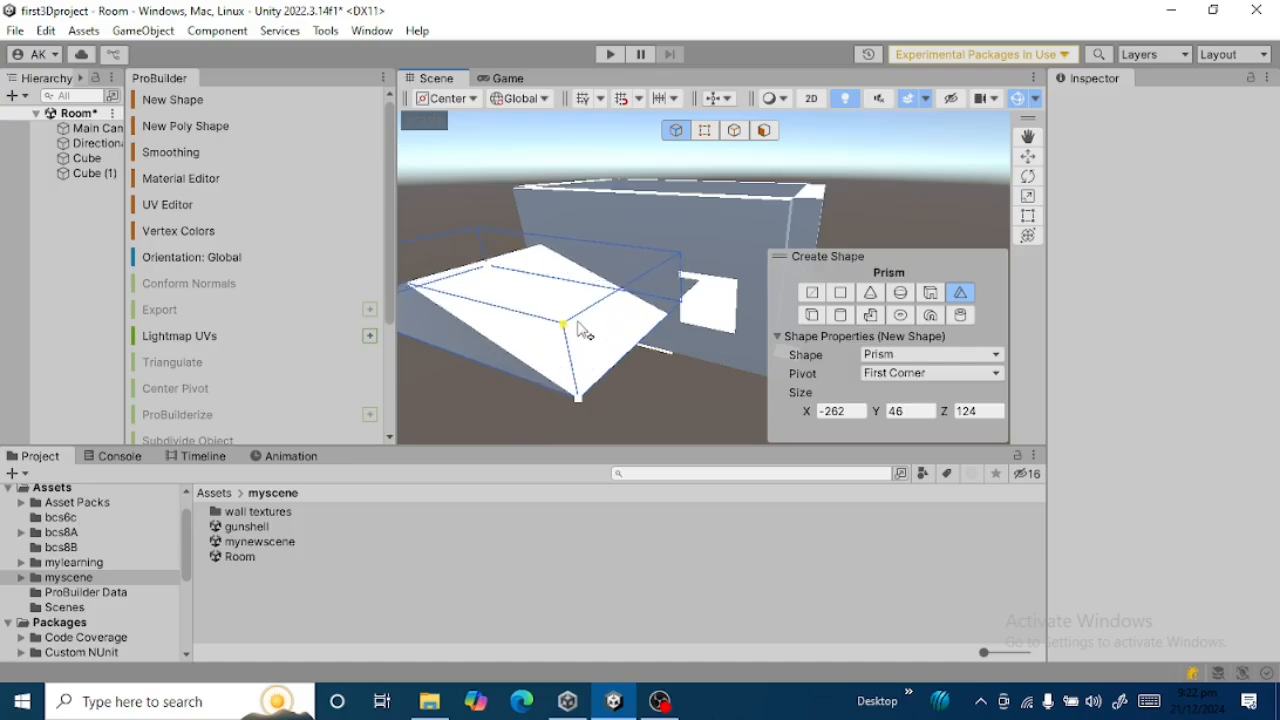
{"action": "left_click", "coordinate": [578, 324]}
Lift the prism onto the top of the room's walls as a gable roof, at about Y 215 and Z 11.
{"action": "left_click_drag", "start_coordinate": [441, 306], "coordinate": [714, 120]}
{"action": "left_click_drag", "start_coordinate": [672, 167], "coordinate": [571, 220]}
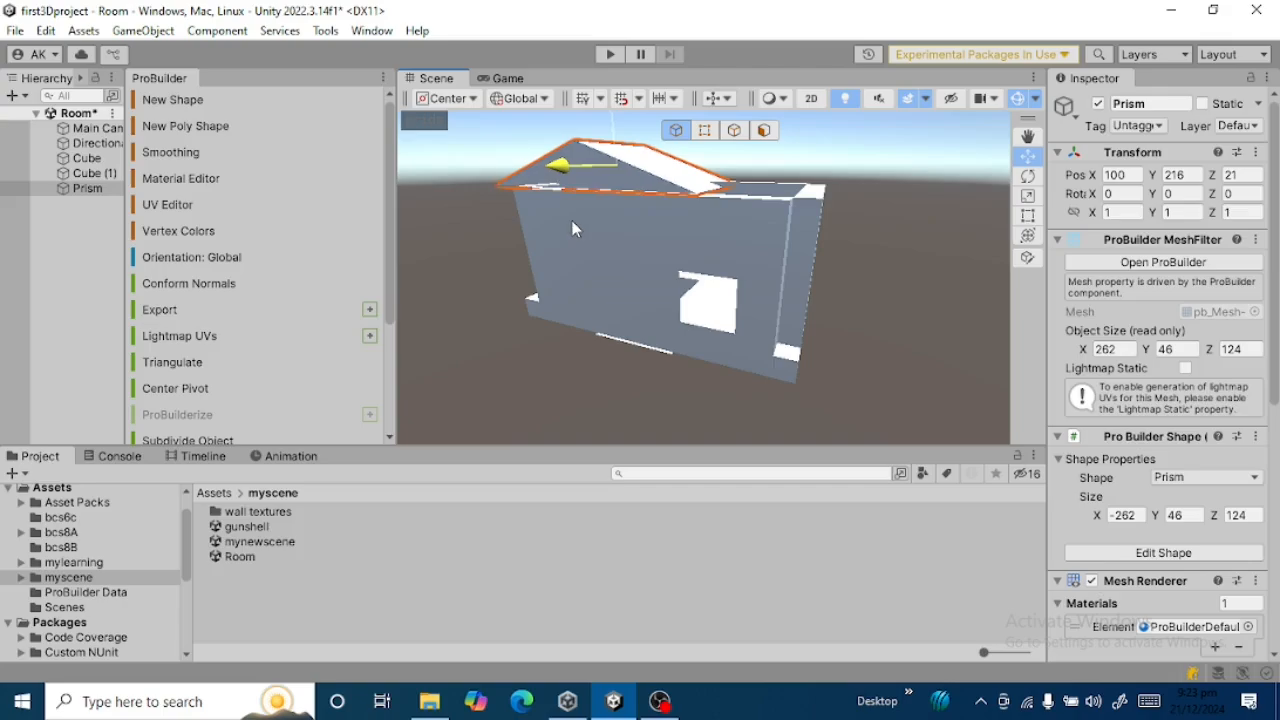
{"action": "mouse_move", "coordinate": [618, 133]}
{"action": "left_mouse_down"}
{"action": "mouse_move", "coordinate": [618, 122]}
{"action": "mouse_move", "coordinate": [619, 134]}
{"action": "left_mouse_up"}
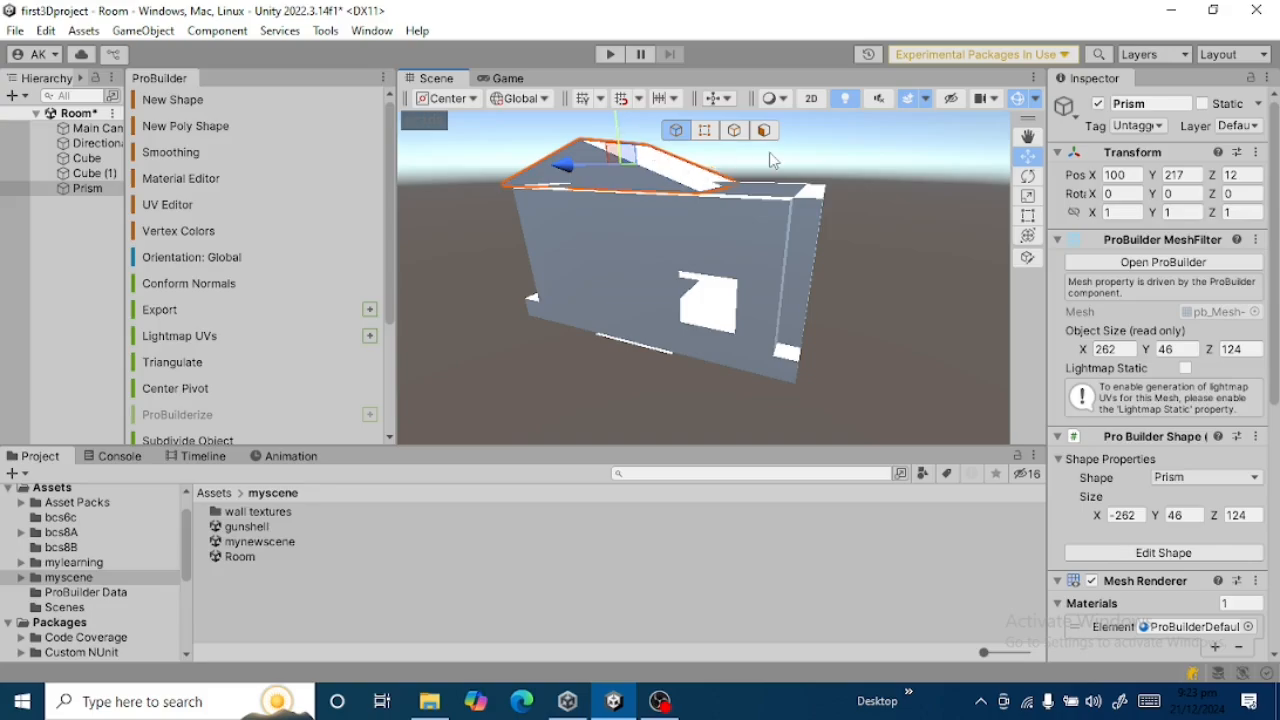
{"action": "left_click", "coordinate": [1028, 216]}
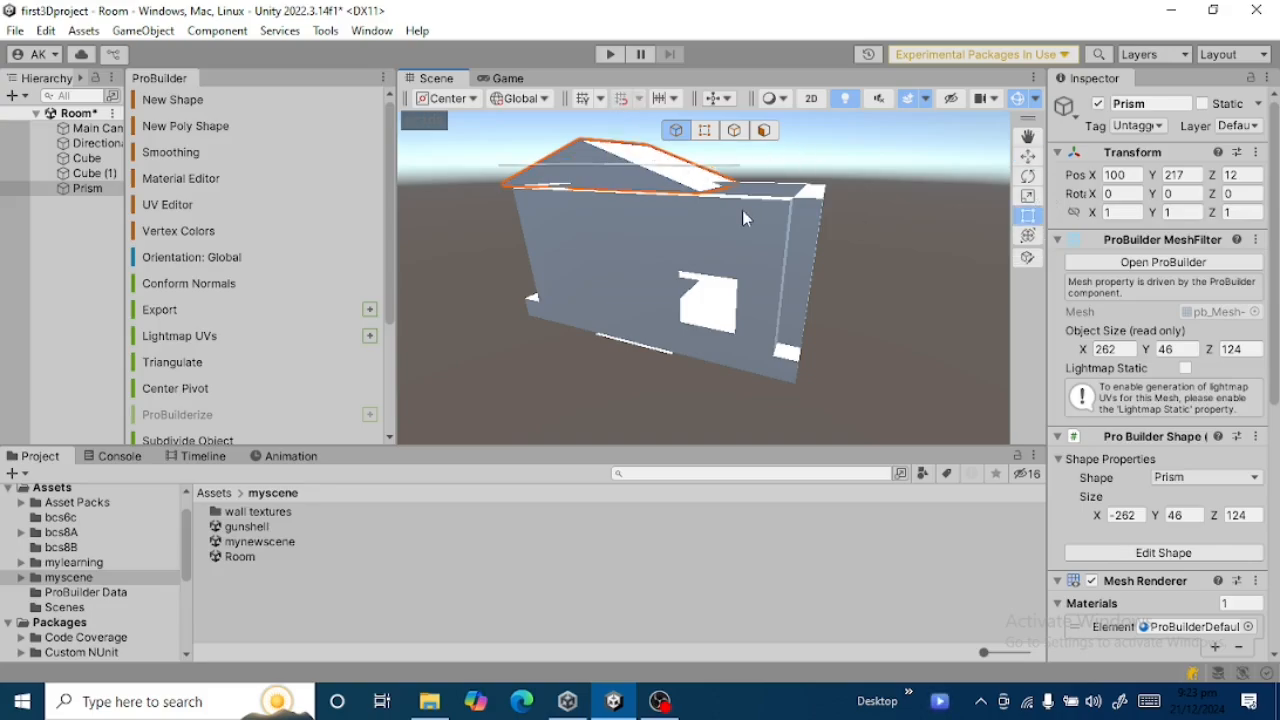
{"action": "left_click", "coordinate": [750, 170]}
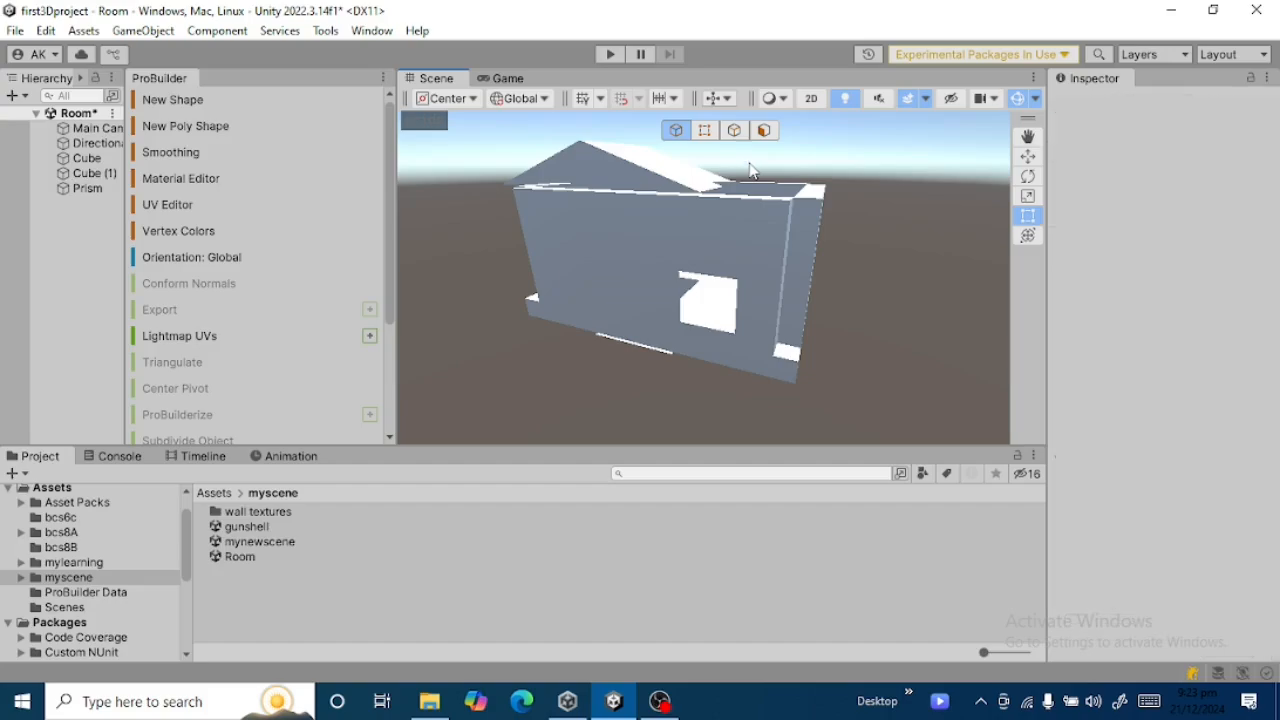
{"action": "left_click", "coordinate": [655, 175]}
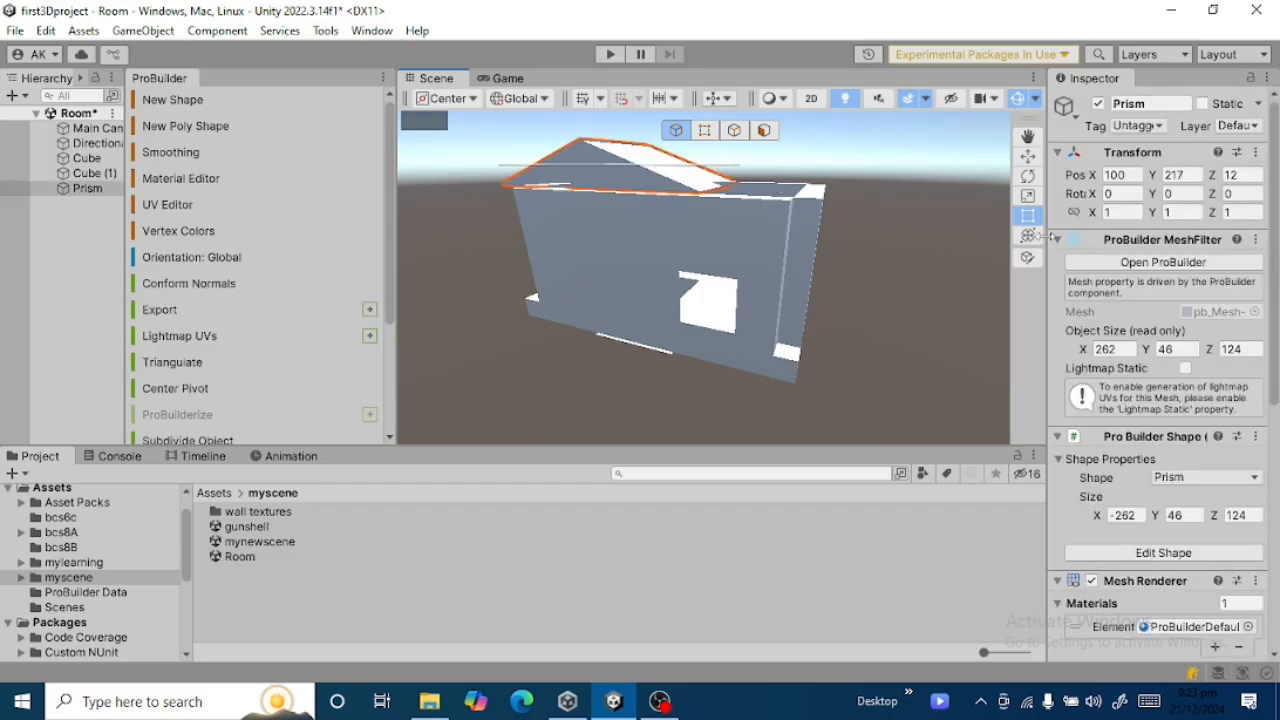
{"action": "left_click", "coordinate": [1028, 158]}
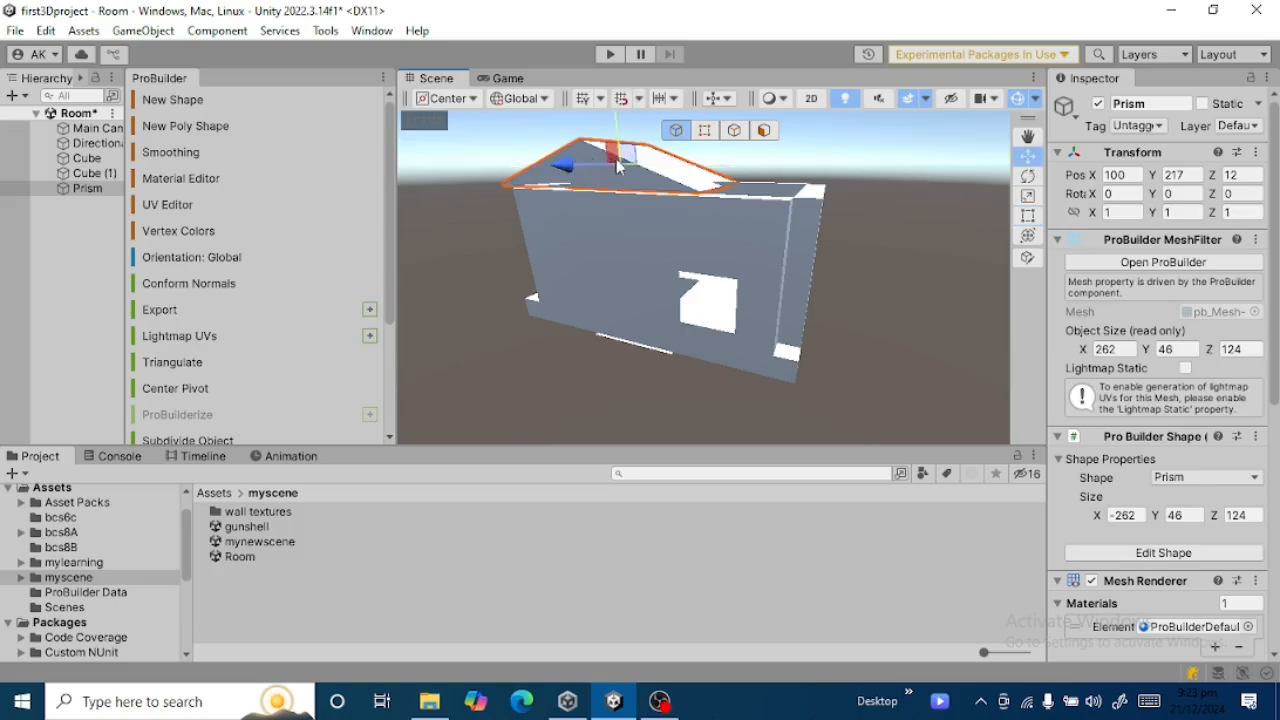
{"action": "mouse_move", "coordinate": [596, 167]}
{"action": "left_mouse_down"}
{"action": "mouse_move", "coordinate": [624, 156]}
{"action": "mouse_move", "coordinate": [599, 158]}
{"action": "left_mouse_up"}
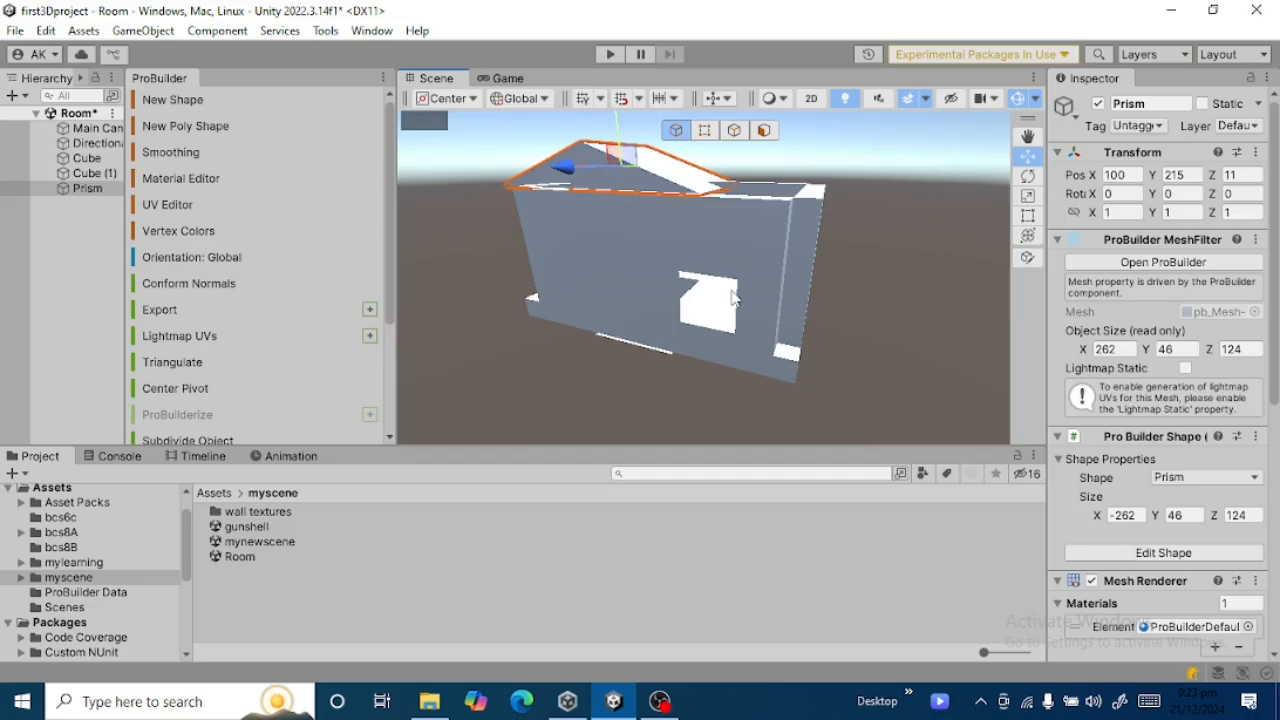
Slide the roof prism along X to about 4 so it sits centred over the door wall.
{"action": "left_click_drag", "start_coordinate": [740, 289], "coordinate": [890, 288], "text": "alt"}
{"action": "key", "text": "Left"}
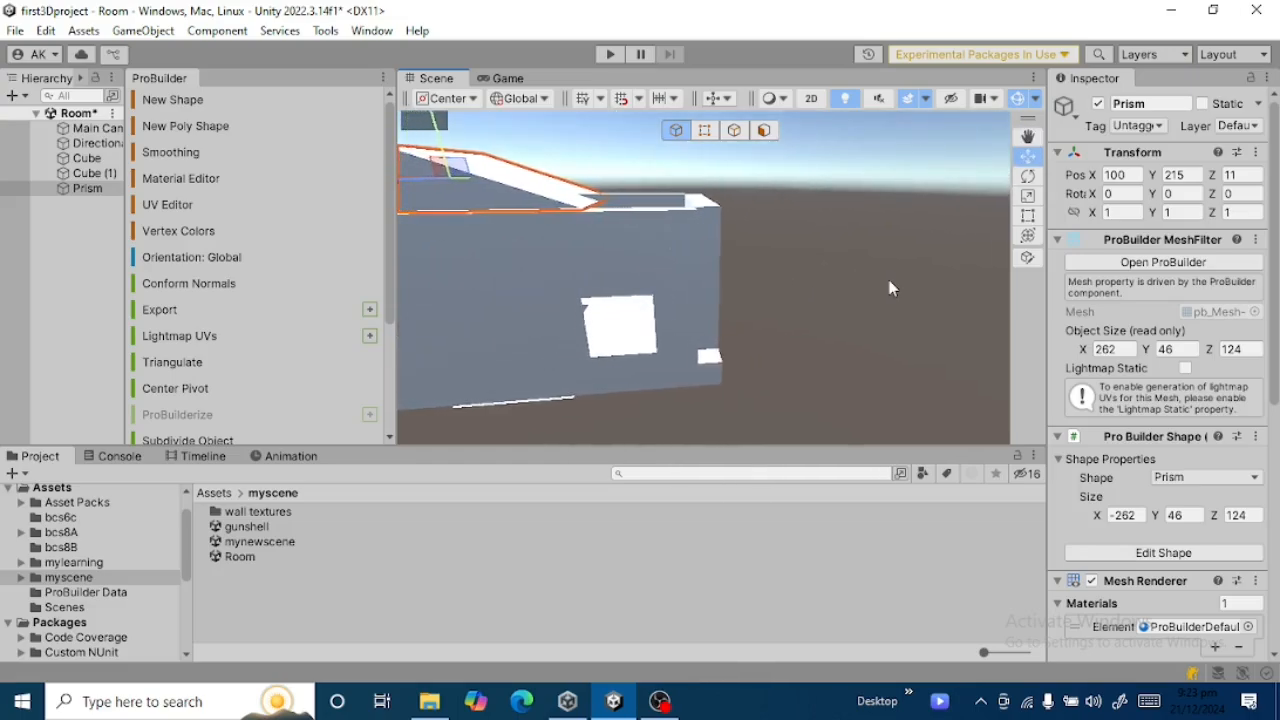
{"action": "key", "text": "Left"}
{"action": "key", "text": "Left"}
{"action": "left_click_drag", "start_coordinate": [525, 178], "coordinate": [623, 165]}
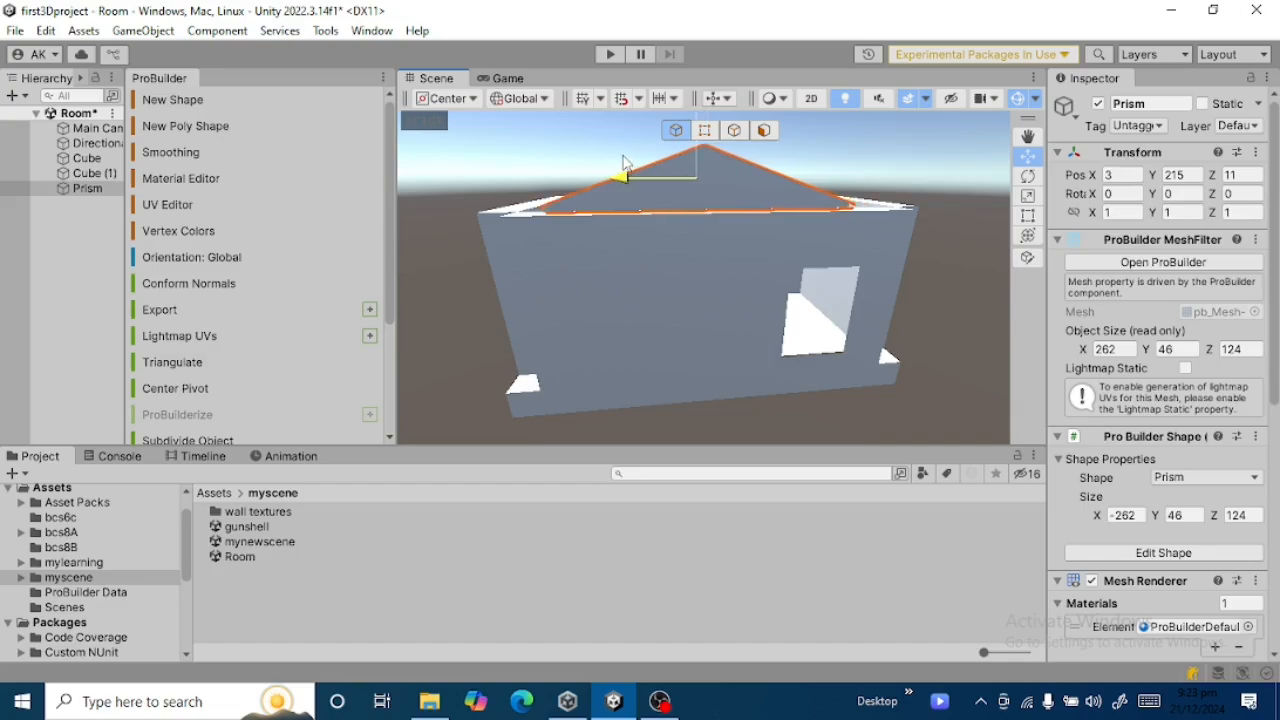
Scale the roof prism to 2 along X and reposition it over the door wall at about X 124, Z 91.
{"action": "left_click", "coordinate": [1027, 197]}
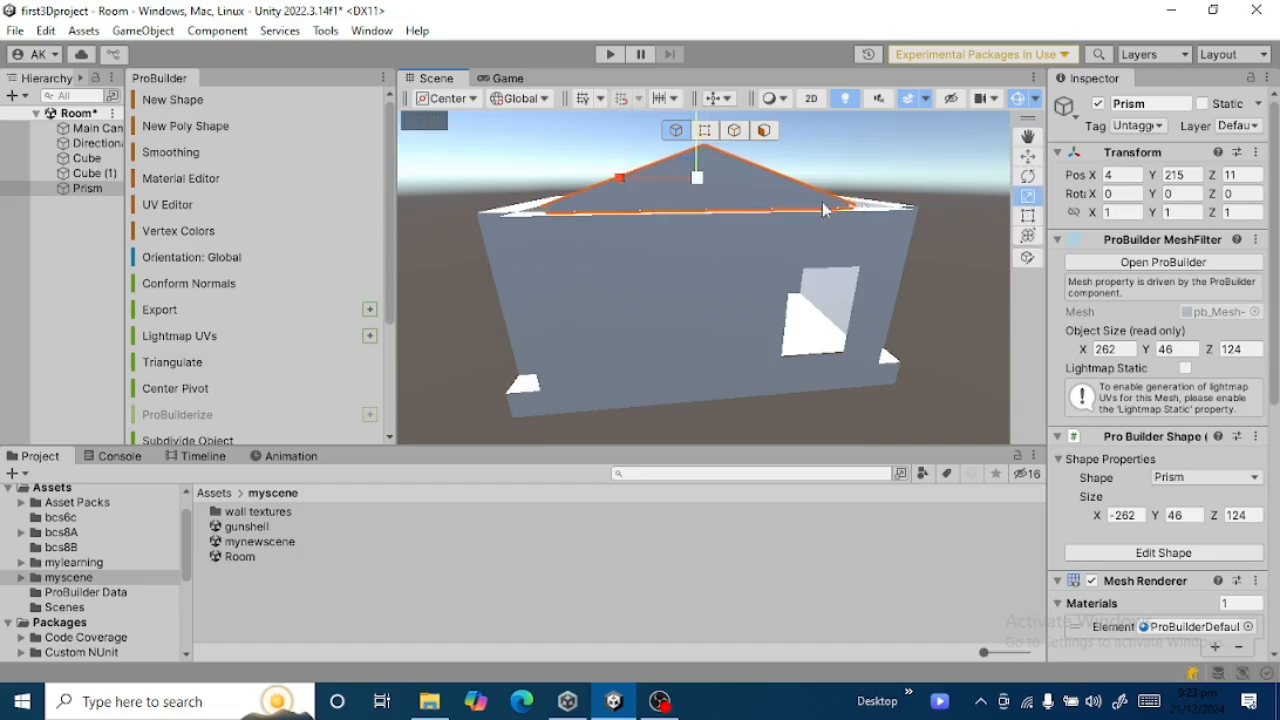
{"action": "left_click_drag", "start_coordinate": [644, 174], "coordinate": [603, 181]}
{"action": "left_click", "coordinate": [1028, 156]}
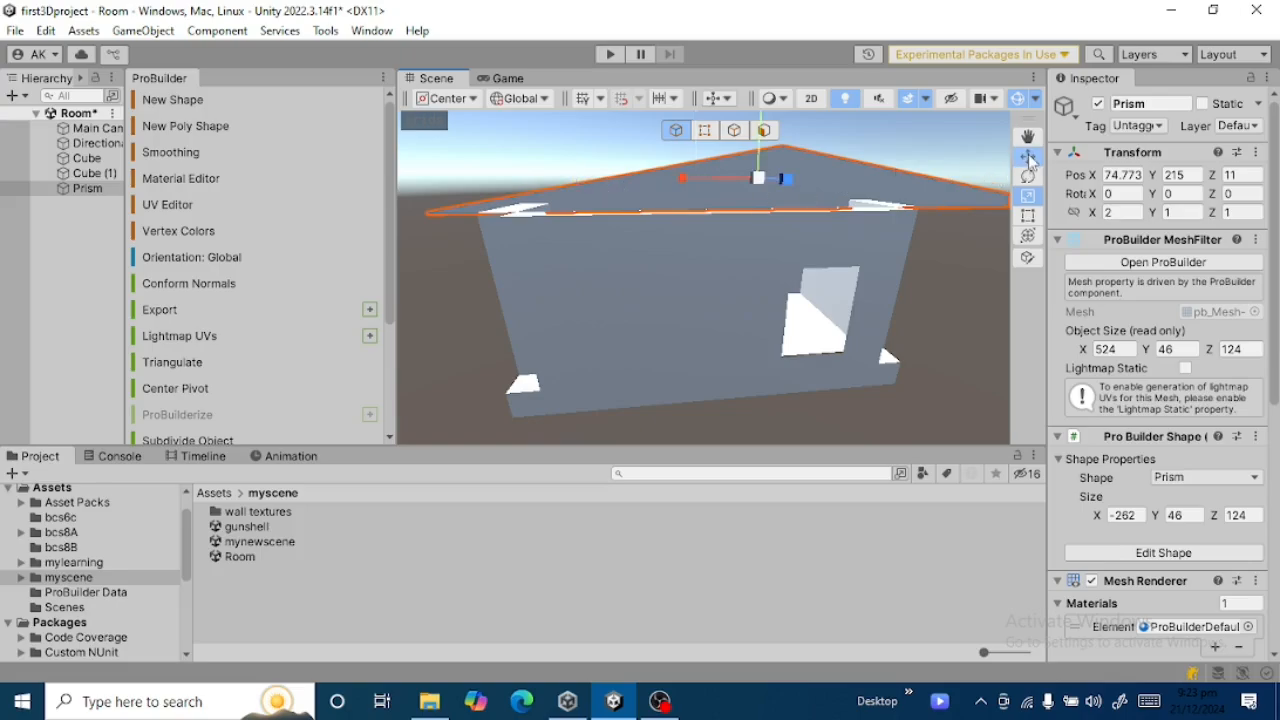
{"action": "left_click_drag", "start_coordinate": [719, 178], "coordinate": [669, 177]}
{"action": "scroll", "coordinate": [853, 289], "scroll_direction": "down", "scroll_amount": 2}
{"action": "scroll", "coordinate": [853, 290], "scroll_direction": "down", "scroll_amount": 4}
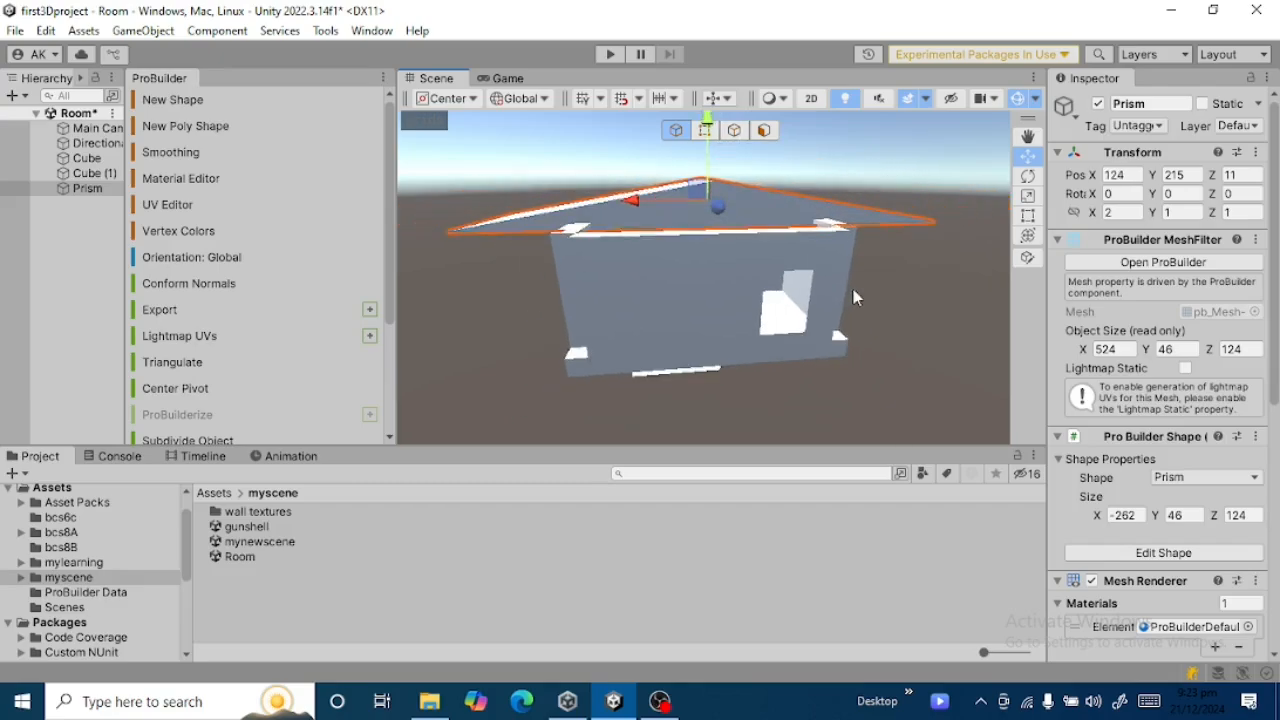
{"action": "scroll", "coordinate": [849, 288], "scroll_direction": "down", "scroll_amount": 2}
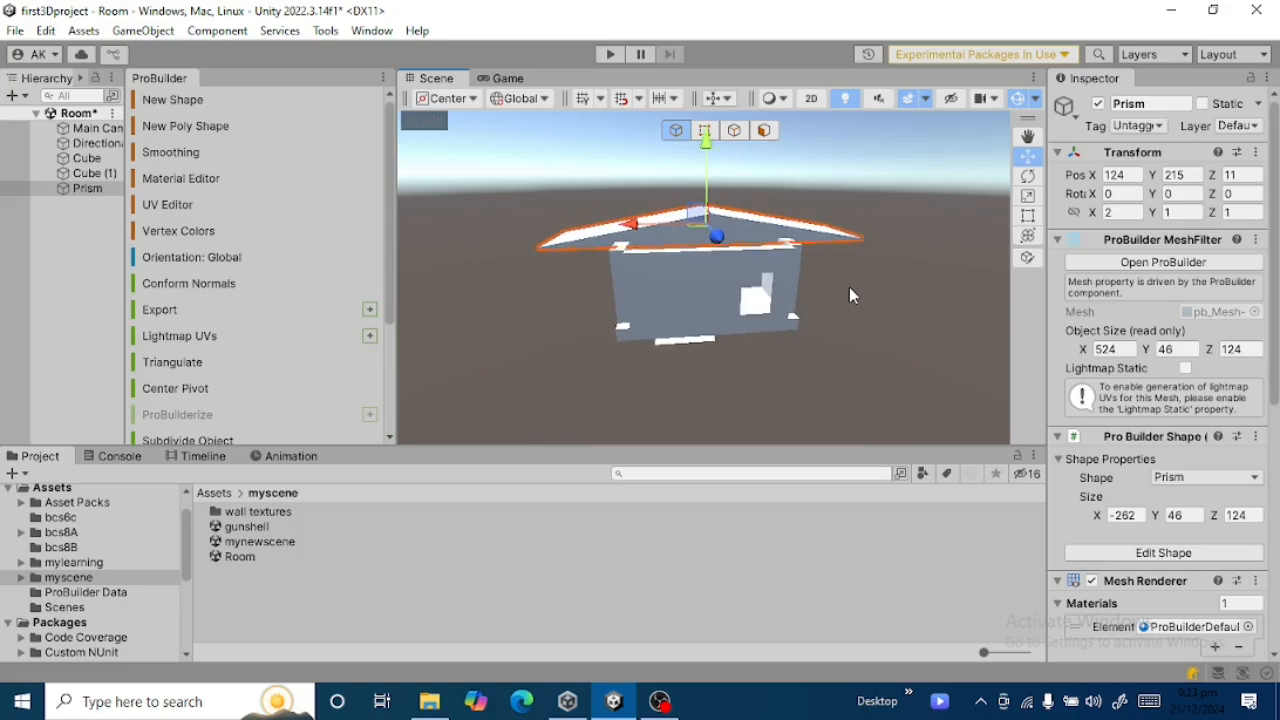
{"action": "left_click_drag", "start_coordinate": [717, 235], "coordinate": [718, 258]}
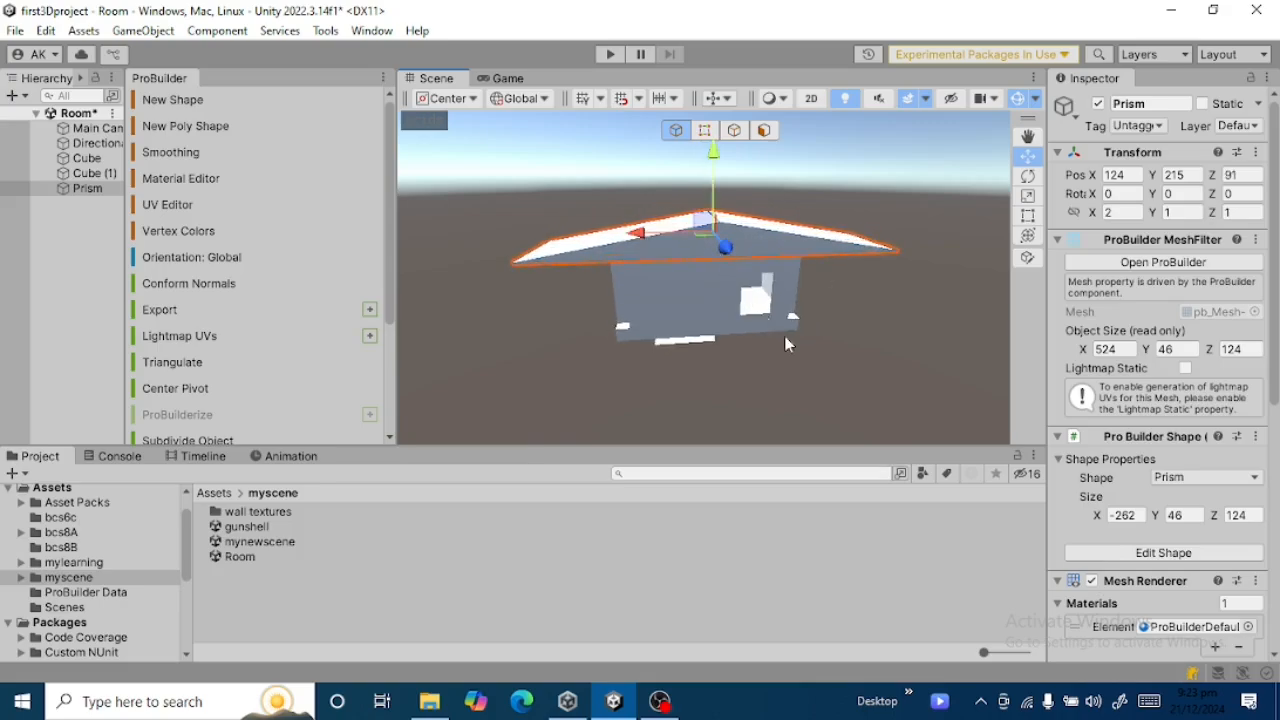
Narrow the roof prism from both ends with the Rect tool, leaving a modest overhang past the side walls.
{"action": "left_click", "coordinate": [1029, 220]}
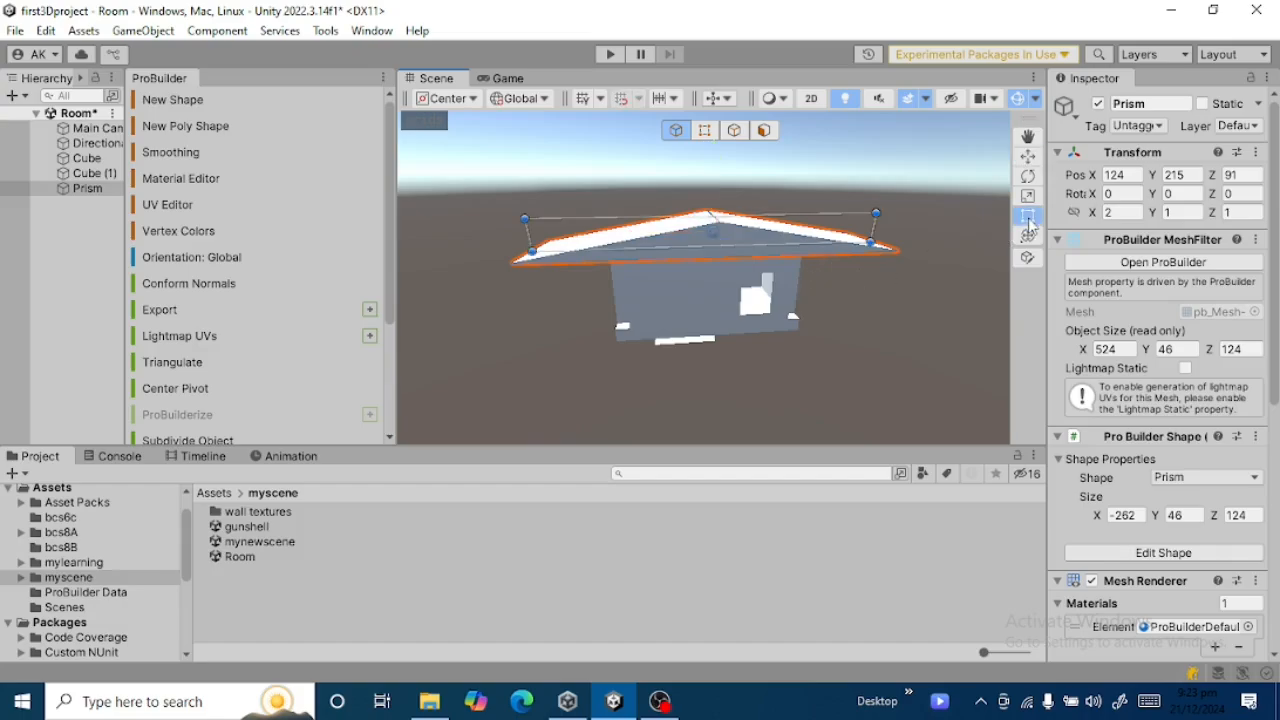
{"action": "left_click_drag", "start_coordinate": [873, 226], "coordinate": [838, 226]}
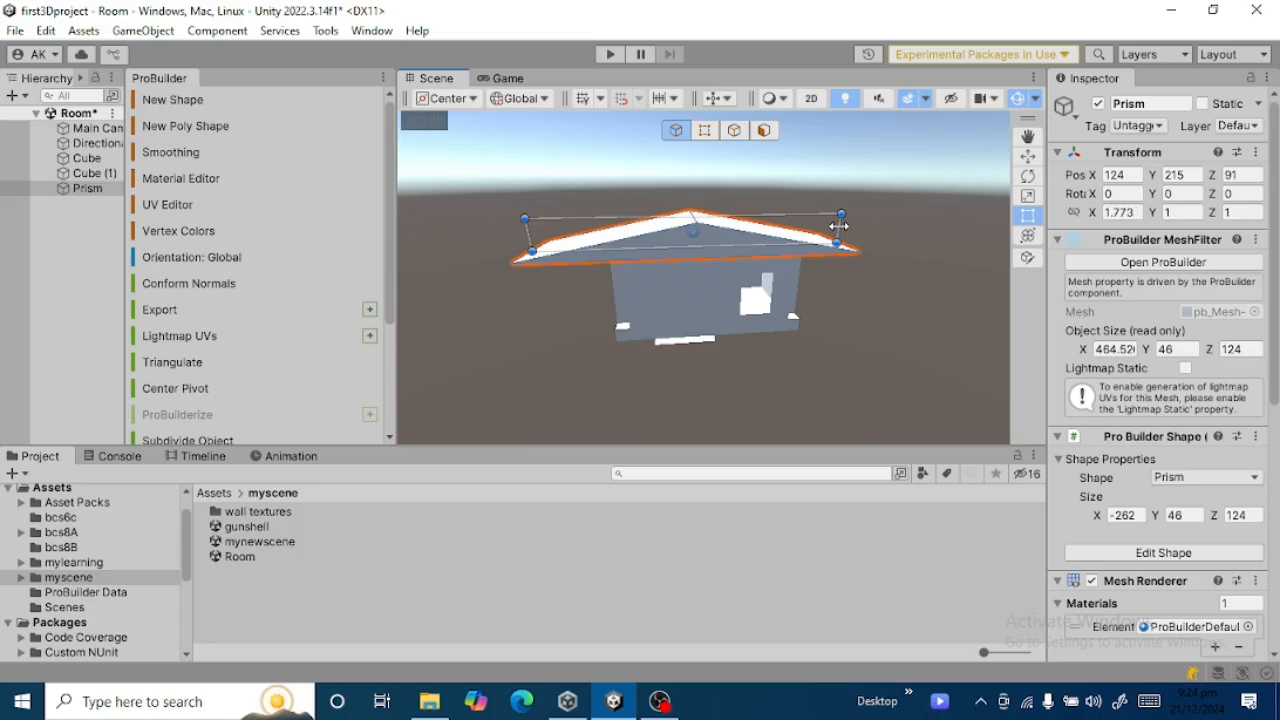
{"action": "left_click_drag", "start_coordinate": [526, 233], "coordinate": [573, 229]}
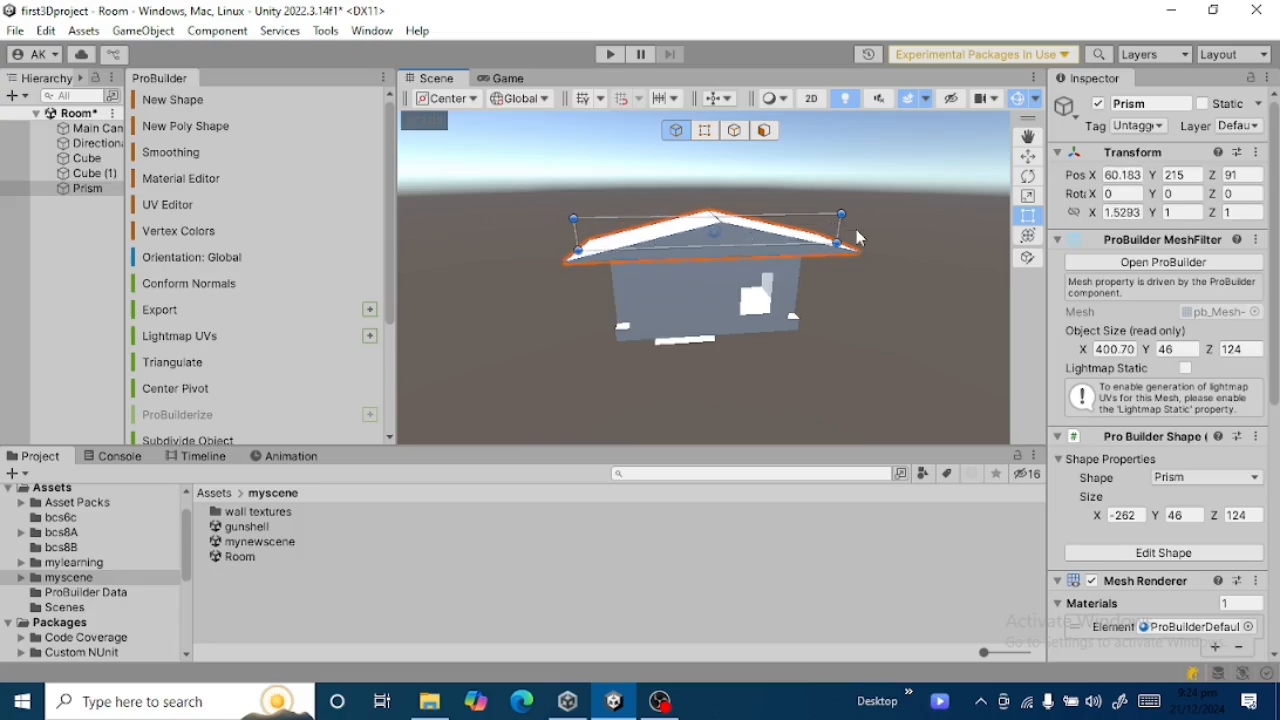
{"action": "left_click_drag", "start_coordinate": [842, 225], "coordinate": [820, 222]}
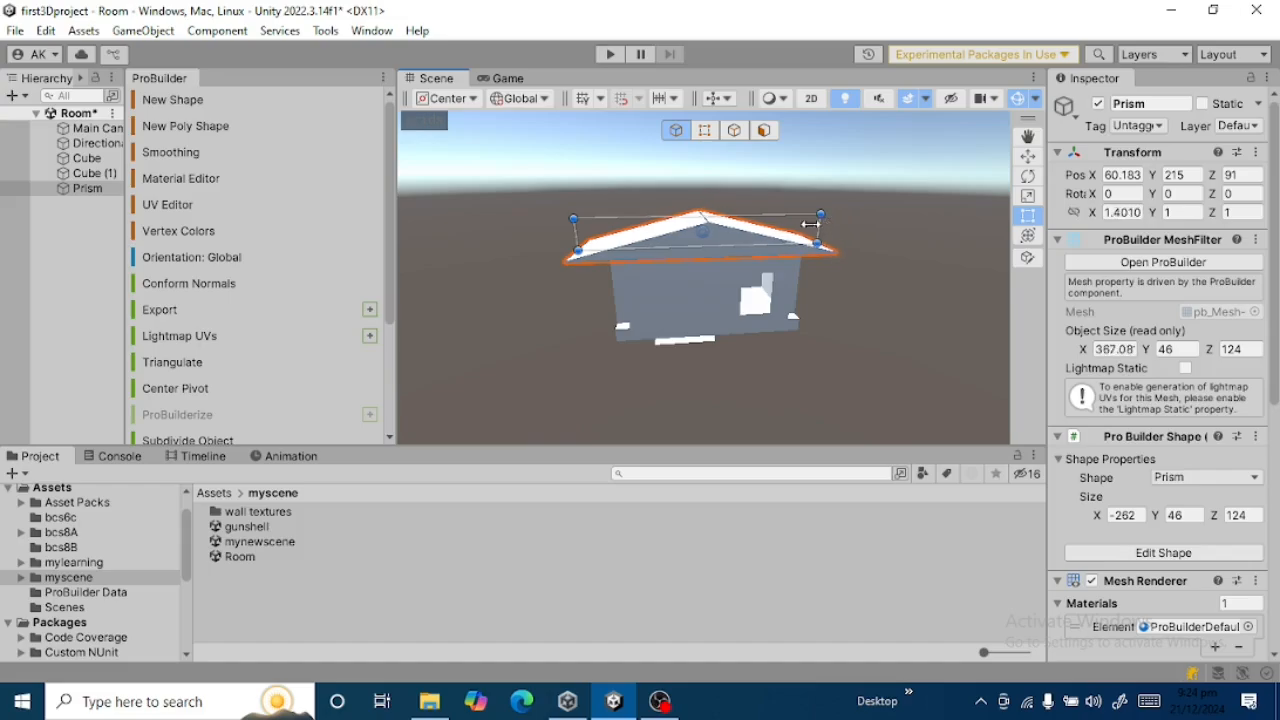
{"action": "left_click_drag", "start_coordinate": [577, 227], "coordinate": [599, 227]}
{"action": "left_click", "coordinate": [758, 346]}
{"action": "left_click_drag", "start_coordinate": [803, 357], "coordinate": [826, 321], "text": "alt"}
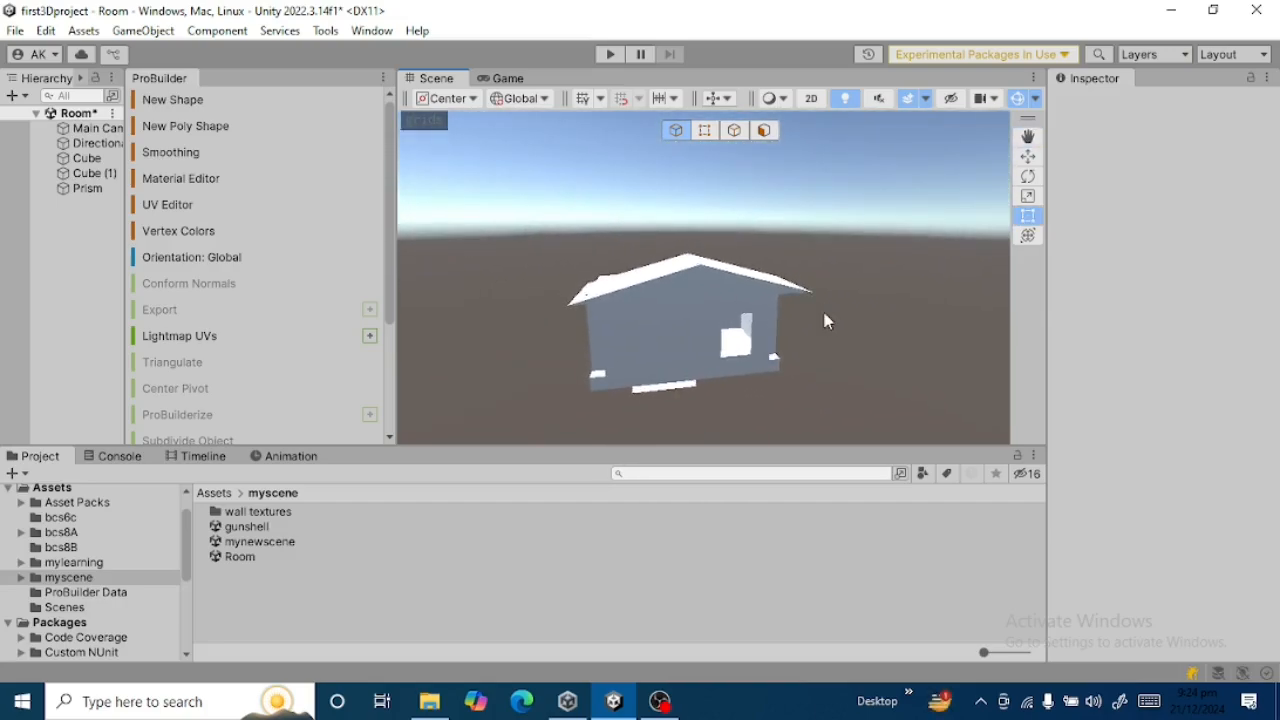